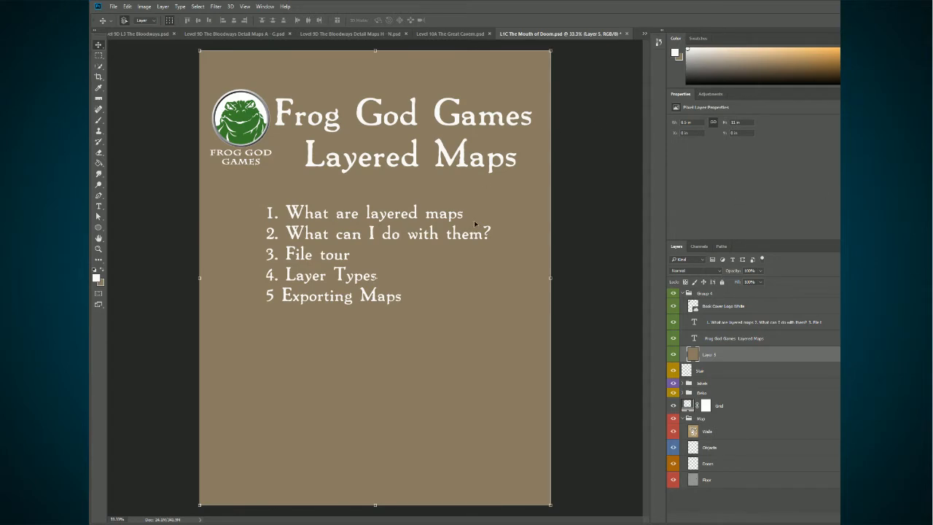
- Hide the title-page group covering the map and shift the THE MOUTH OF DOOM heading slightly to the right
left_click(672, 296)
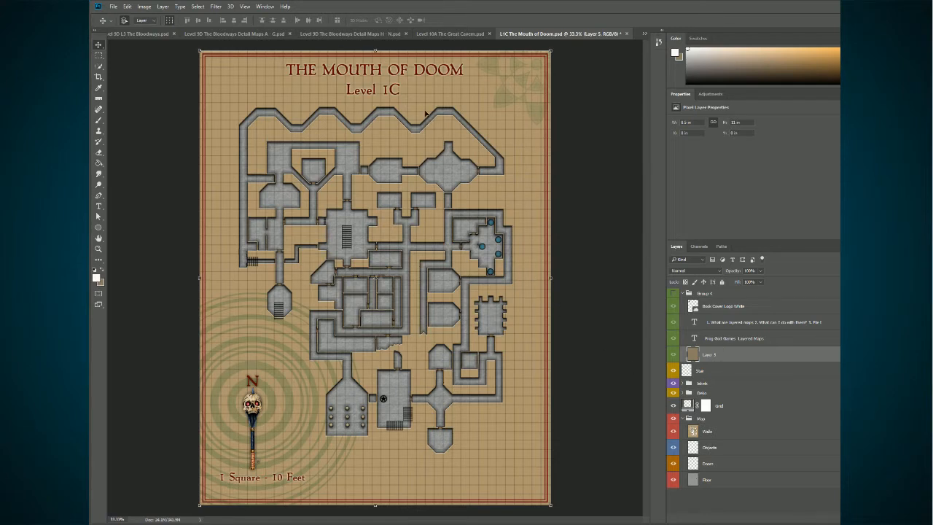
left_click(390, 77)
mouse_move(391, 76)
left_mouse_down()
mouse_move(403, 78)
mouse_move(395, 78)
left_mouse_up()
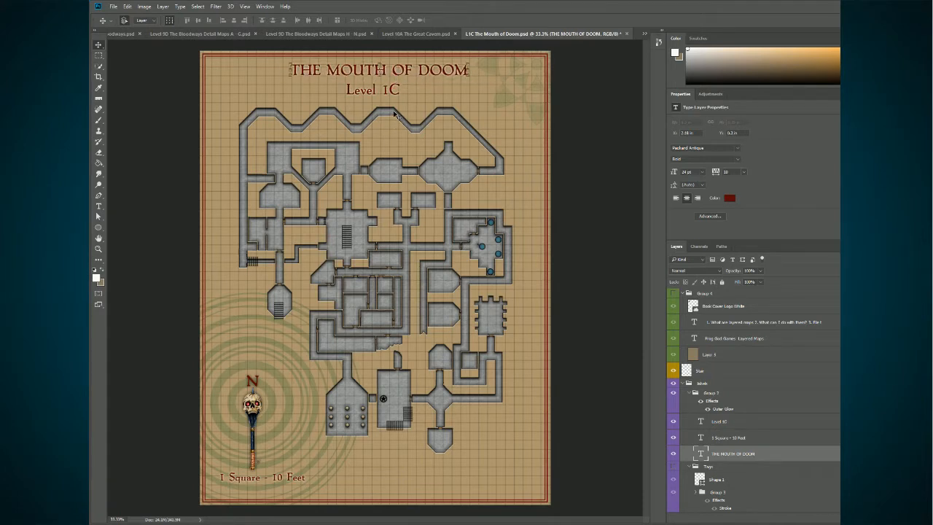
- Identify the layers of the Level 1C label, compass wand, N letter, scale text and grid, and examine the compass area up close
left_click(390, 95)
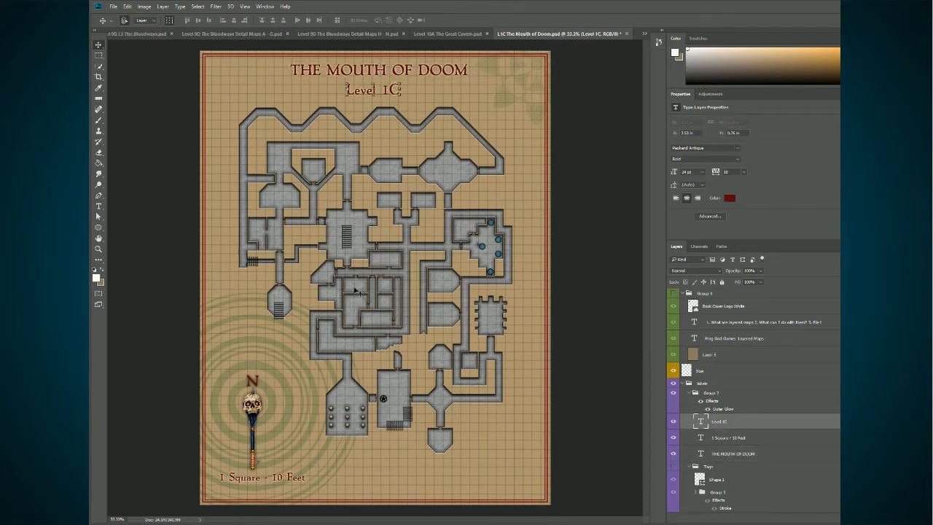
left_click(252, 430)
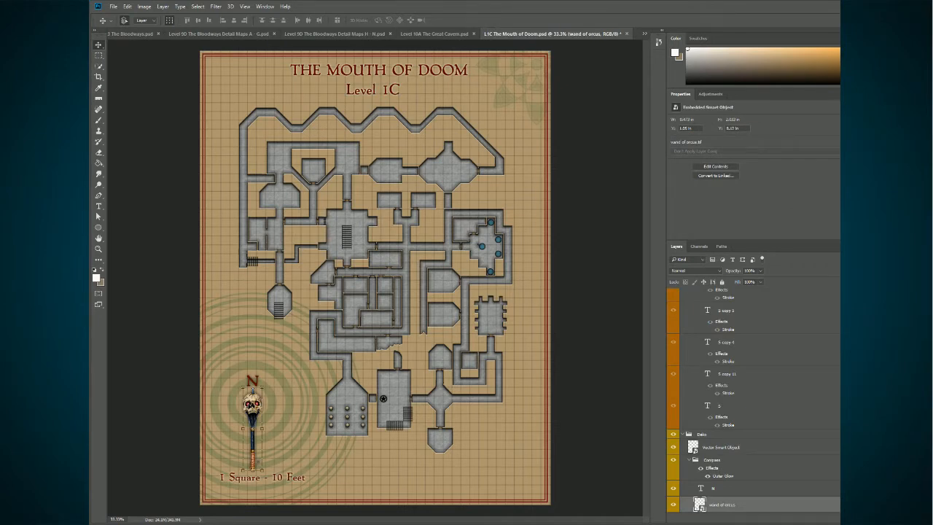
left_click(253, 379)
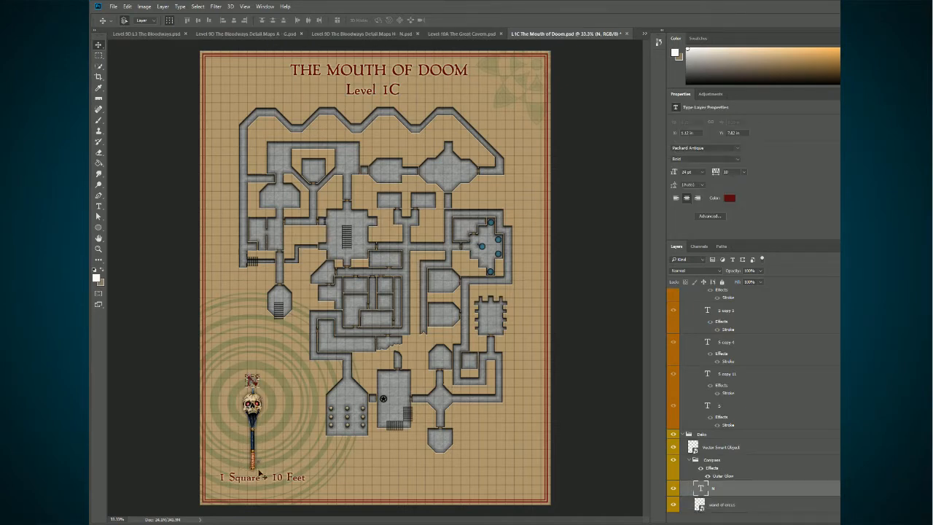
left_click(290, 479)
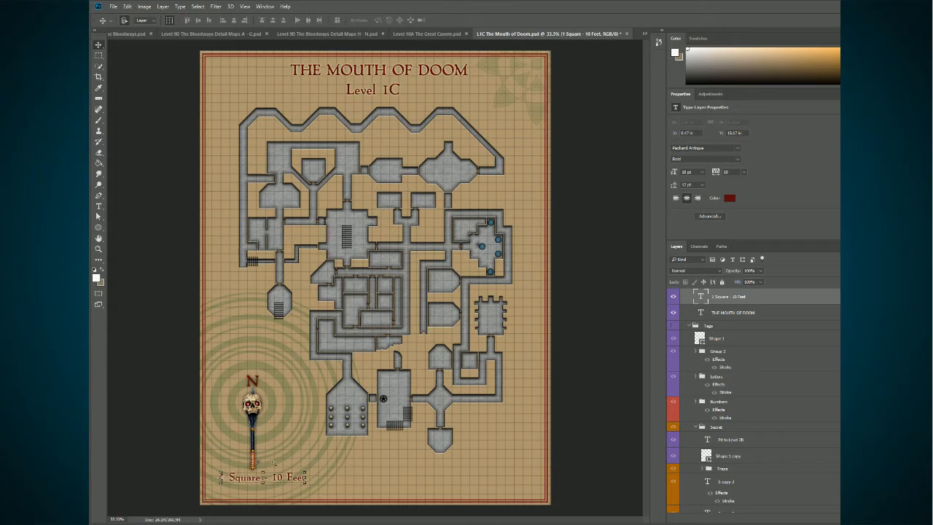
left_click(335, 468, "ctrl")
scroll(250, 485, "up", 1)
scroll(250, 485, "up", 4)
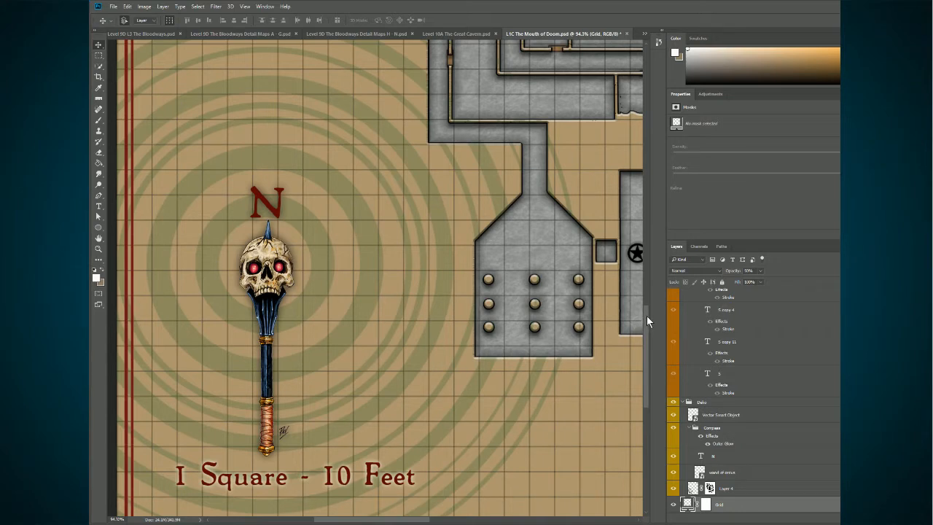
- Open the "1 Square - 10 Feet" scale text for editing
left_click(98, 206)
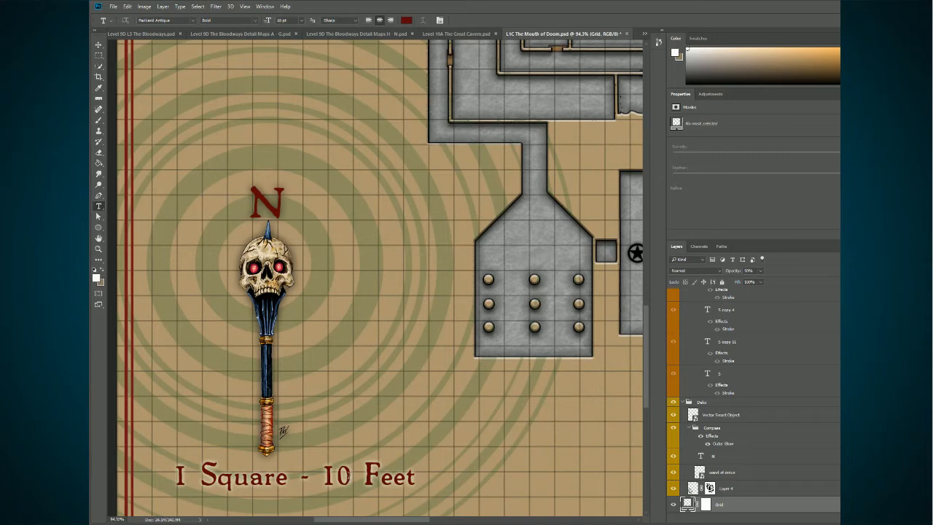
left_click(349, 475)
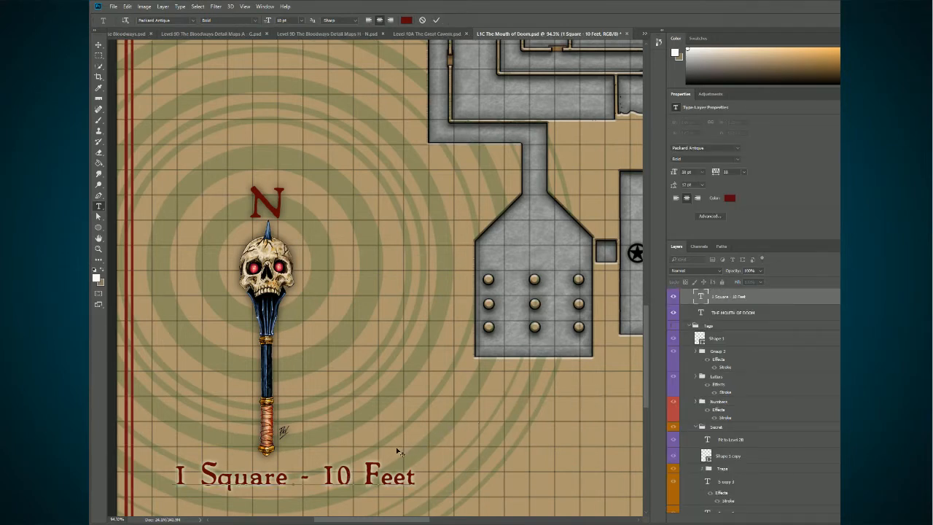
left_click(687, 327)
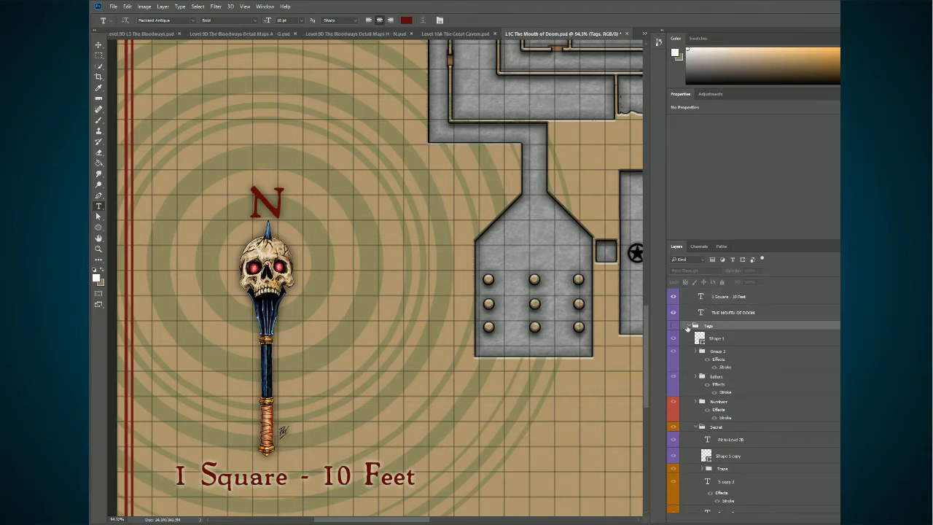
- Collapse the Tags and labels groups in the layer stack
left_click(687, 327)
left_click(694, 334)
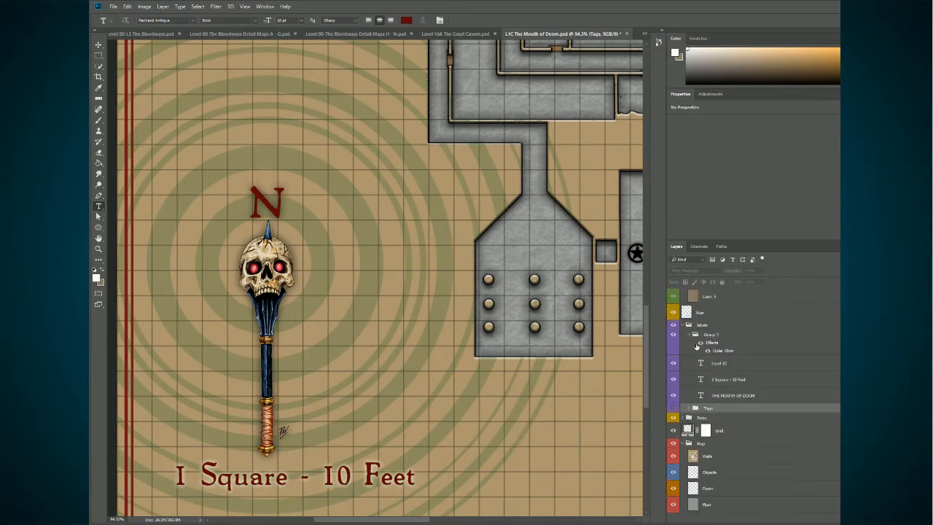
left_click(687, 325)
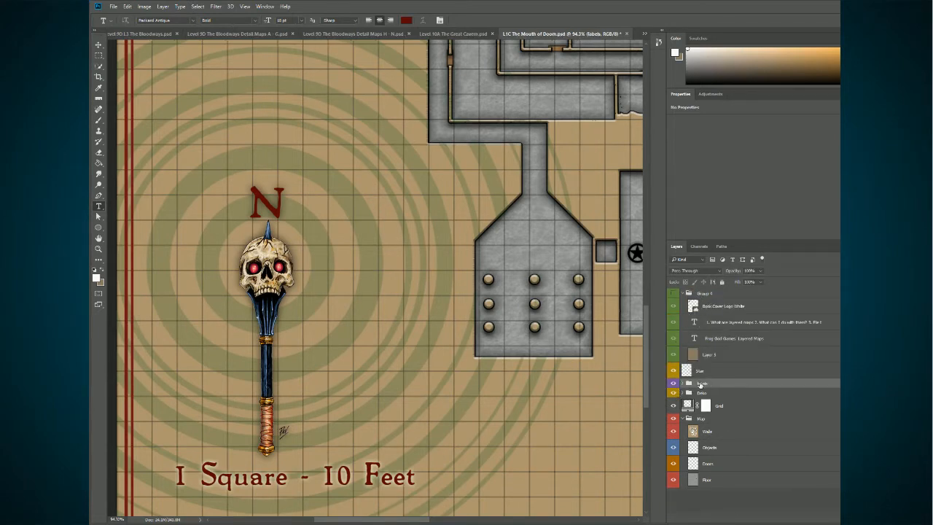
scroll(406, 467, "down", 6)
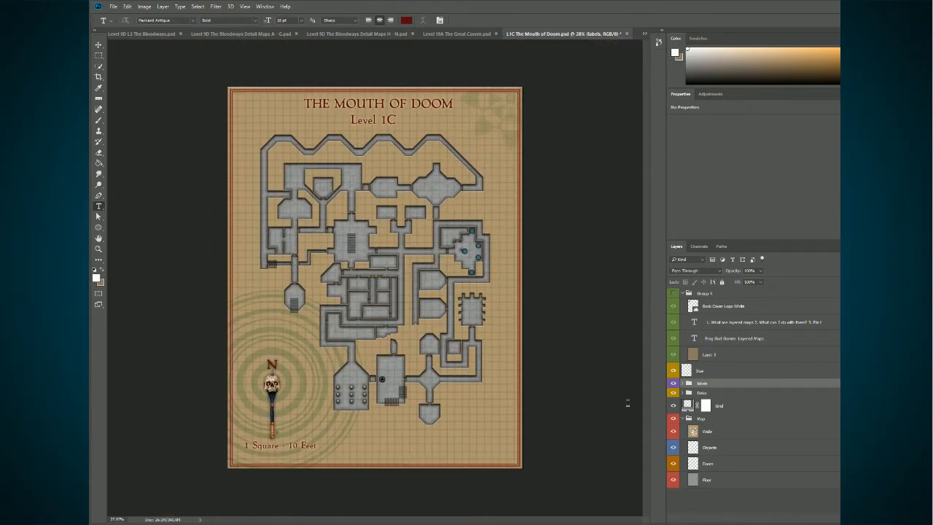
- Go through the Deko group and the Grid, Objects, Doors and Floor layers one by one to review the map's structure
left_click(689, 394)
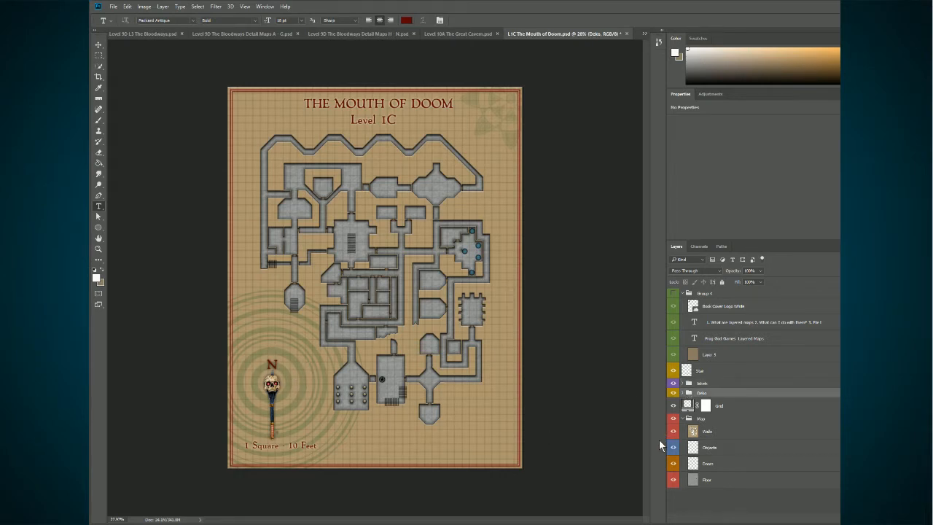
left_click(725, 408)
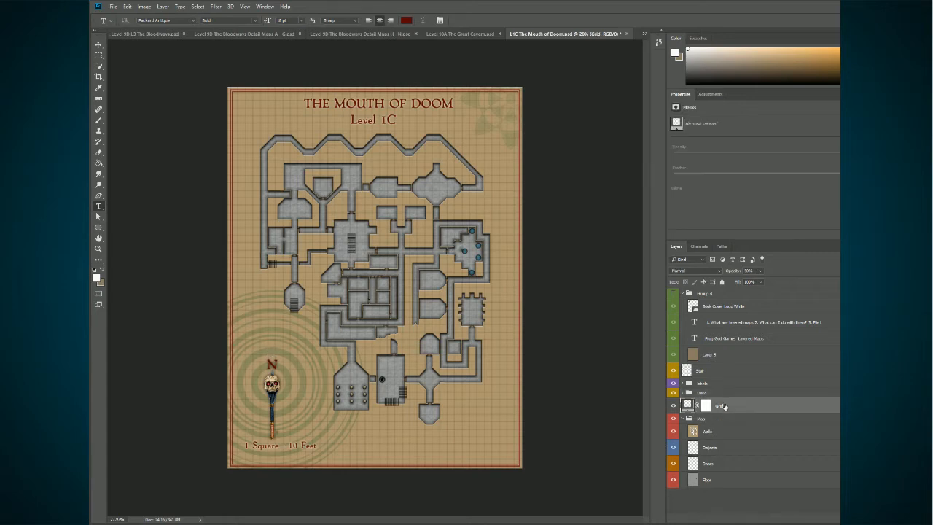
left_click(726, 450)
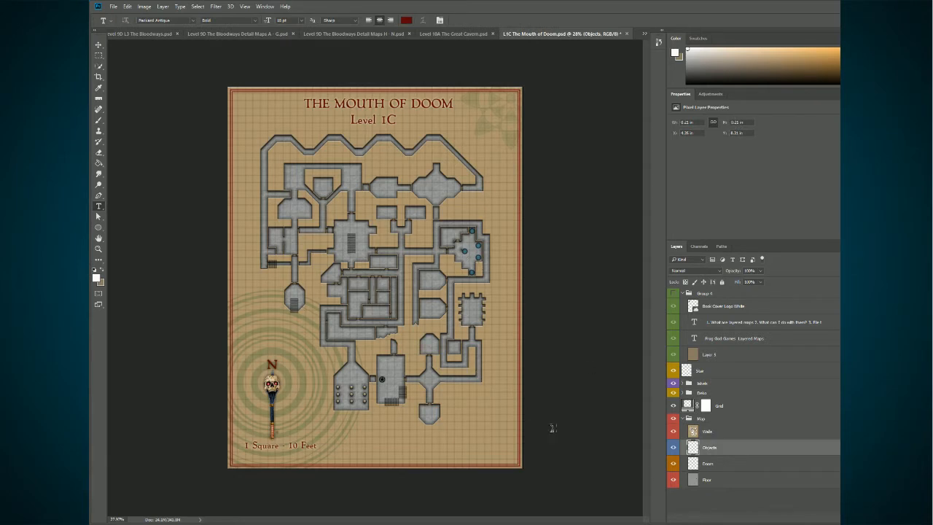
left_click(714, 470)
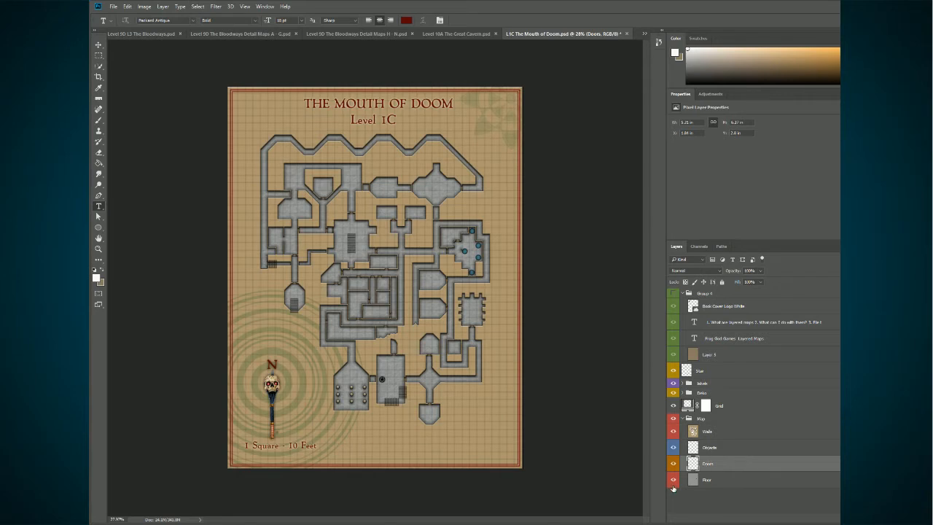
left_click(714, 481)
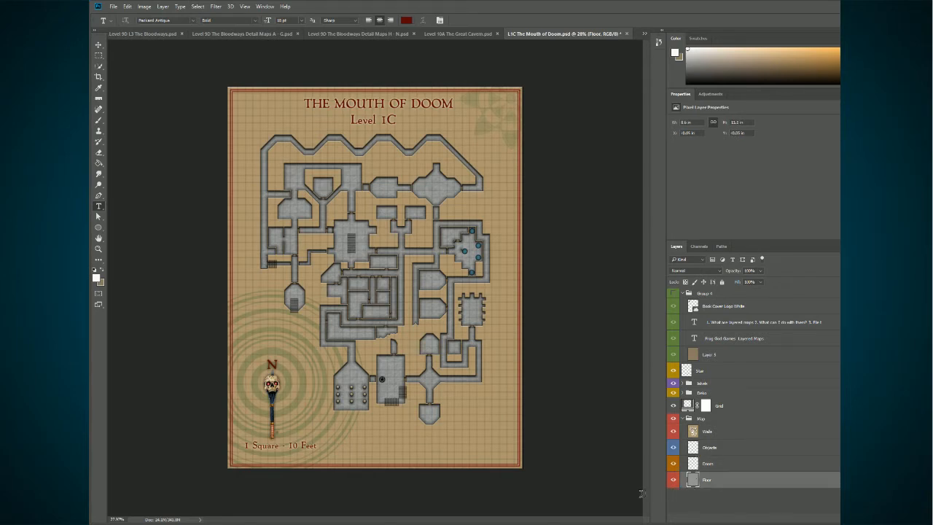
left_click(738, 408)
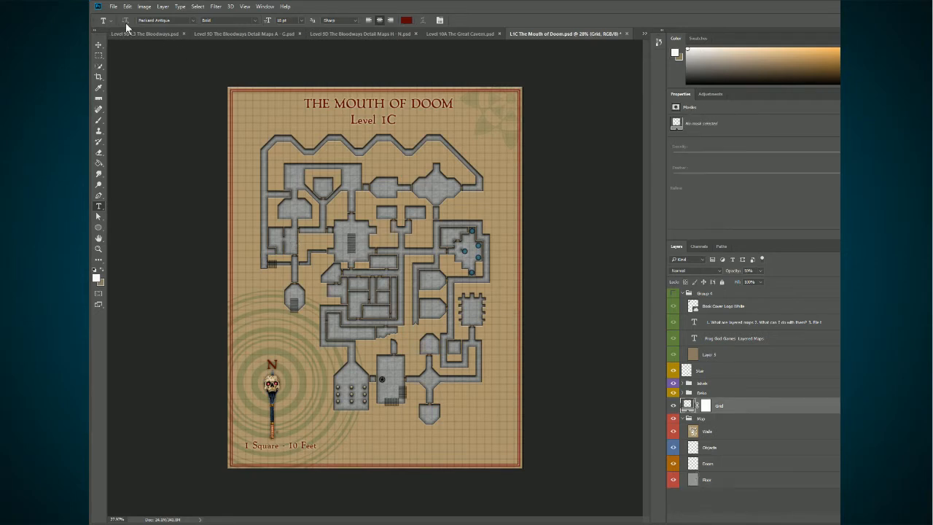
- Move the Stair layer into the Map group, between the Doors and Floor layers
left_click(99, 45)
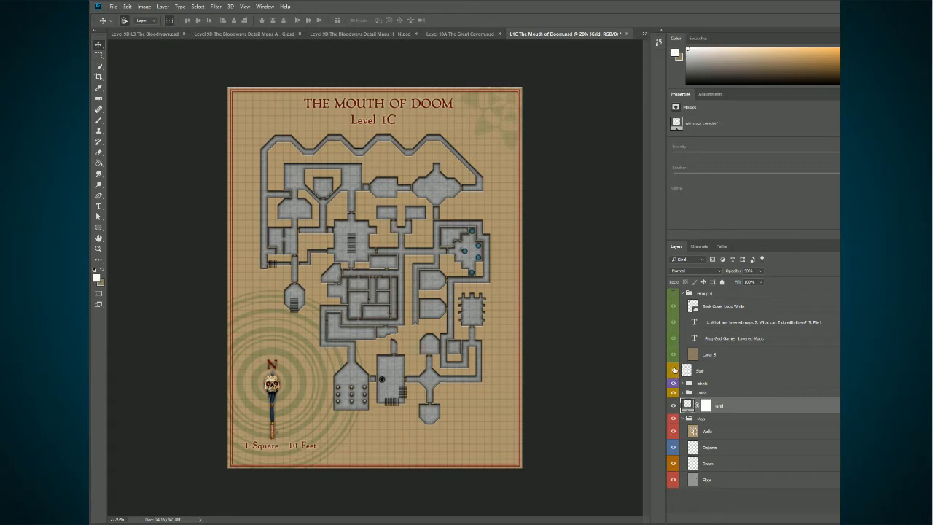
left_click_drag(691, 371, 692, 471)
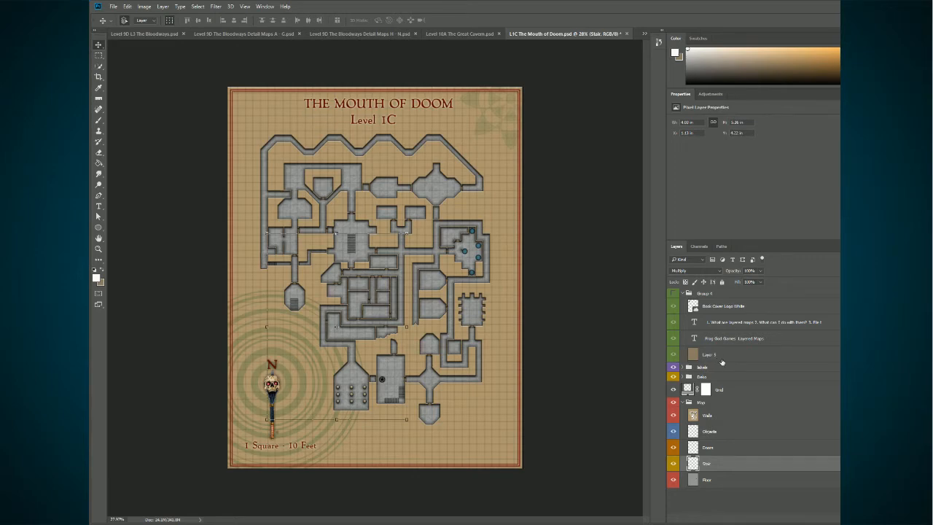
scroll(711, 339, "up", 1)
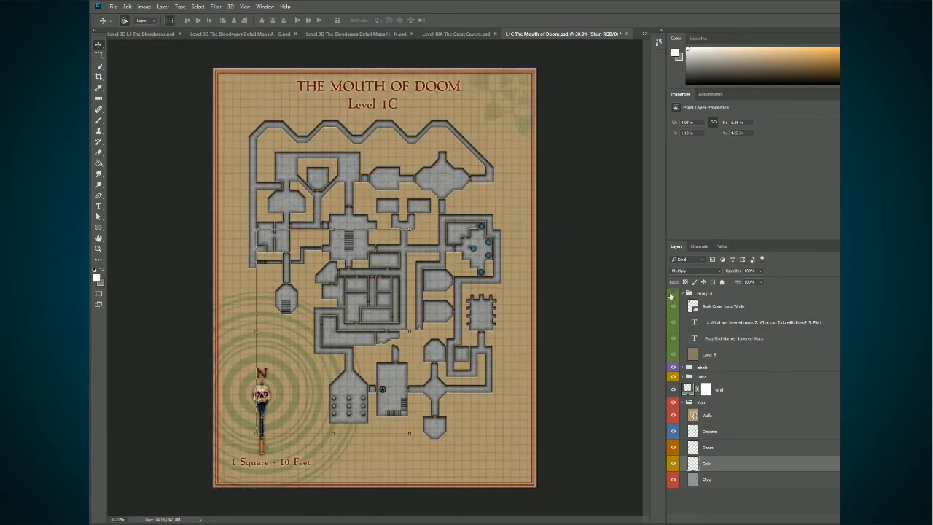
- Show the title-page group, review its logo, outline text, heading and background layers, and hide the group again
left_click(672, 294)
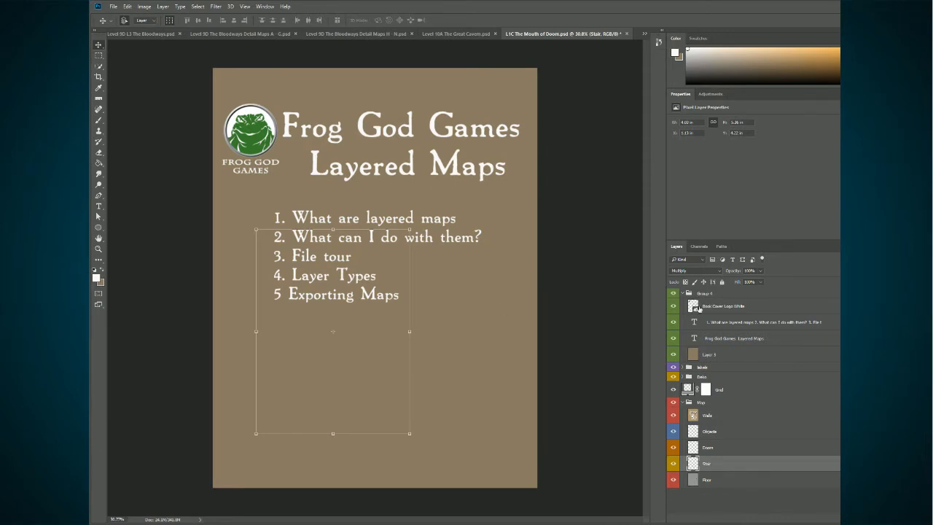
left_click(733, 309)
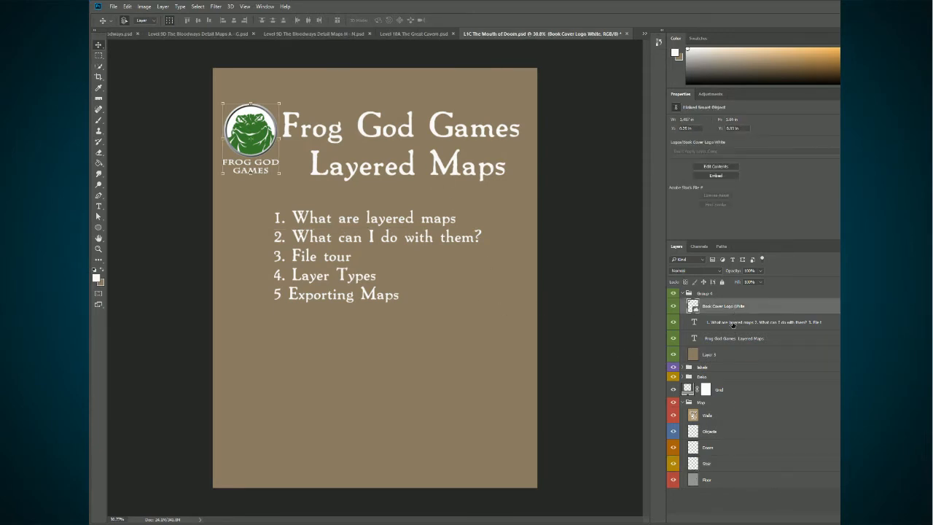
left_click(732, 324)
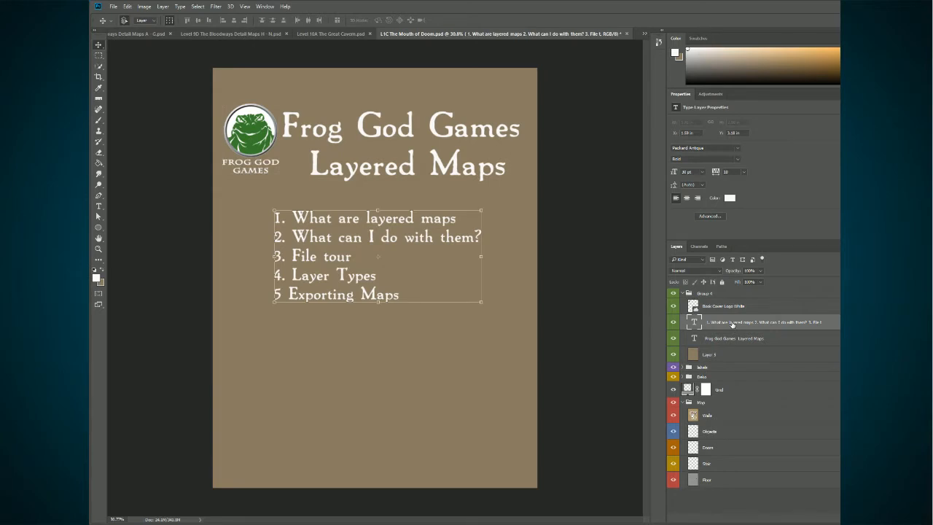
left_click(729, 340)
left_click(725, 357)
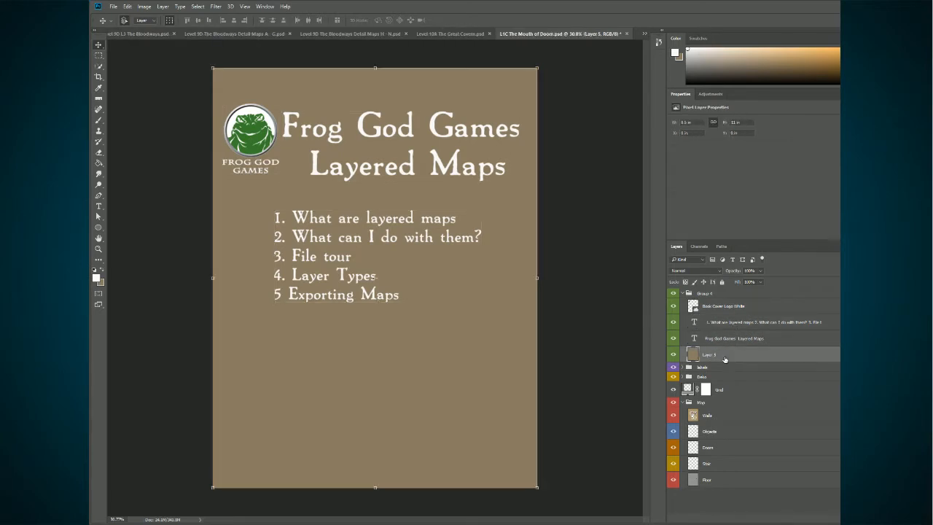
left_click(674, 293)
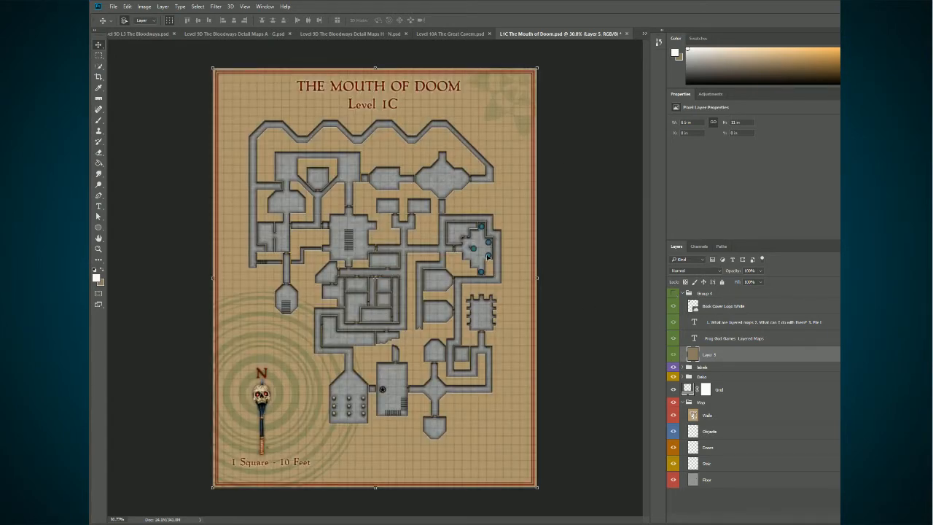
- Turn on the Tags group inside the labels group and hide the whole labels group
left_click(682, 367)
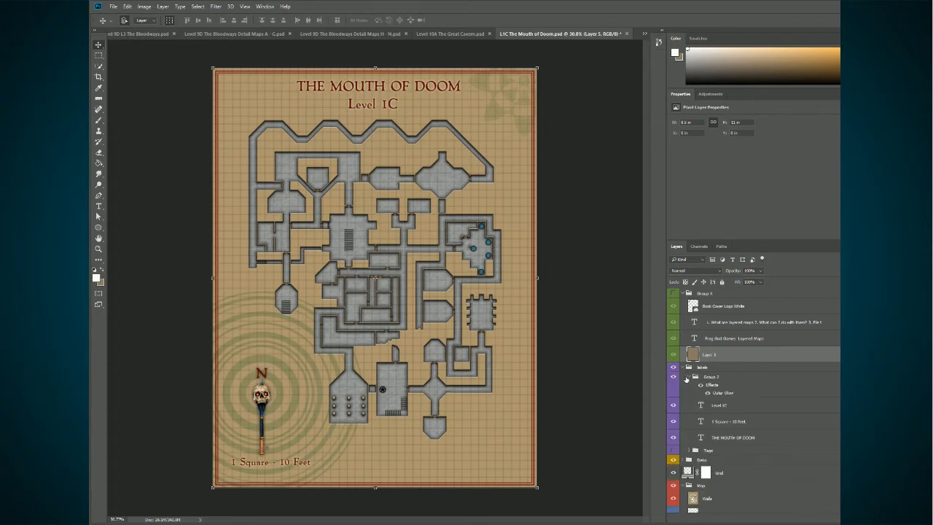
left_click(674, 450)
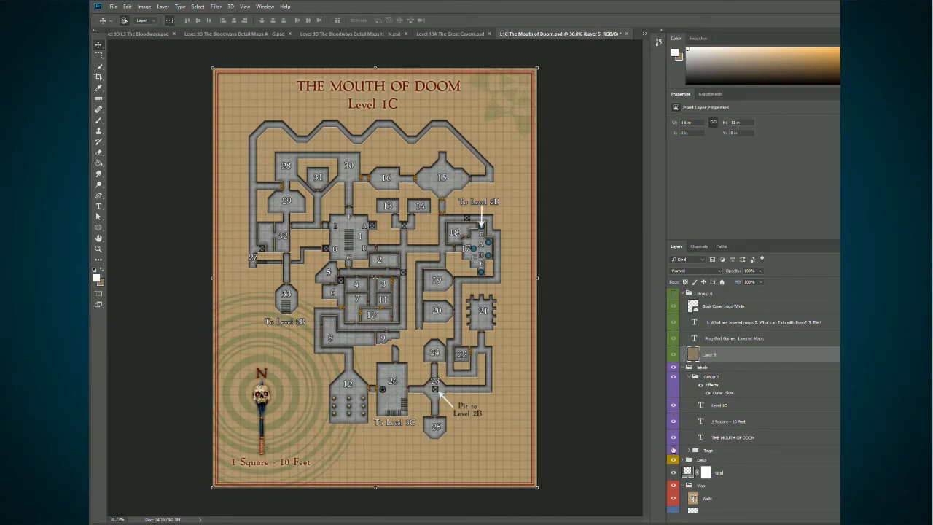
left_click(672, 368)
- Check what the Deko group contributes by switching it off and on, look at its contents and Layer 4, and collapse it
left_click(674, 460)
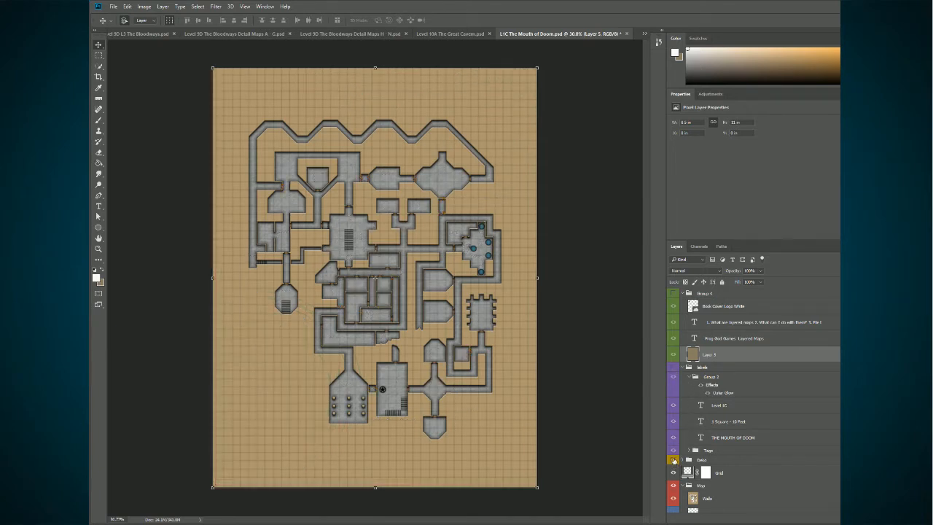
left_click(674, 460)
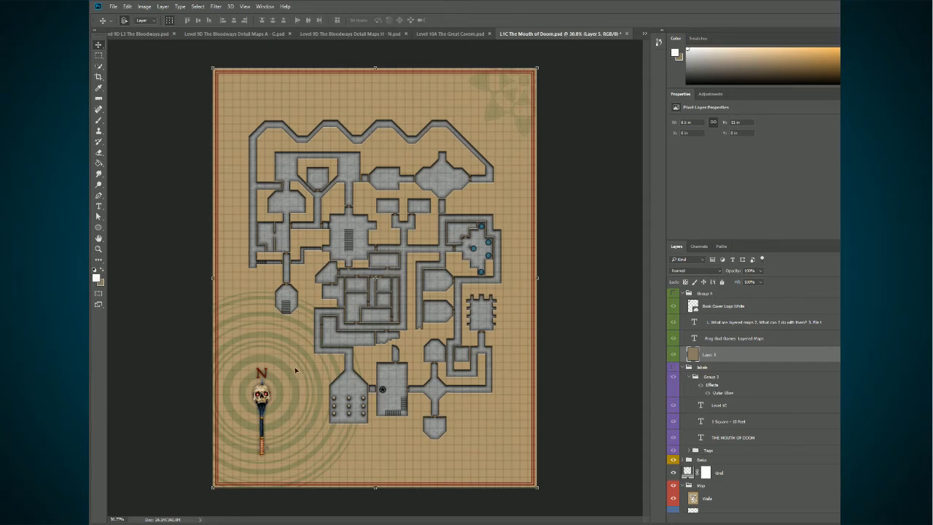
left_click(684, 460)
scroll(718, 458, "down", 3)
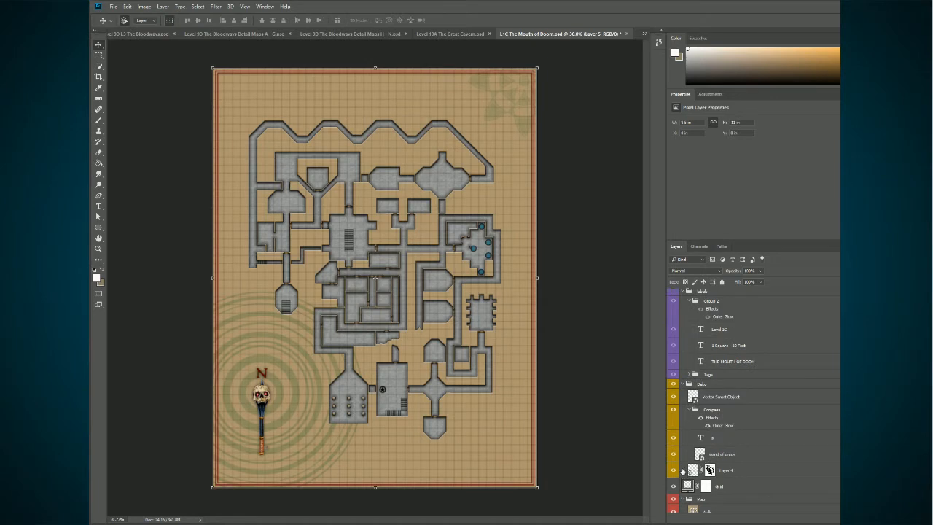
left_click(673, 471)
left_click(682, 385)
left_click(688, 384)
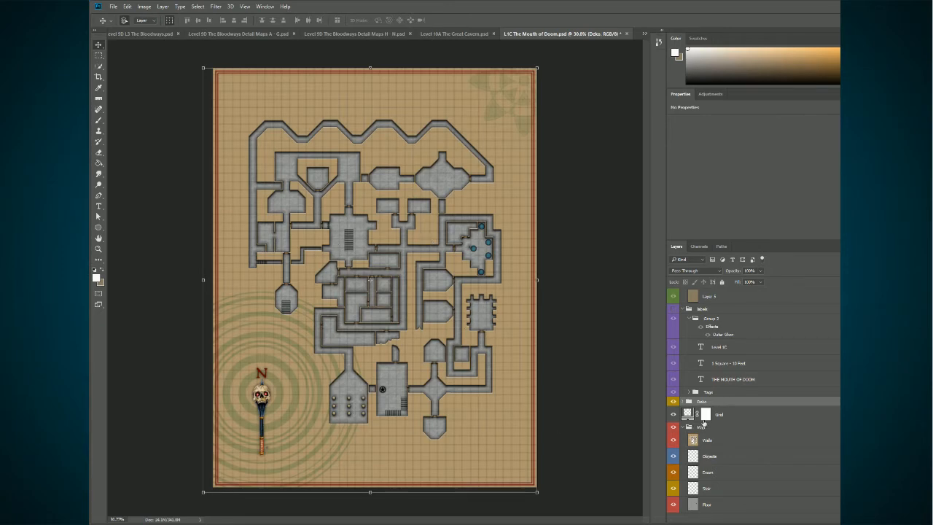
- Move the Grid layer into the Map group directly below Walls so that the walls mask it, and inspect the rooms
left_click_drag(740, 404, 733, 447)
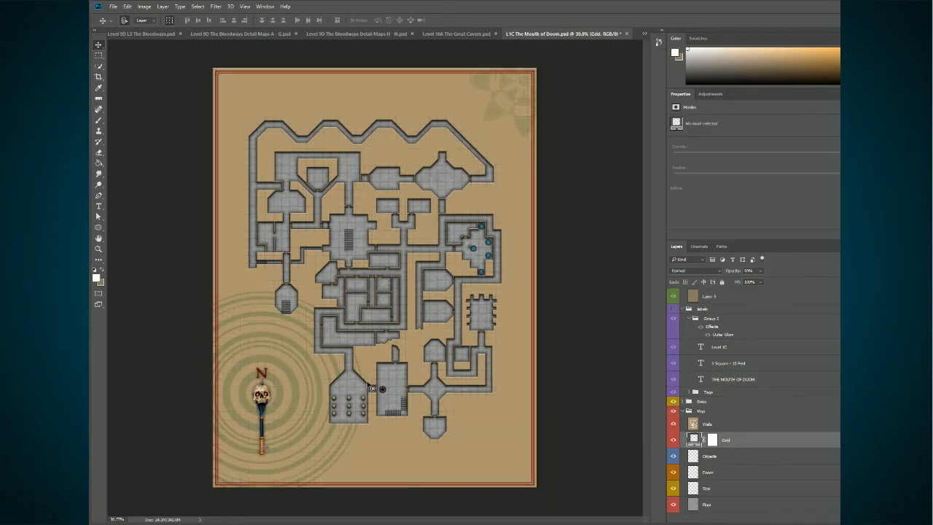
scroll(316, 355, "up", 3)
scroll(316, 355, "up", 1)
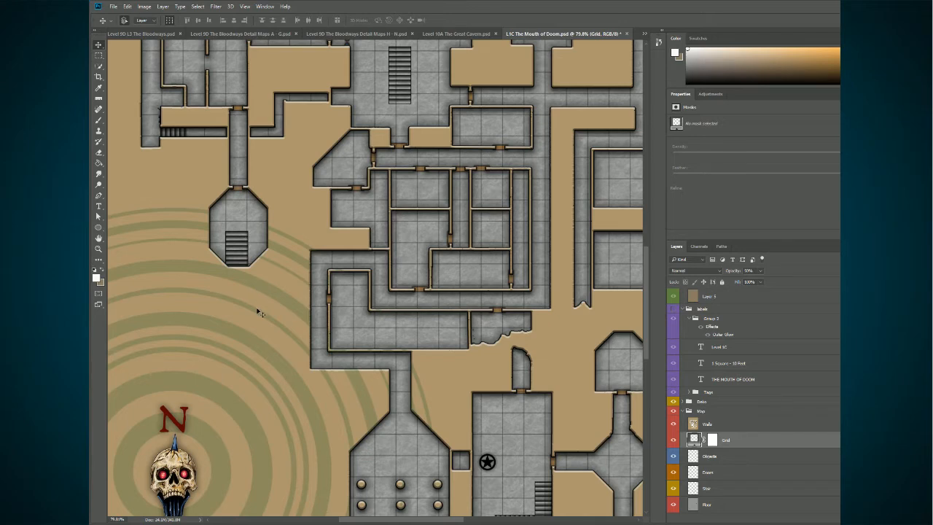
- Try several denser pattern scales in the Grid layer's pattern fill settings and bring the squares back to their original size
scroll(257, 312, "down", 3)
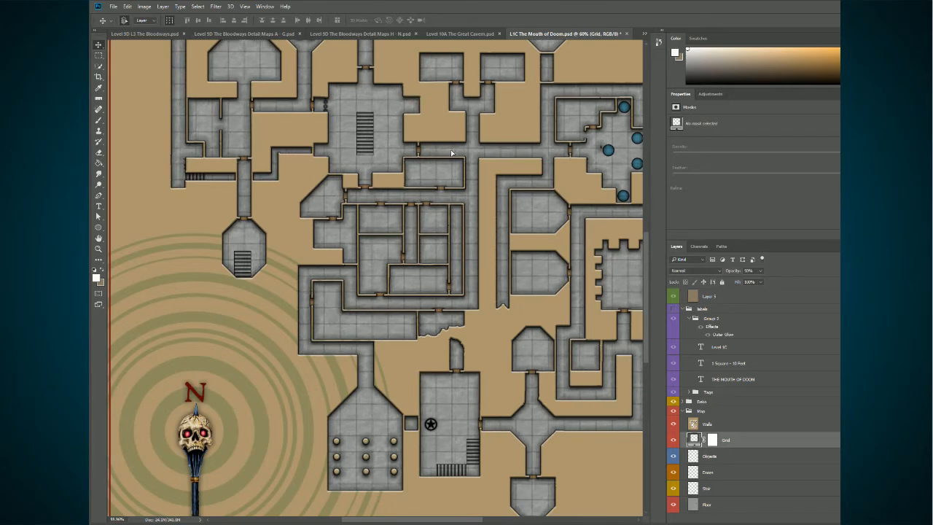
scroll(351, 163, "up", 3)
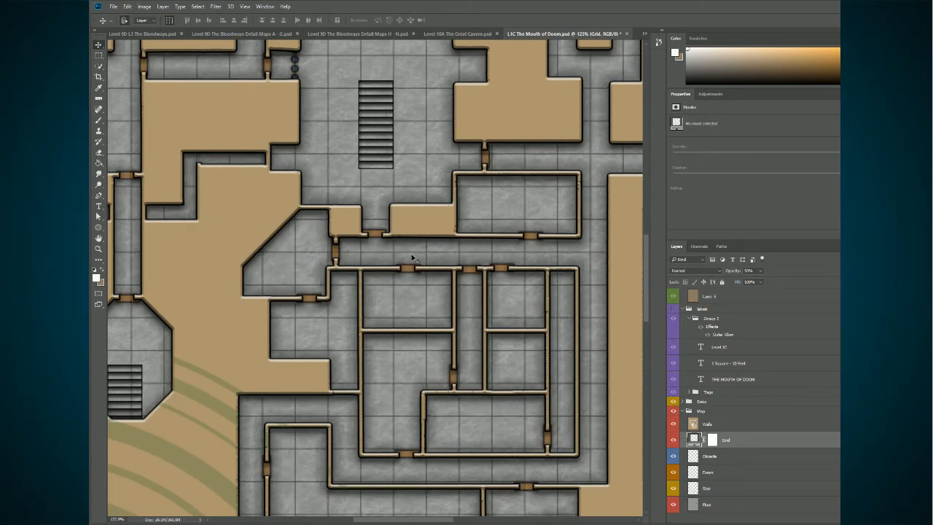
double_click(696, 440)
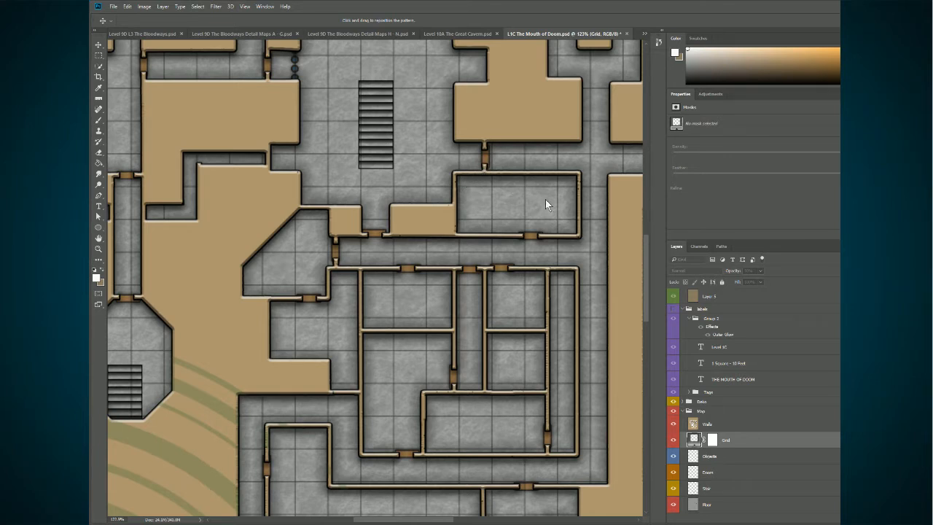
left_click(572, 216)
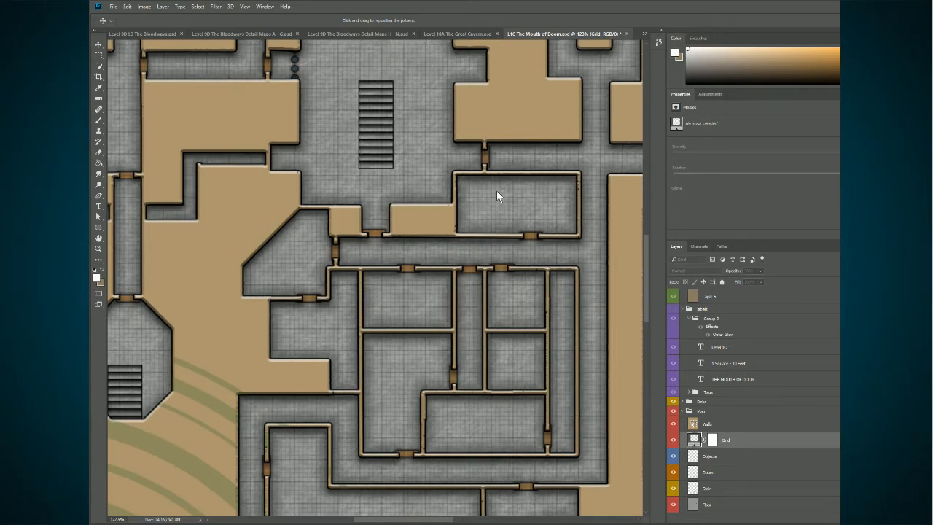
left_click(557, 216)
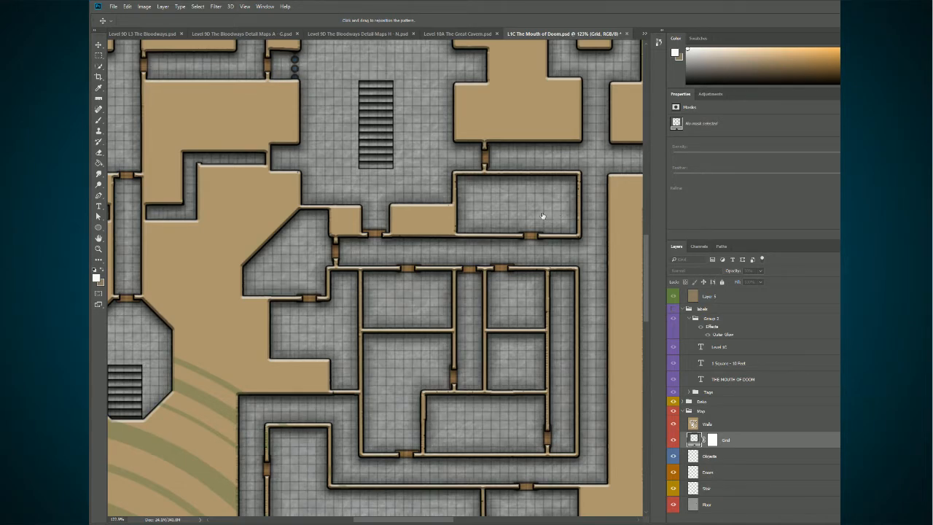
left_click(550, 217)
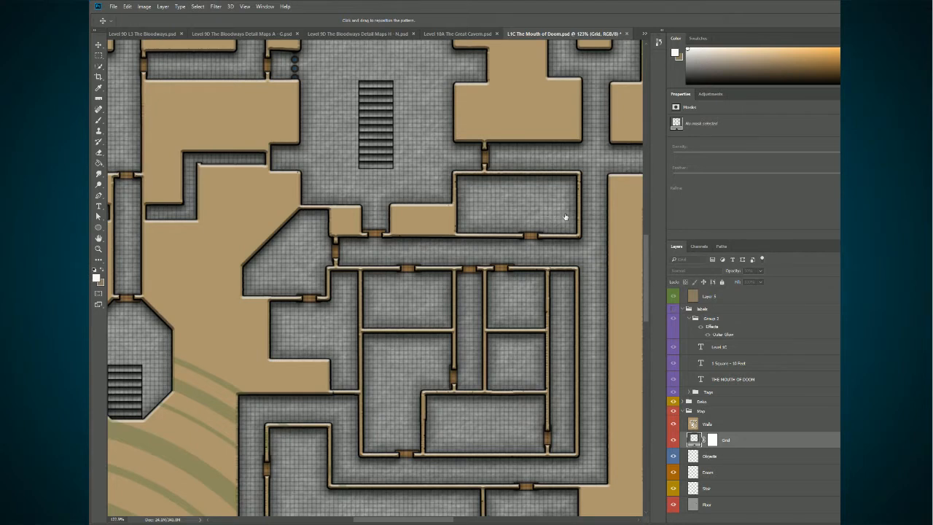
left_click(565, 217)
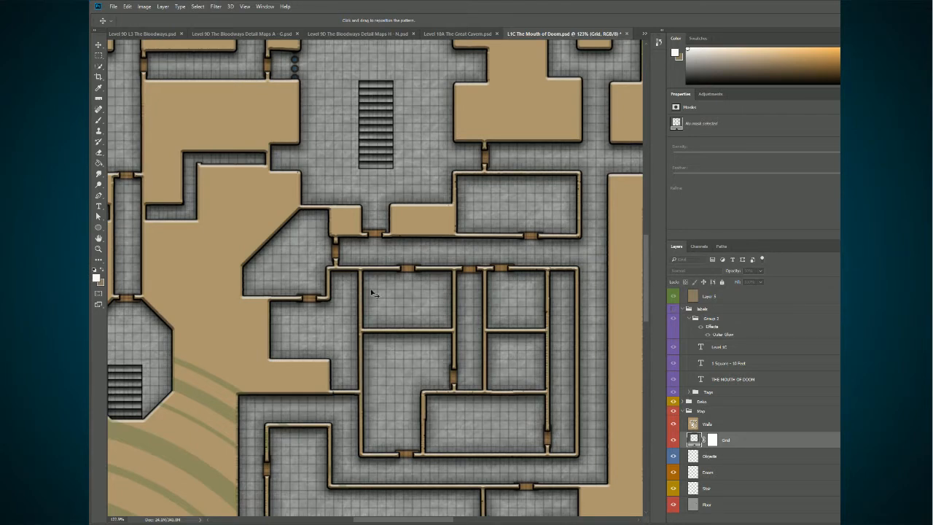
left_click(562, 207)
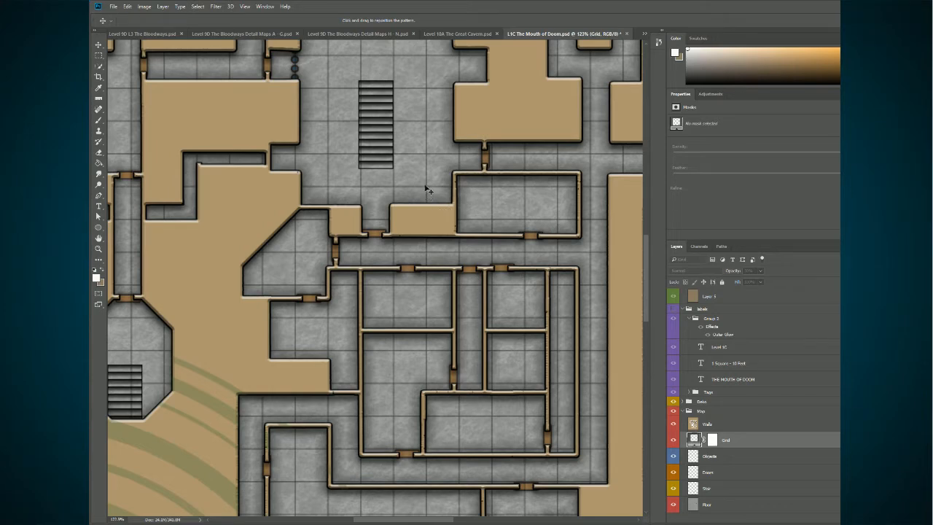
- Close the Grid pattern settings and show the labels group again around the compass illustration
left_click_drag(643, 263, 638, 349)
left_click_drag(426, 522, 374, 522)
left_click_drag(644, 341, 641, 385)
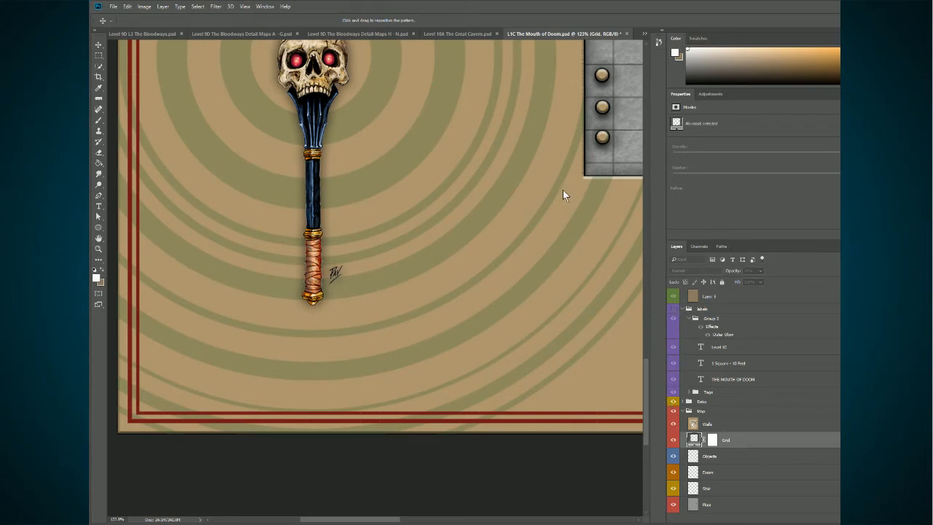
key("v")
left_click(675, 304)
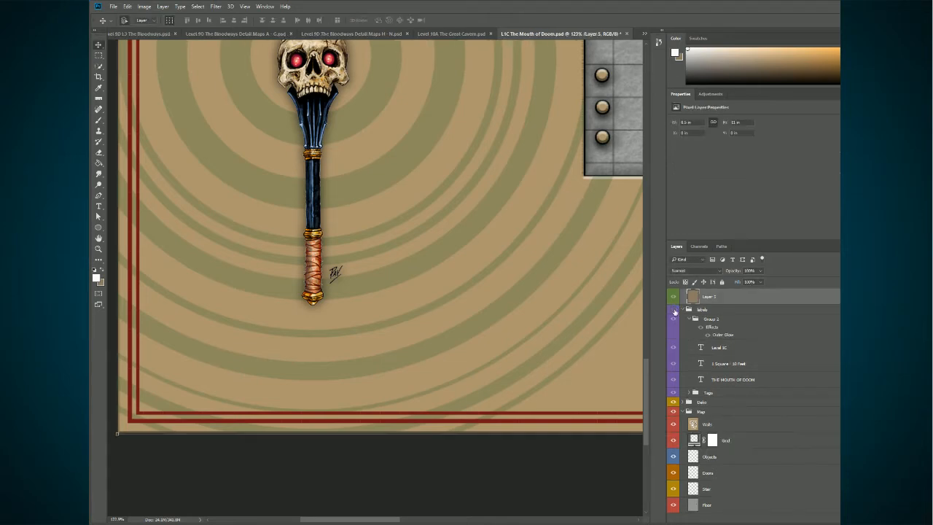
left_click(673, 309)
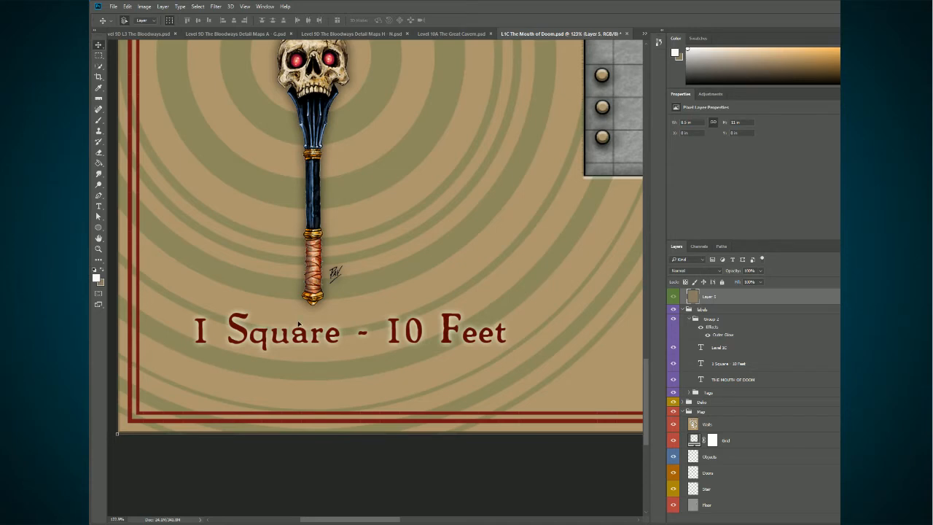
- Edit the "1 Square - 10 Feet" scale label so that its last word reads "feet" in lowercase
key("t")
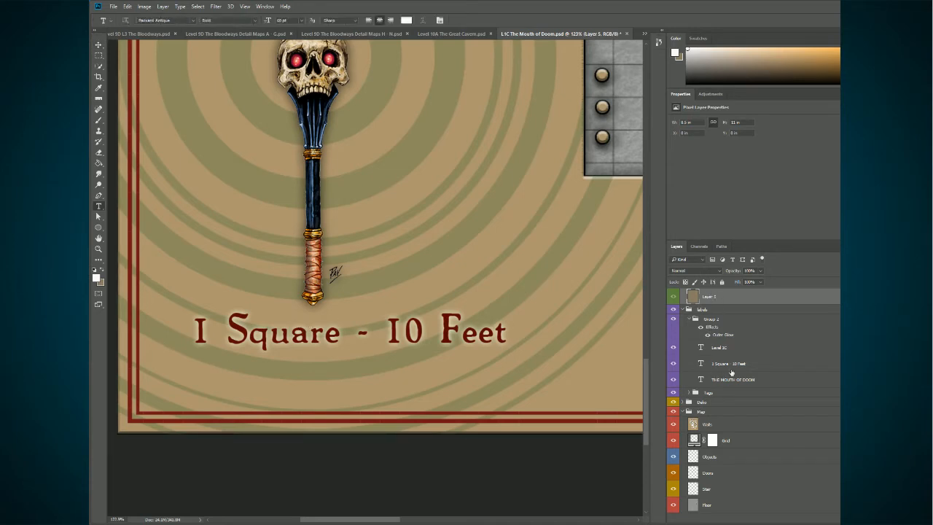
left_click(733, 365)
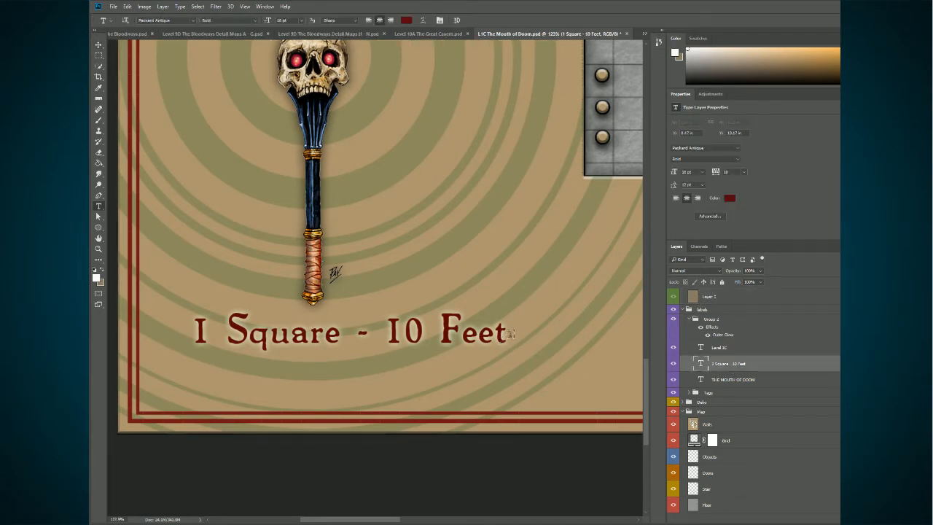
left_click(510, 335)
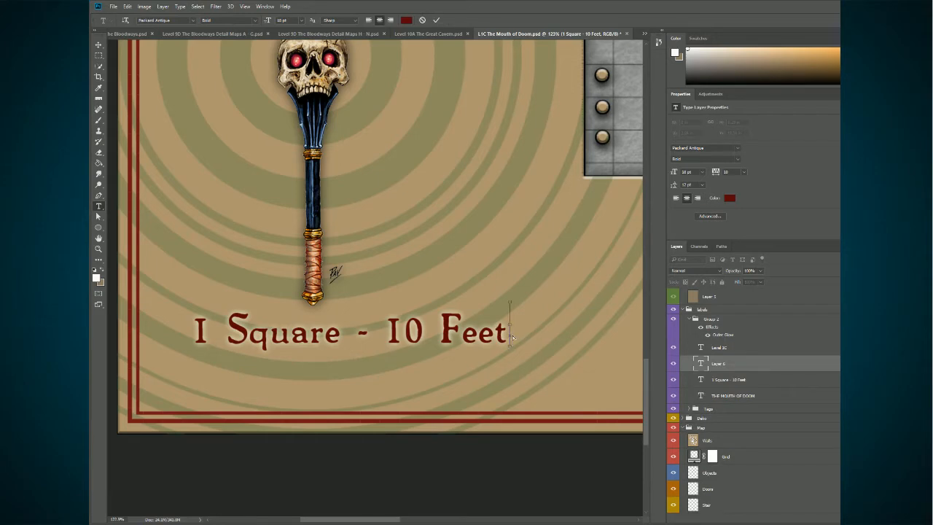
left_click(422, 19)
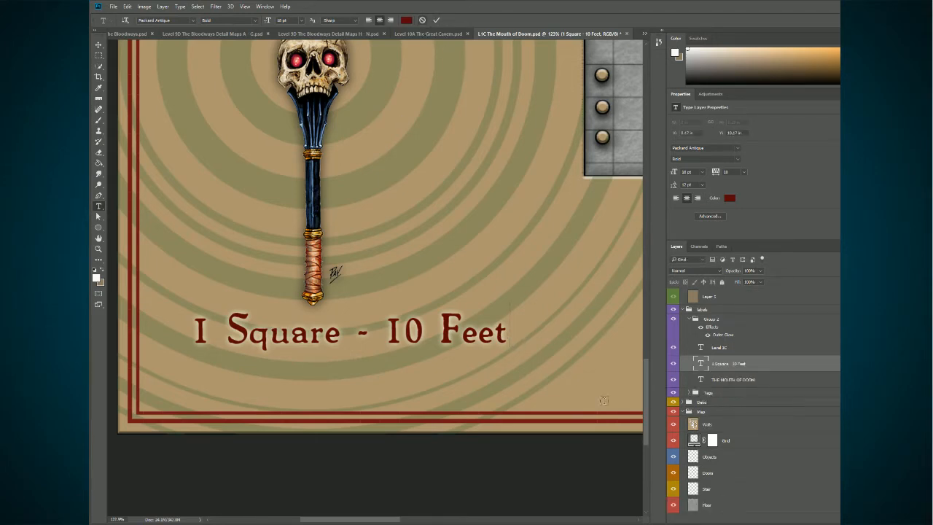
left_click(501, 341)
key("BackSpace")
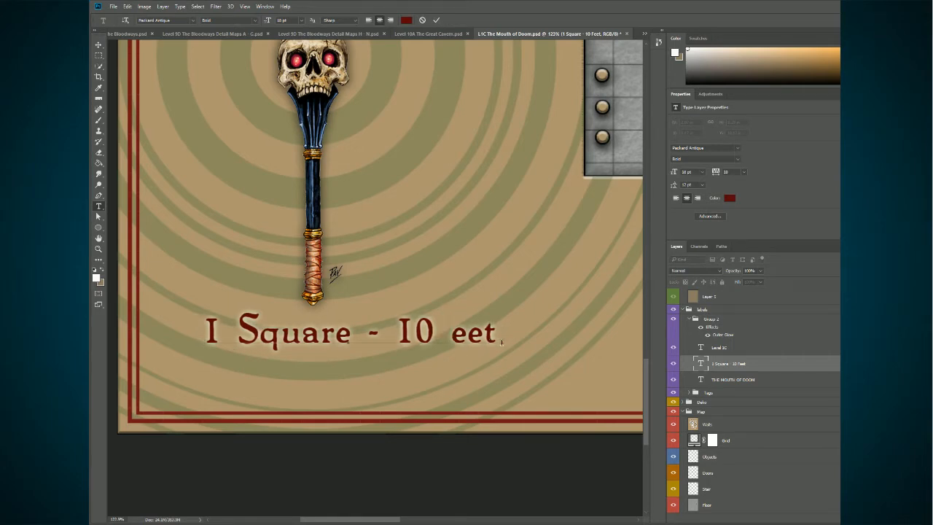
type("f")
key("Left")
key("Left")
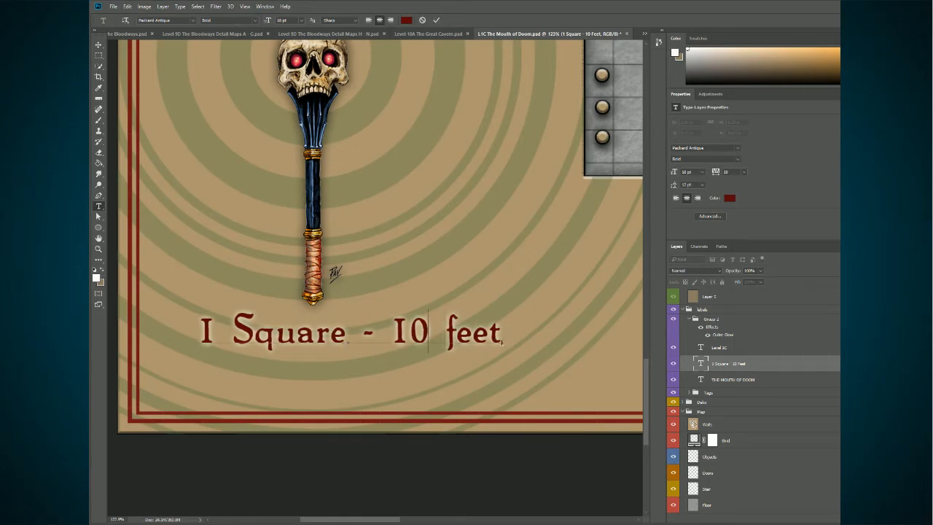
- Change the distance in the scale label to 5 and make "square" lowercase so it reads "1 square - 5 feet"
key("BackSpace")
key("BackSpace")
type("5")
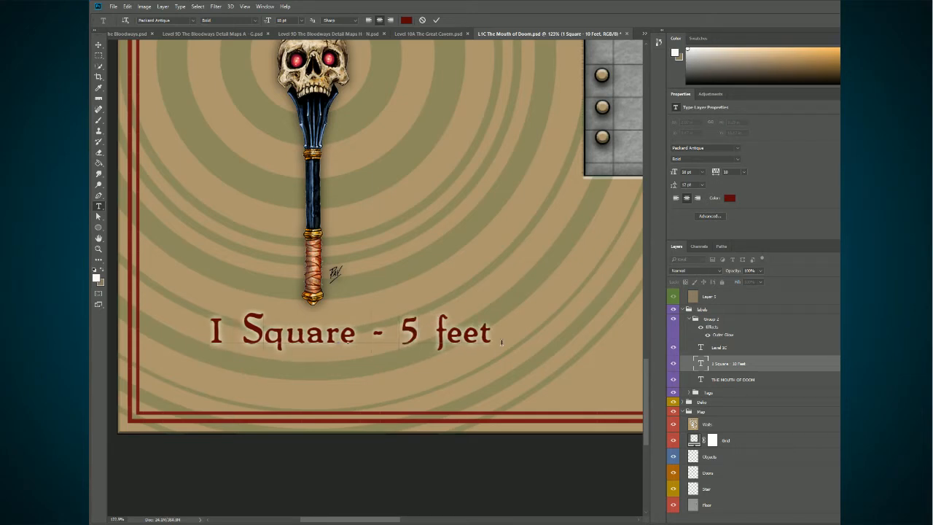
key("BackSpace")
type("s")
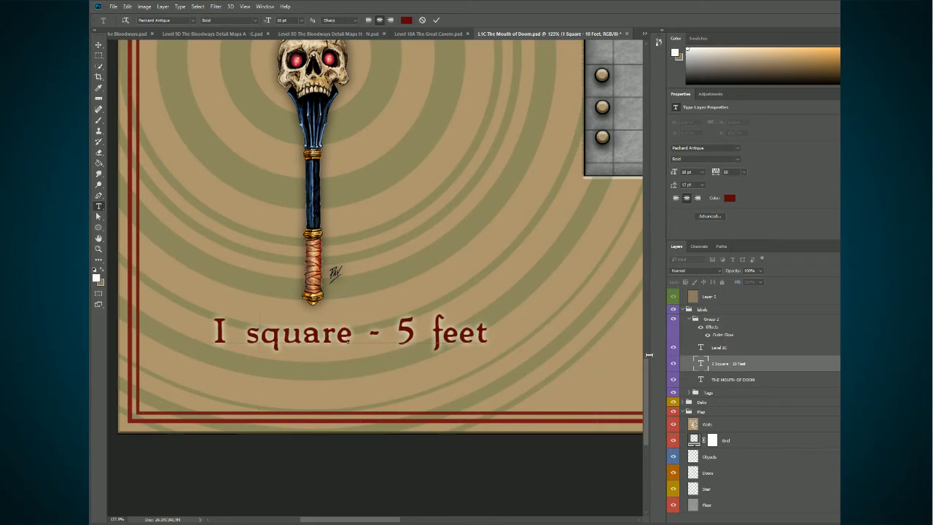
- Commit the label text and reduce the Grid layer's pattern scale so that the squares are about half as large
scroll(547, 370, "down", 1)
scroll(546, 370, "down", 2)
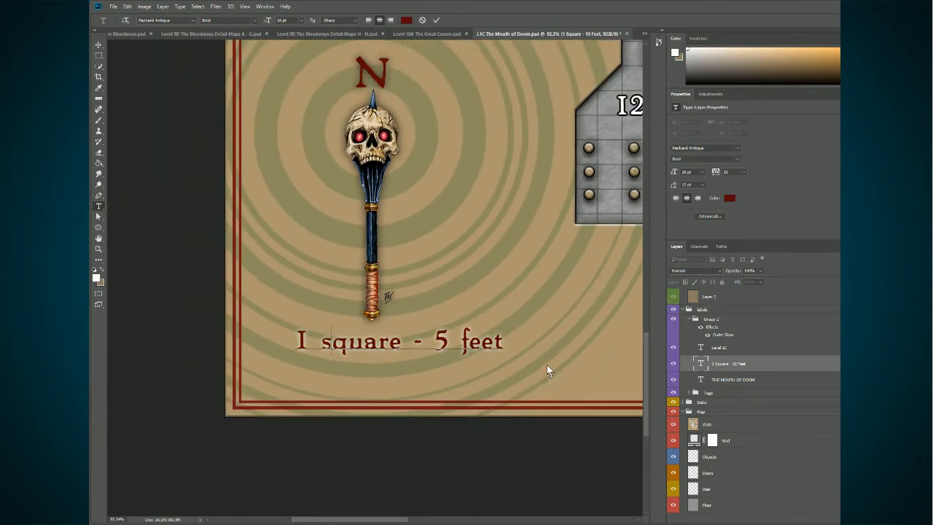
left_click_drag(387, 521, 459, 521)
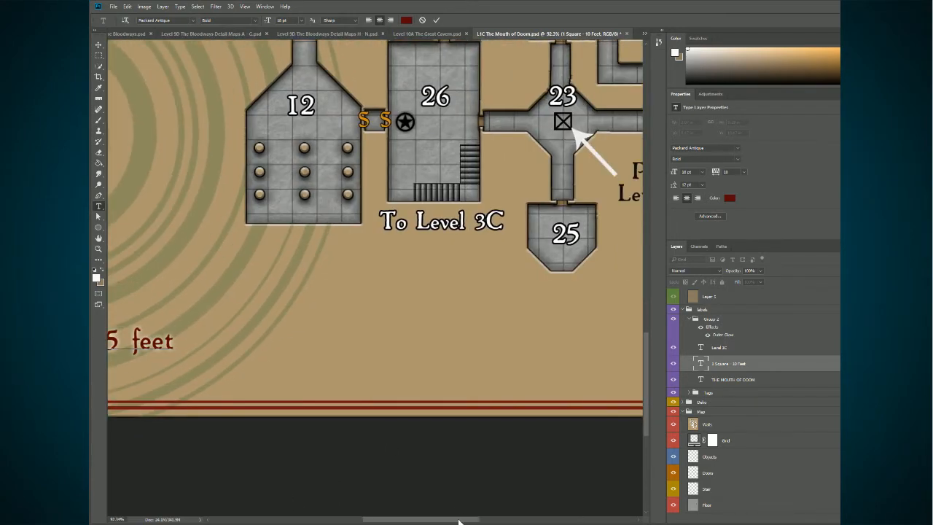
scroll(473, 398, "up", 1)
scroll(472, 395, "down", 2)
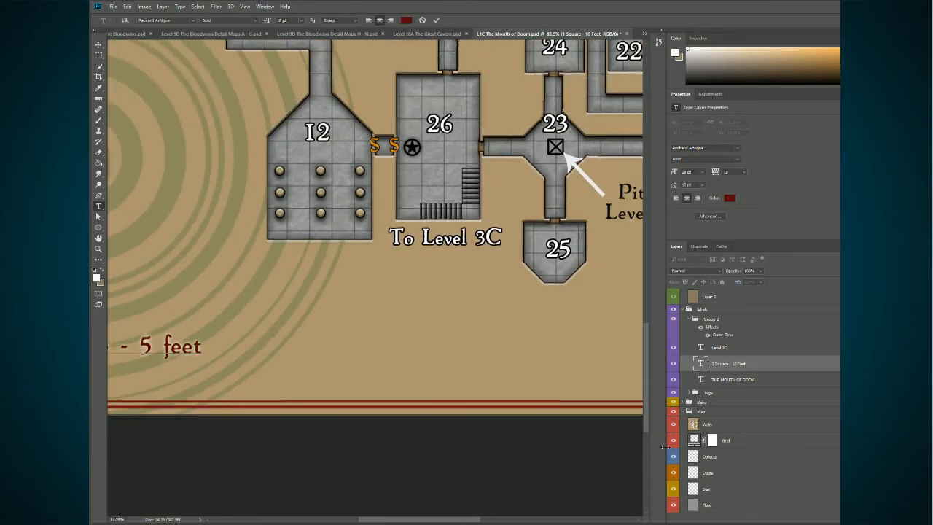
left_click(693, 439)
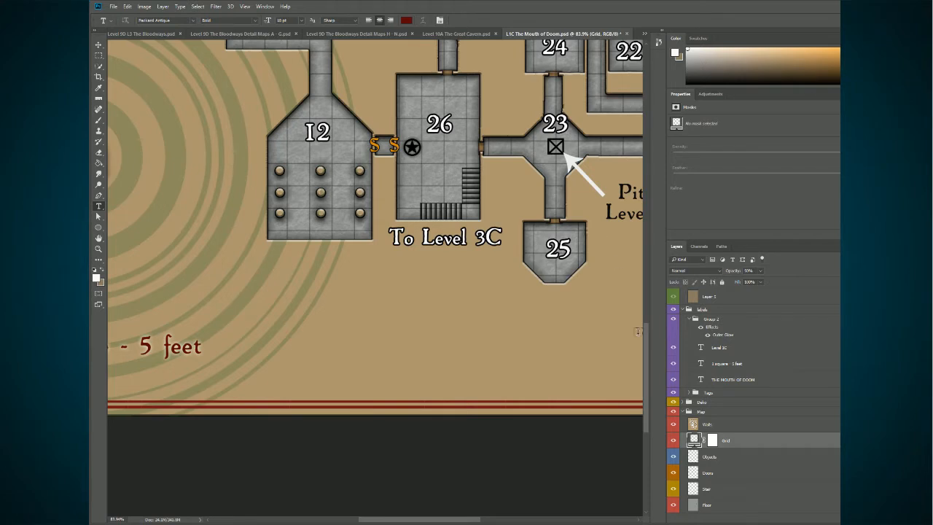
scroll(638, 331, "up", 1)
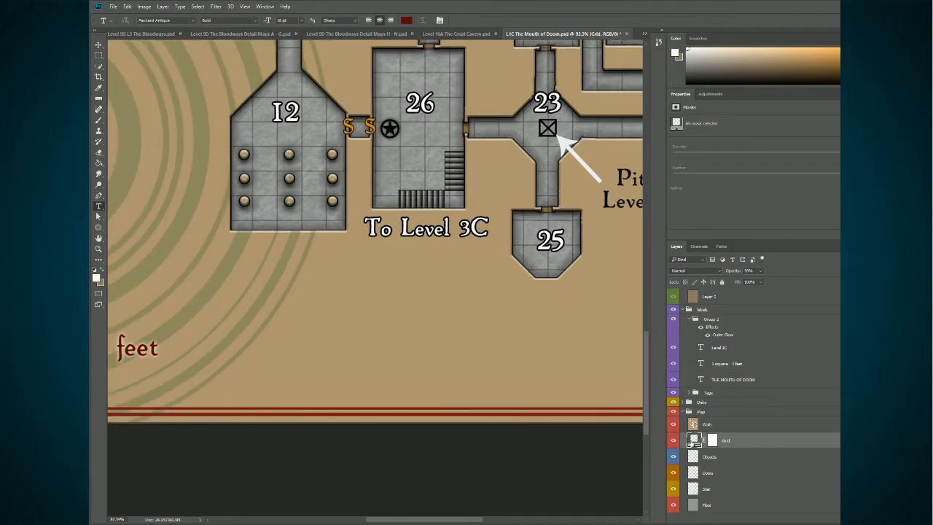
key("v")
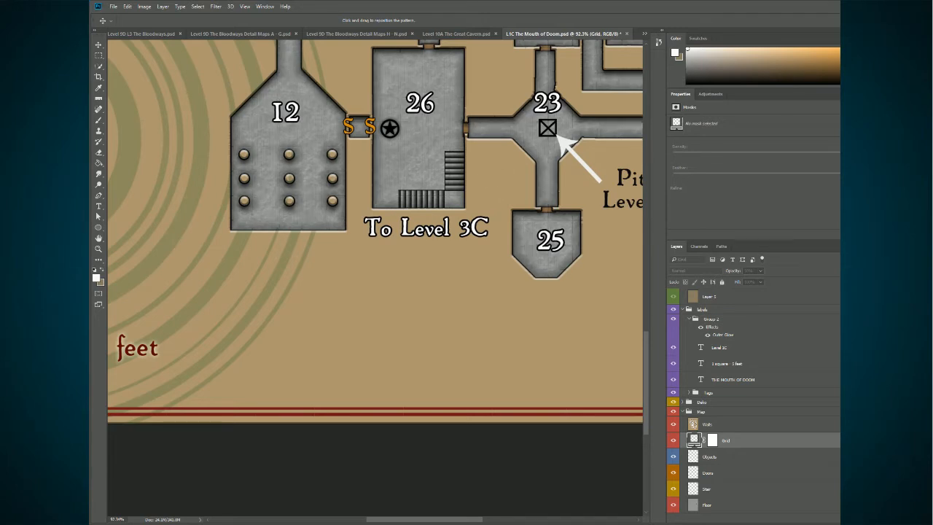
key("t")
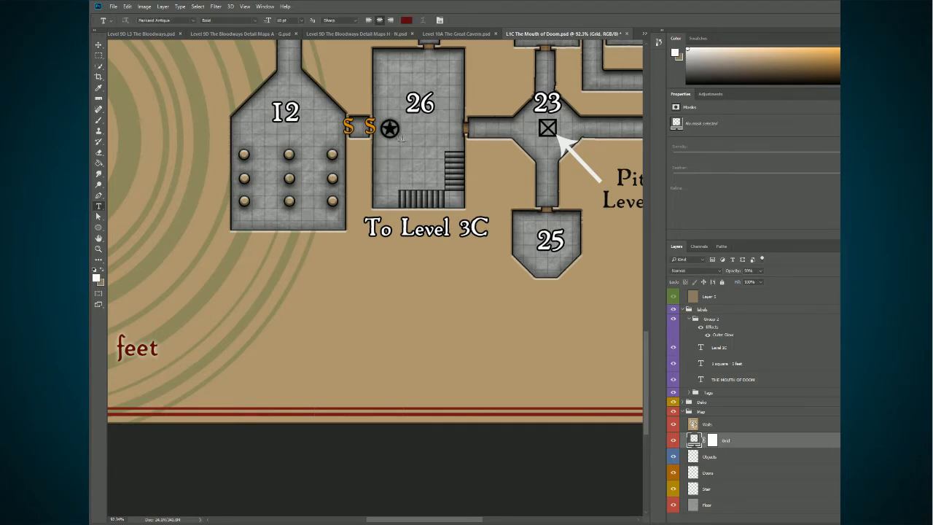
scroll(500, 283, "up", 1)
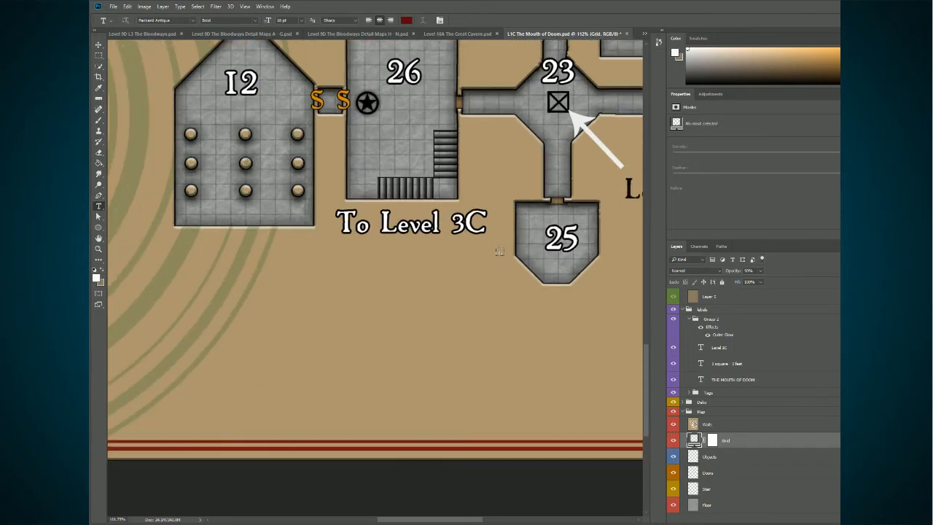
scroll(500, 283, "down", 2)
mouse_move(646, 352)
left_mouse_down()
mouse_move(646, 339)
mouse_move(647, 348)
left_mouse_up()
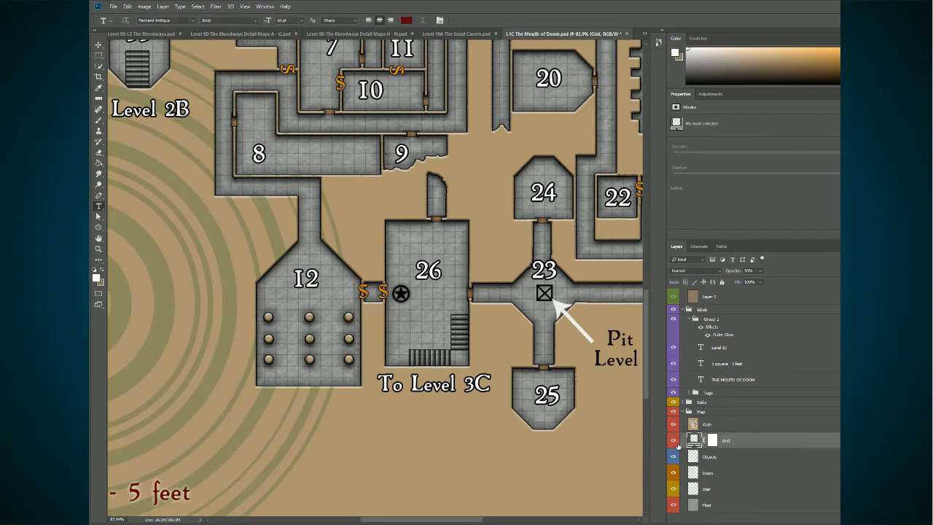
- Compare the map with the Grid layer hidden and shown, and select the Walls layer to look over the rooms
left_click(674, 441)
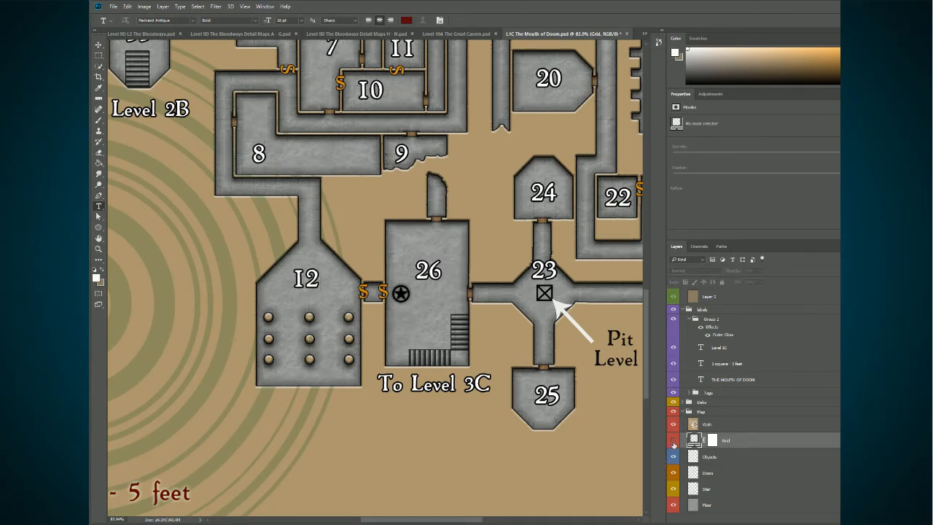
left_click(673, 442)
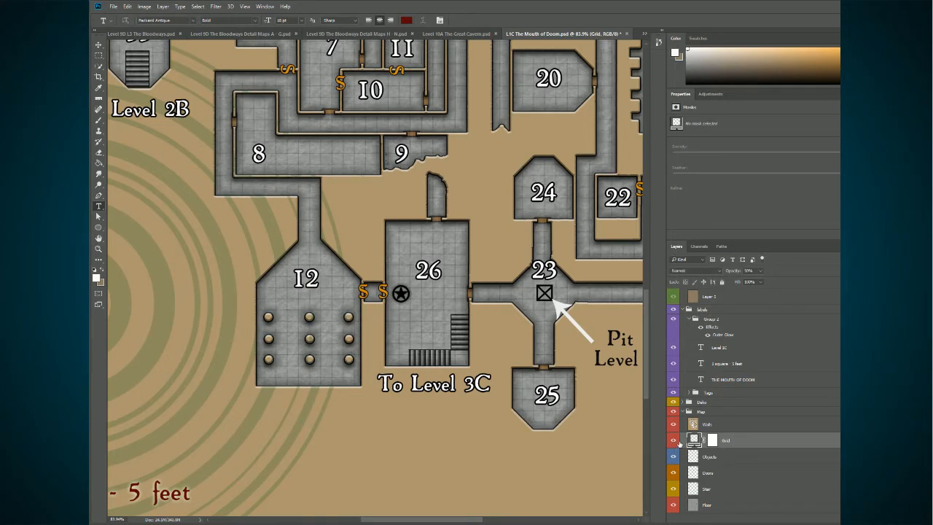
left_click(711, 425)
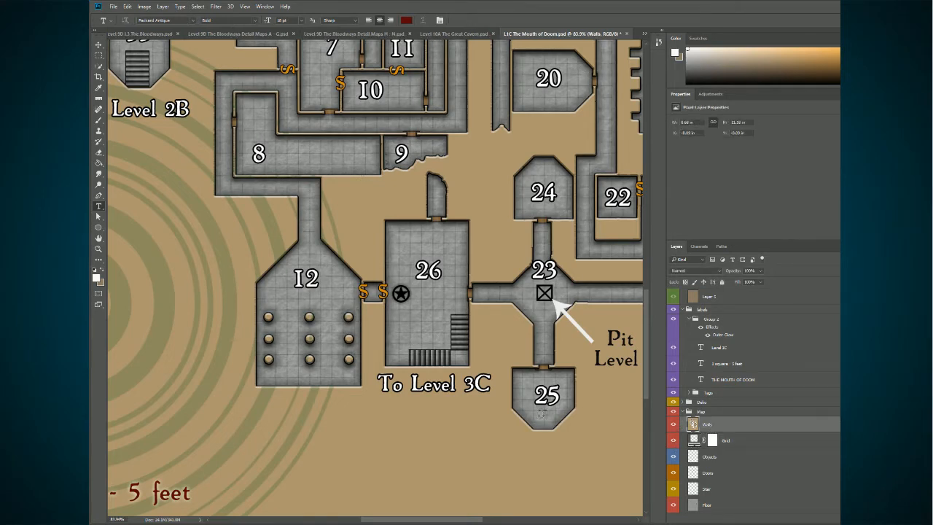
key("ctrl+minus")
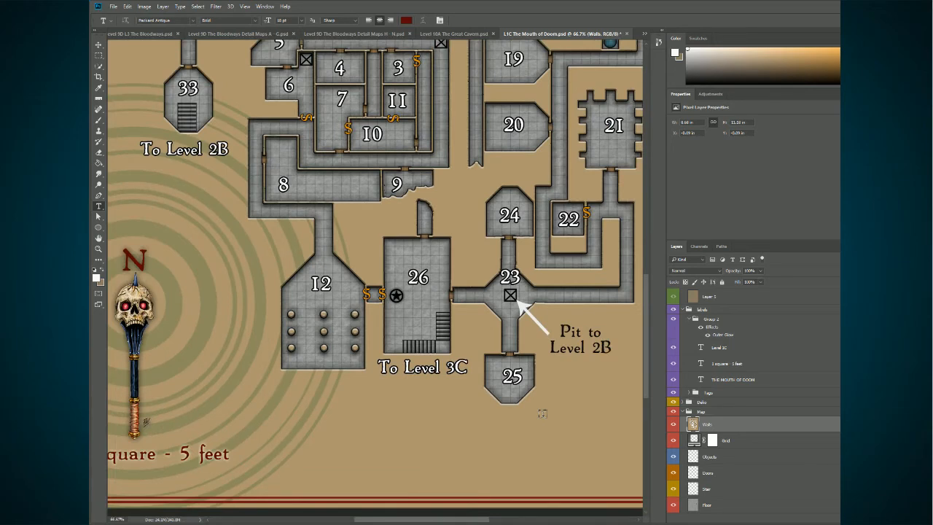
scroll(487, 372, "up", 1)
scroll(470, 343, "down", 2)
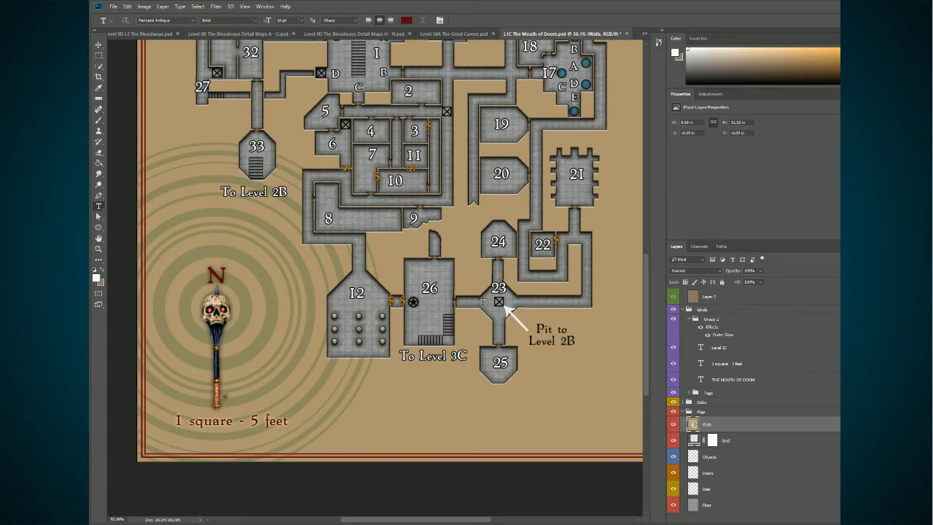
- Switch the Objects layer off and on repeatedly to check what it contributes, and view the whole map
left_click(711, 459)
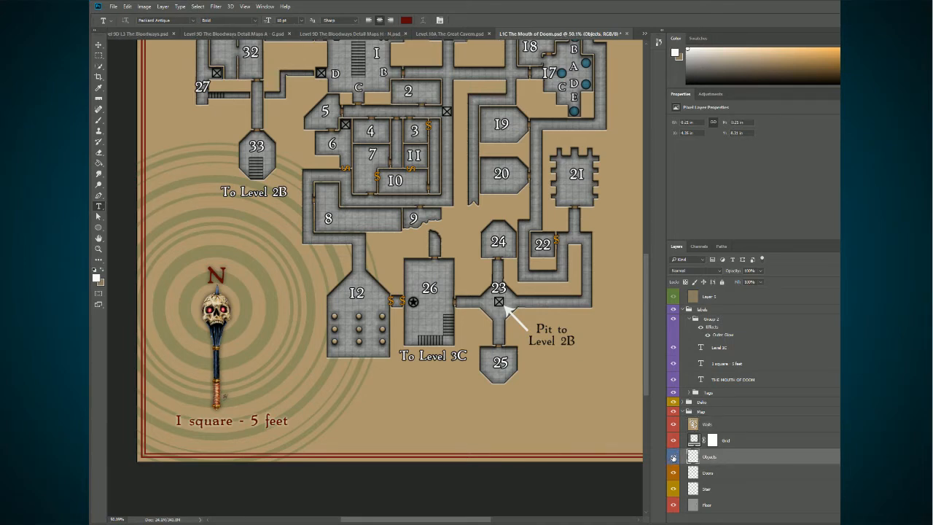
left_click(674, 457)
left_click(673, 457)
left_click(673, 457)
left_click(674, 457)
left_click(674, 457)
left_click(673, 458)
key("ctrl+0")
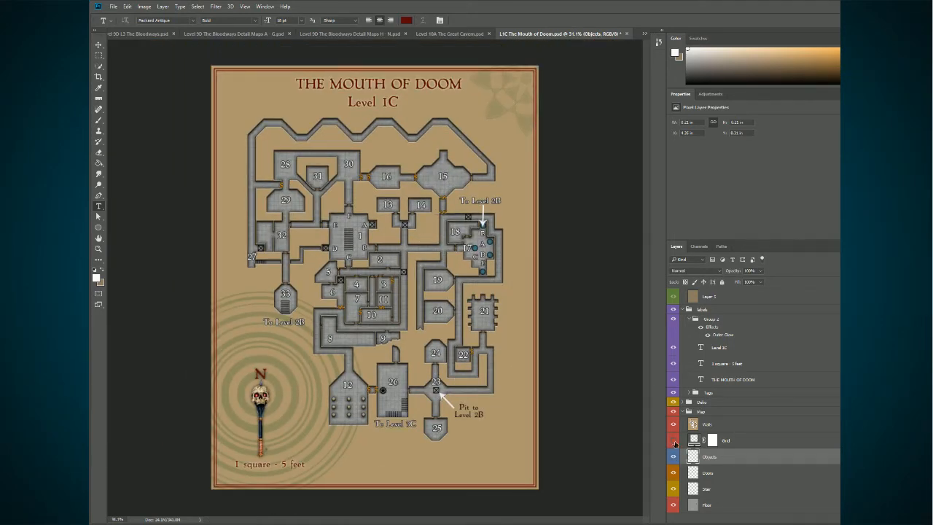
- Hide the labels and Deko groups and the Walls, Grid, Doors, Stair and Floor layers to isolate the Objects layer
left_click_drag(673, 441, 673, 312)
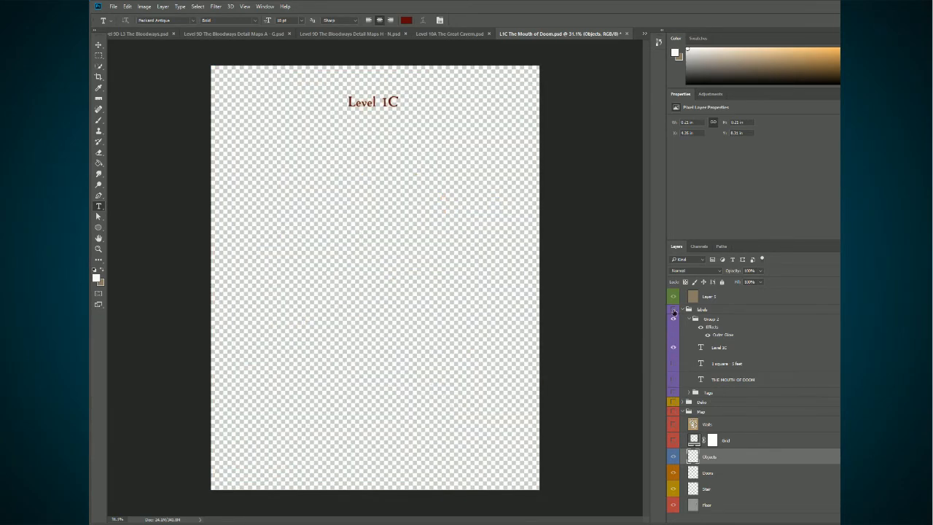
left_click(674, 457, "alt")
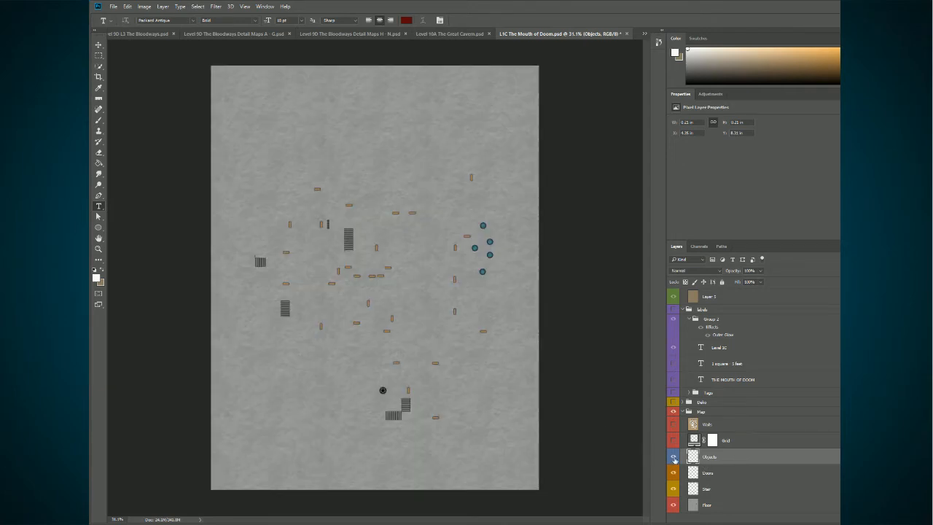
left_click(674, 472)
left_click(673, 488)
left_click(674, 501)
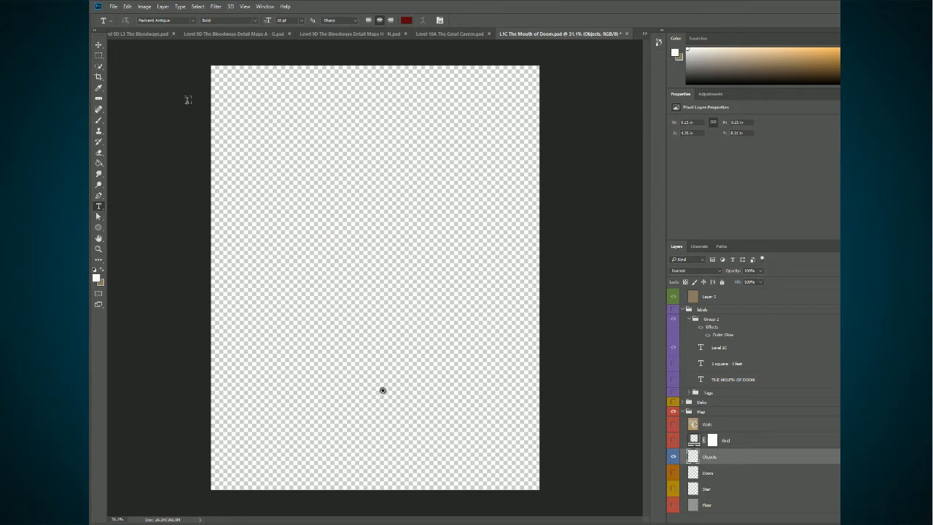
- Duplicate the star symbol of the Objects layer onto its own layer and move the copy down towards the original
left_click(98, 45)
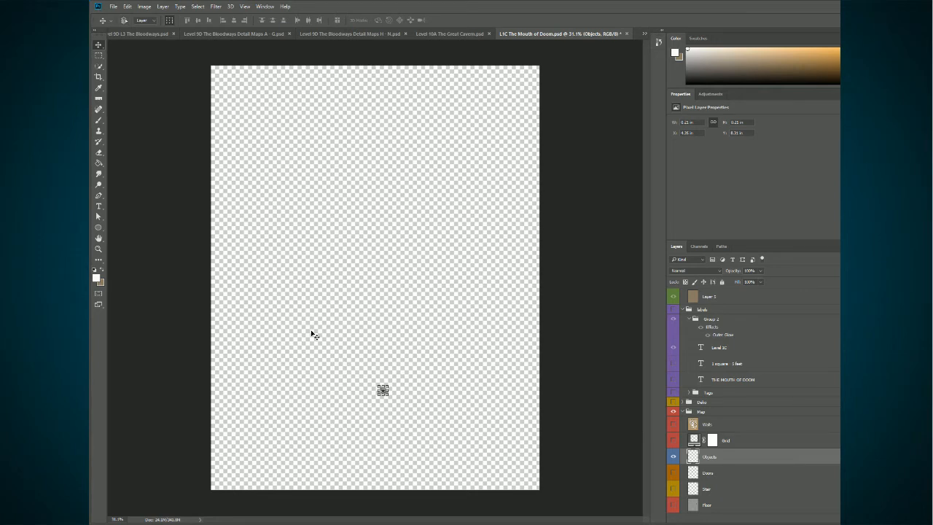
key("ctrl+v")
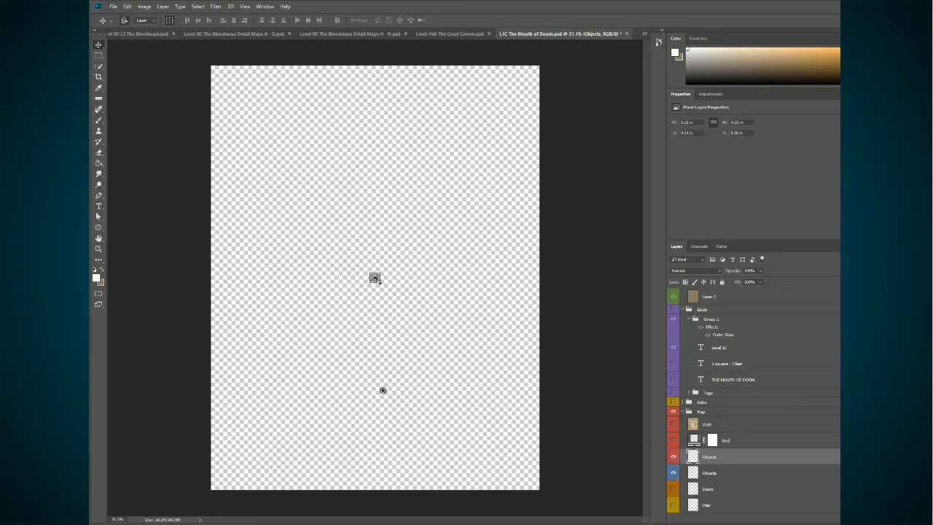
key("ctrl+t")
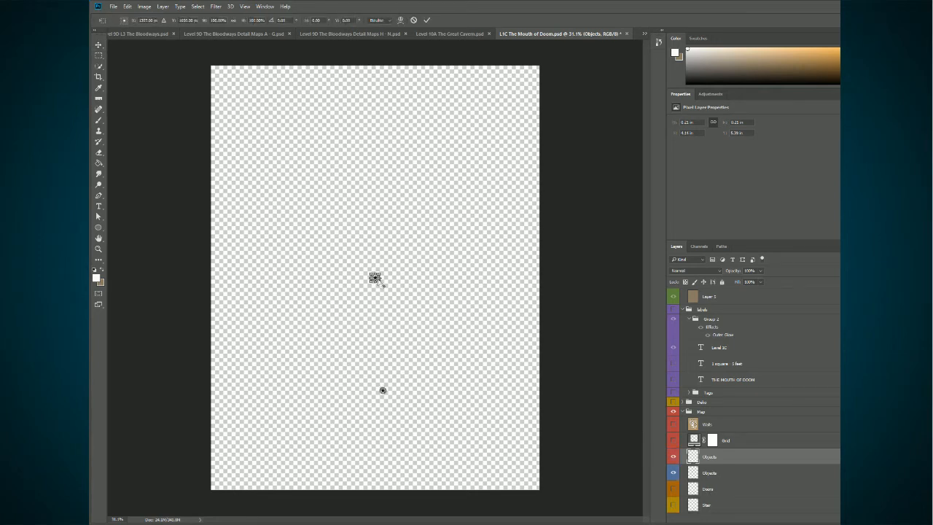
mouse_move(379, 313)
left_mouse_down()
mouse_move(381, 352)
mouse_move(375, 323)
left_mouse_up()
scroll(375, 270, "up", 3)
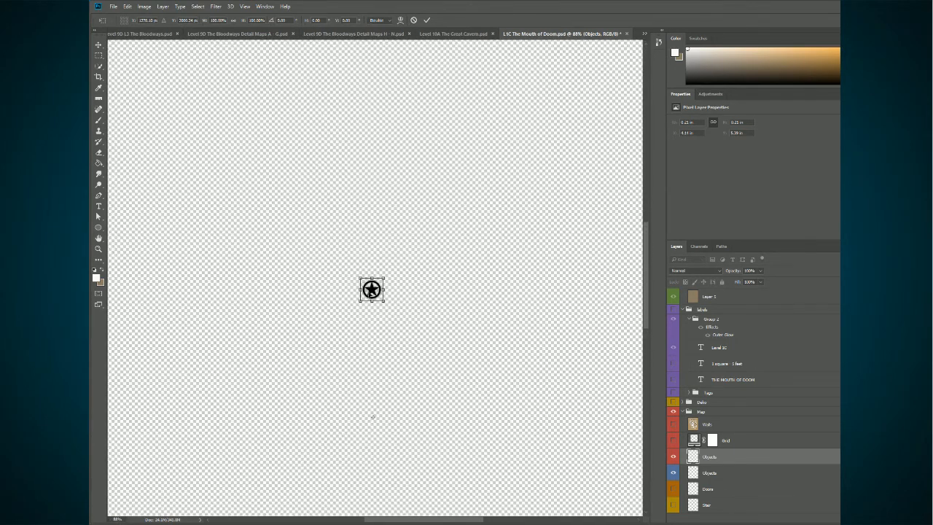
left_click_drag(371, 289, 406, 490)
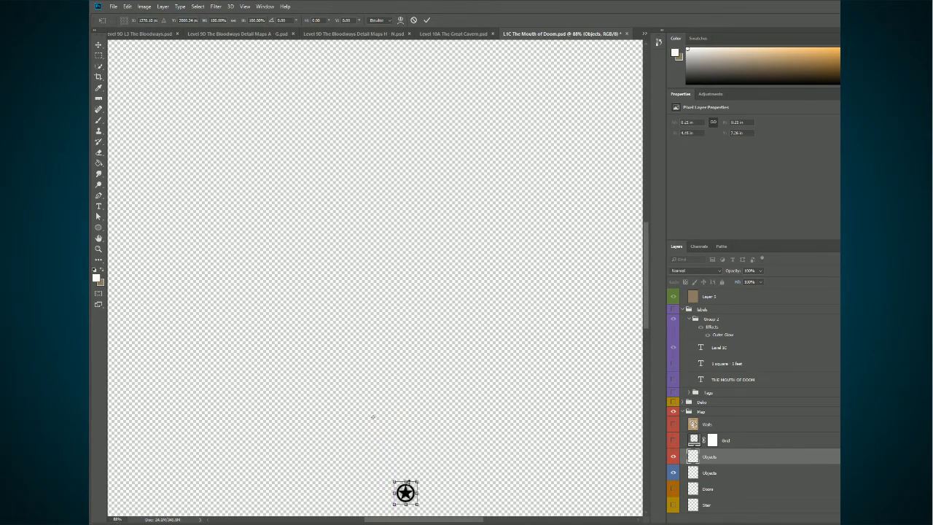
- Place the copied star a short distance above the original star and commit the transformation
scroll(407, 490, "down", 1)
scroll(407, 490, "down", 1)
left_click(646, 445)
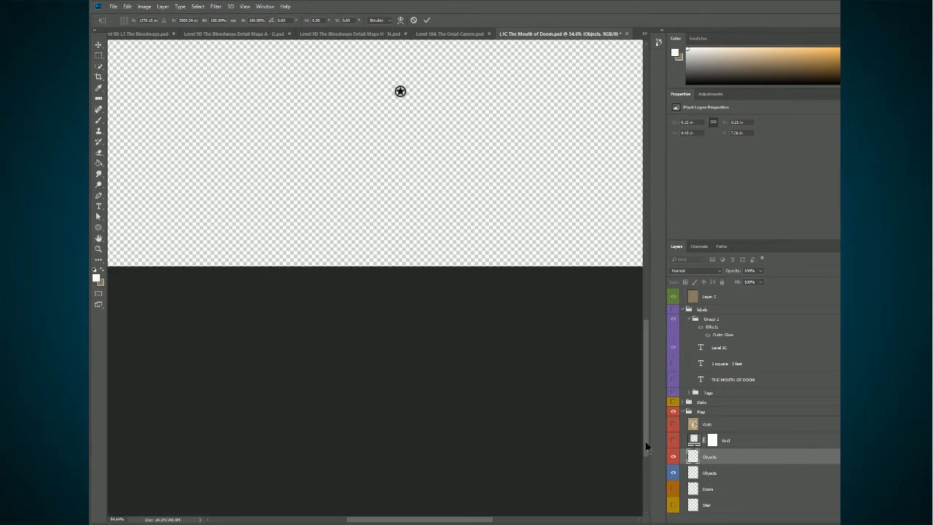
scroll(452, 194, "up", 1)
scroll(450, 194, "down", 1)
scroll(449, 193, "down", 1)
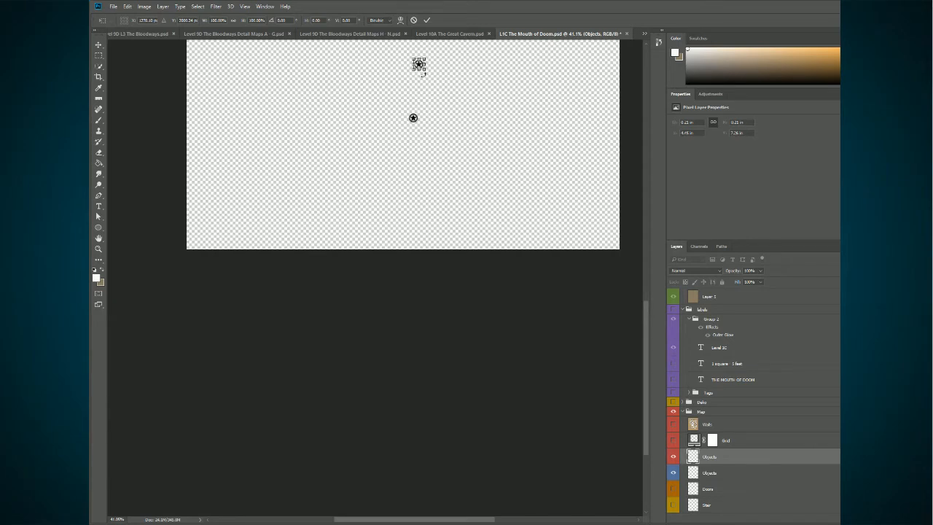
left_click_drag(419, 65, 424, 76)
key("Down")
key("Down")
key("Down")
scroll(675, 510, "down", 1)
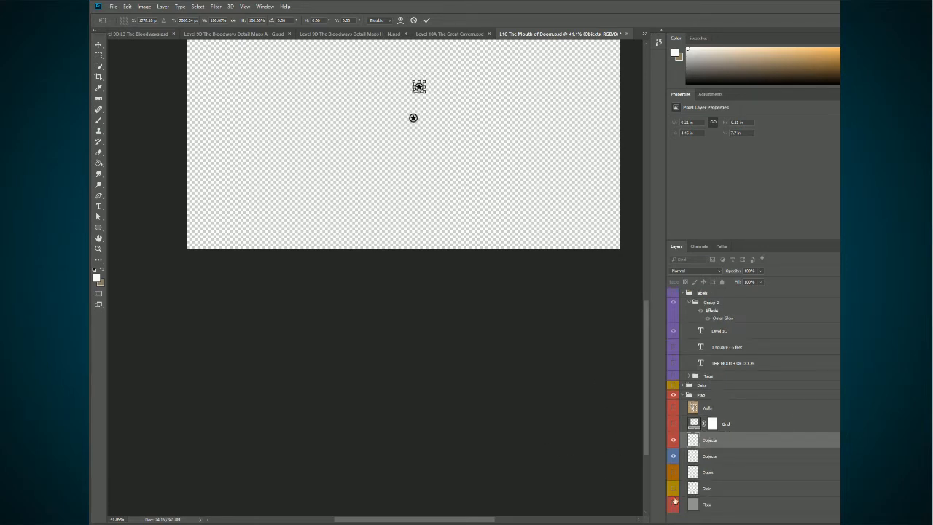
left_click(427, 19)
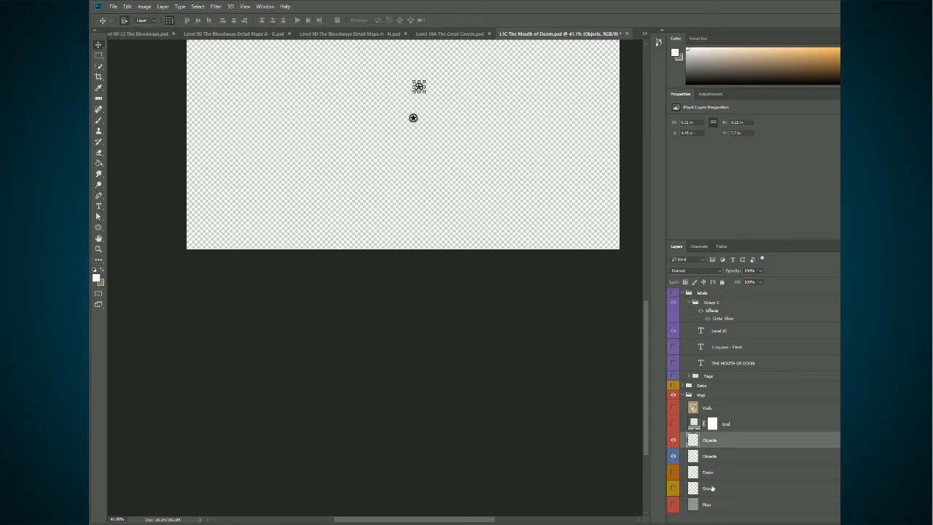
- Show the Floor, Stair, Doors, Grid and Walls layers again and bring the room with the two stars into view
left_click(673, 504)
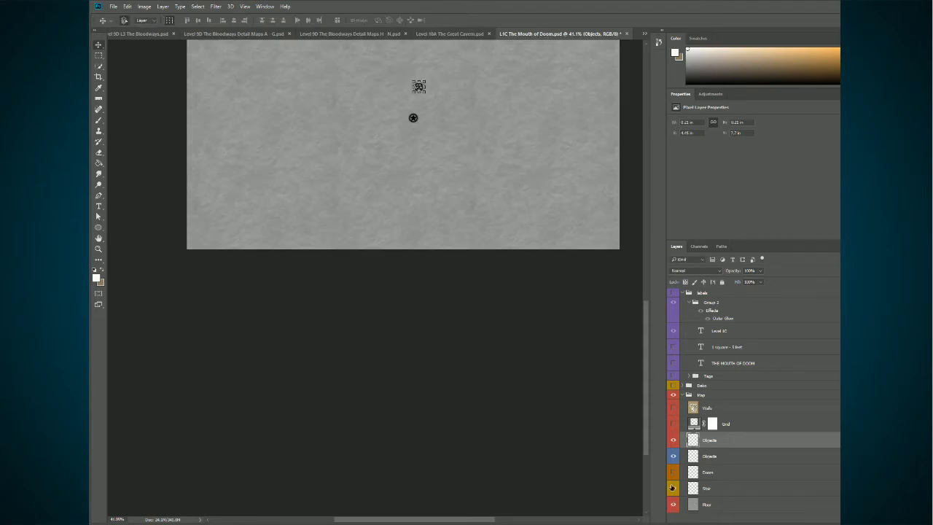
left_click(672, 488)
left_click(672, 472)
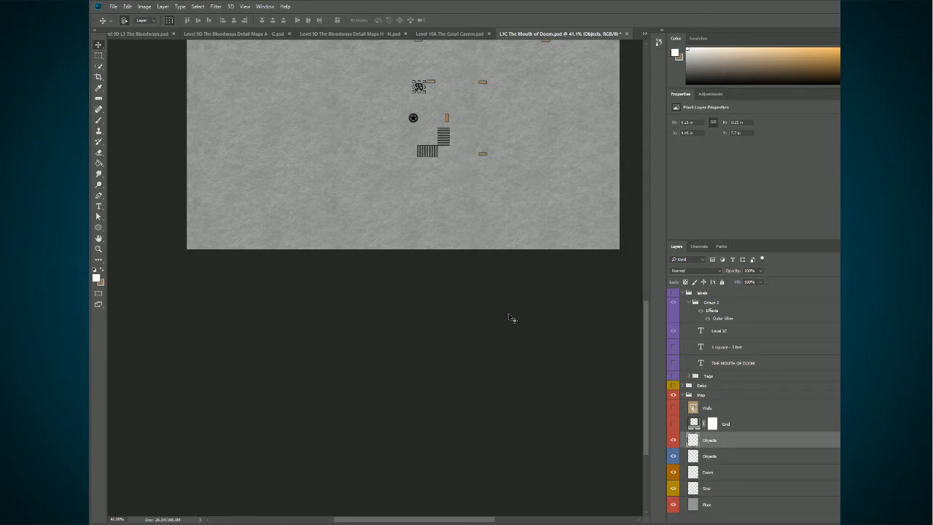
scroll(512, 318, "up", 1)
left_click(673, 407)
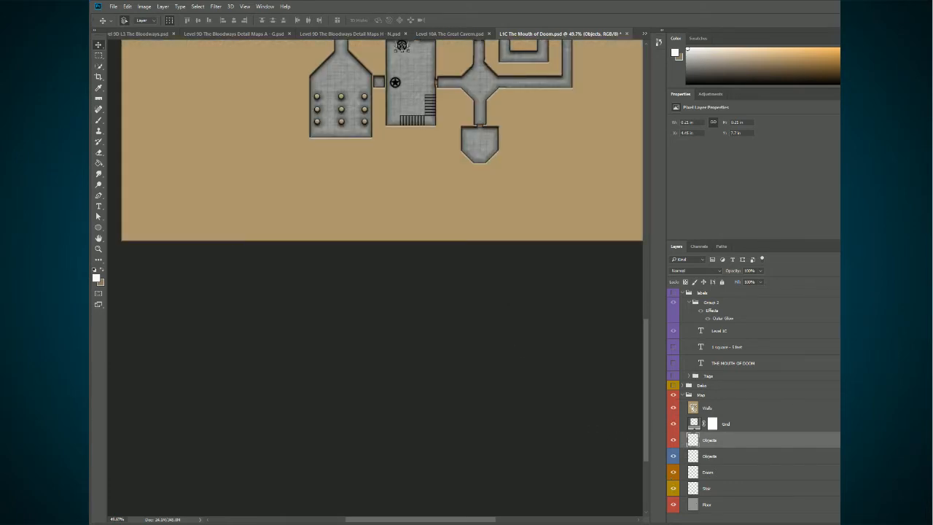
scroll(751, 401, "up", 1)
scroll(406, 119, "down", 1)
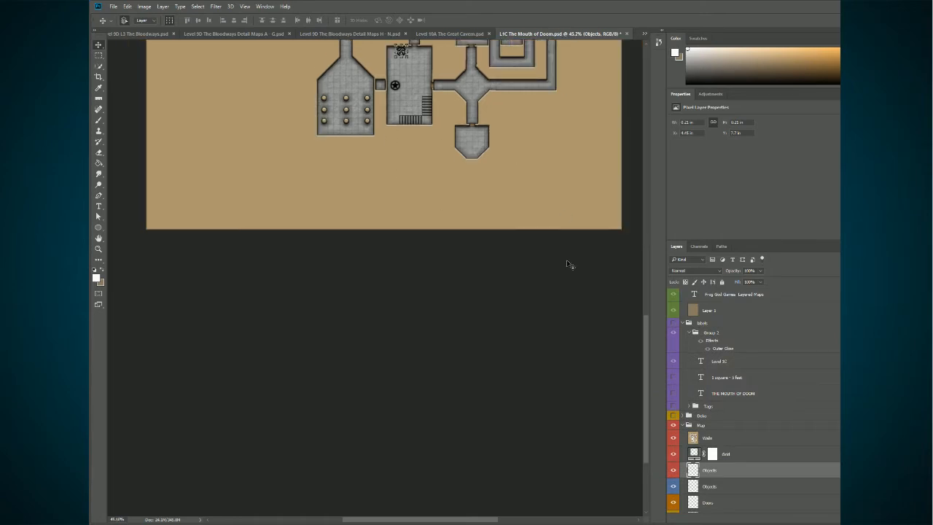
left_click_drag(646, 357, 640, 306)
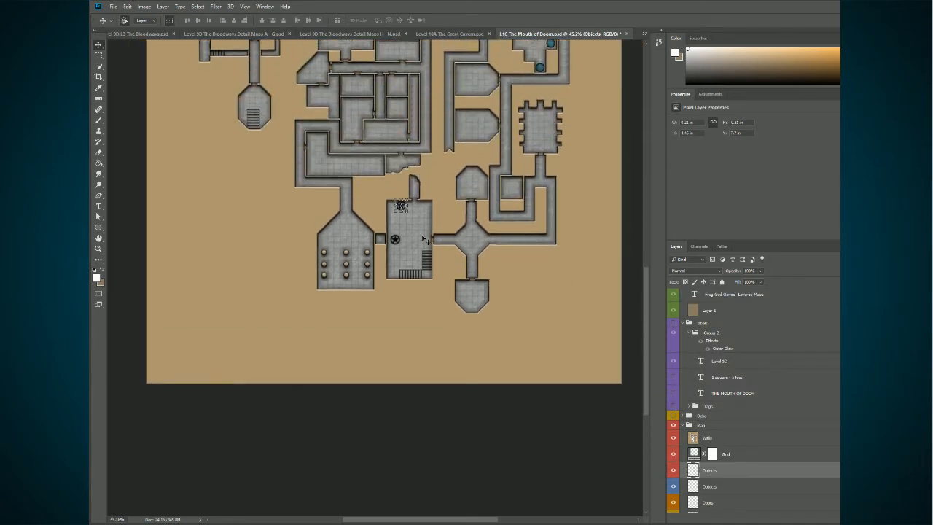
- Move the copied star into the centre of the crossroads east of its room and commit the transformation
key("shift+Down")
key("shift+Down")
key("shift+Down")
key("ctrl+t")
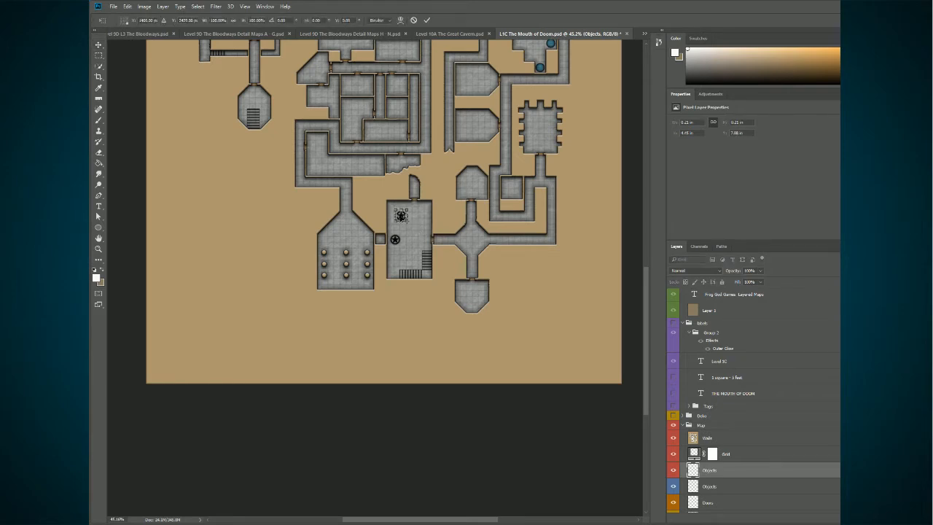
left_click_drag(406, 219, 472, 243)
scroll(677, 474, "down", 1)
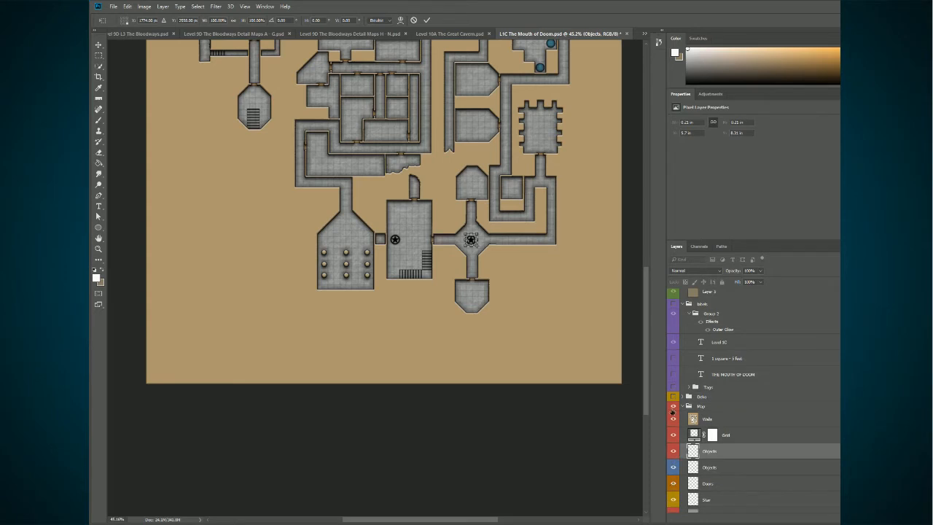
left_click(426, 19)
- Switch the whole Map group off and on to check the placed star, and deselect its layer
left_click(673, 406)
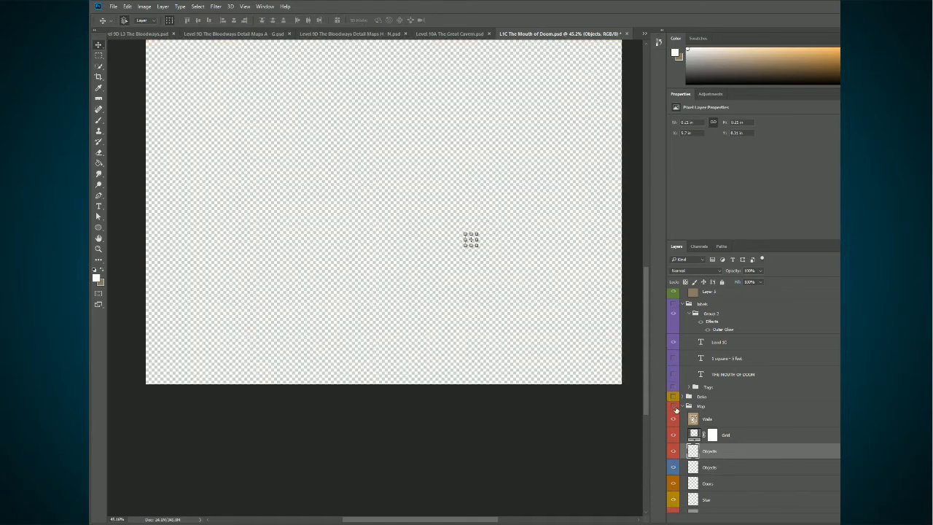
left_click(673, 485)
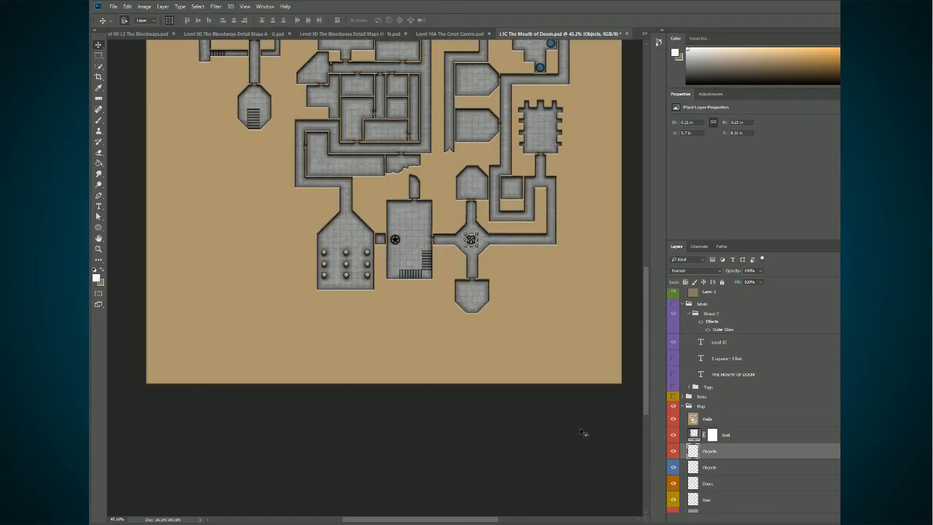
left_click(539, 435)
left_click(674, 406)
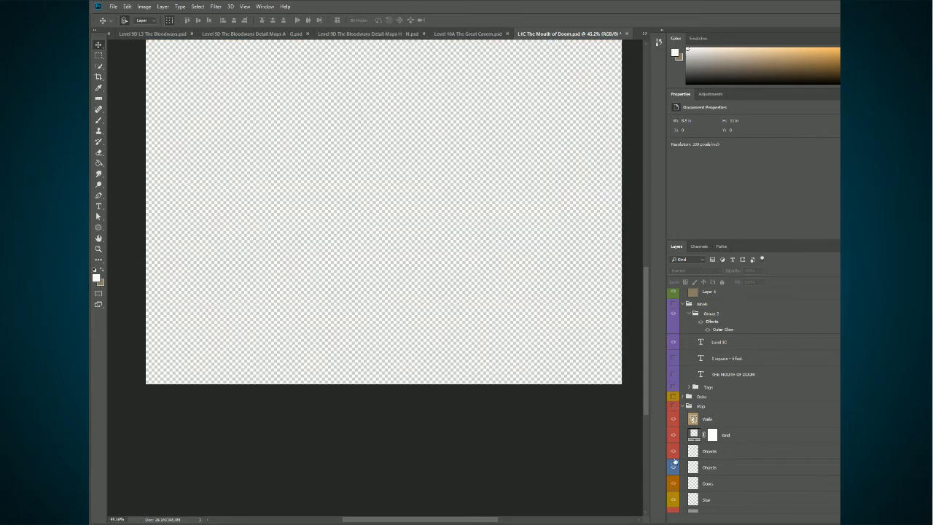
left_click(674, 421)
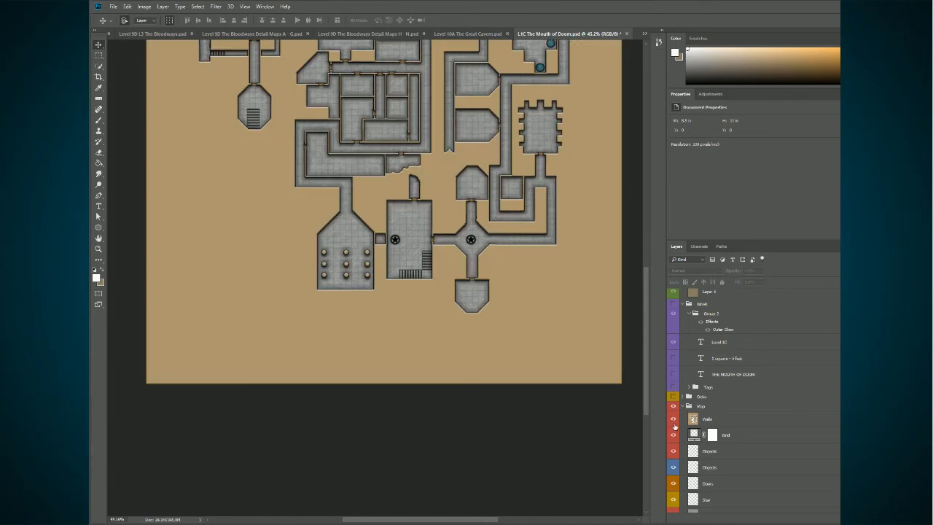
- Hide the Stair, both Objects, Grid, Walls and Floor layers to isolate the Doors layer
left_click(672, 499)
left_click(674, 469)
left_click(674, 452)
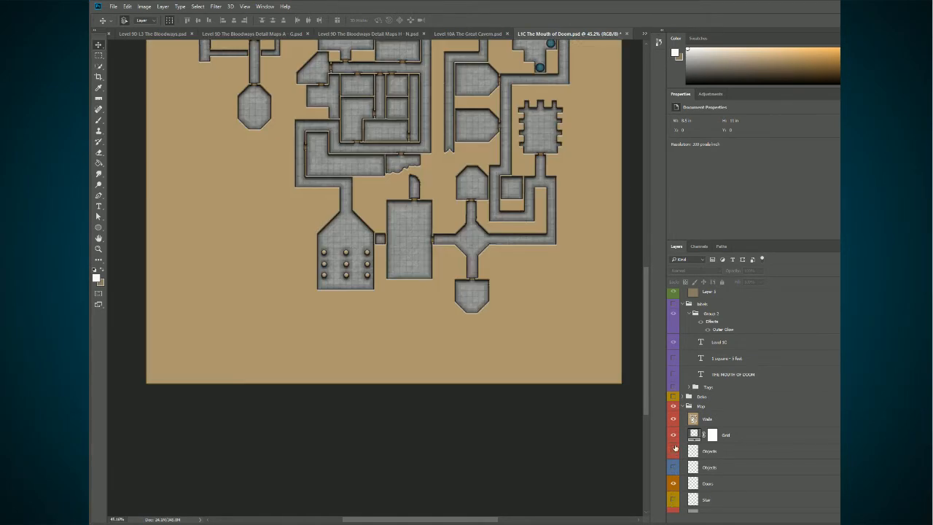
left_click(675, 438)
left_click(675, 423)
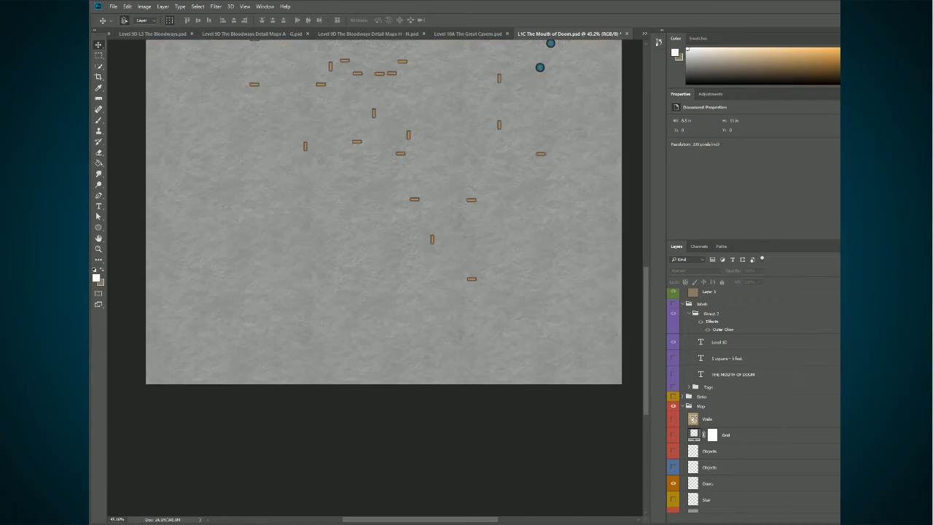
scroll(751, 401, "down", 1)
left_click(673, 504)
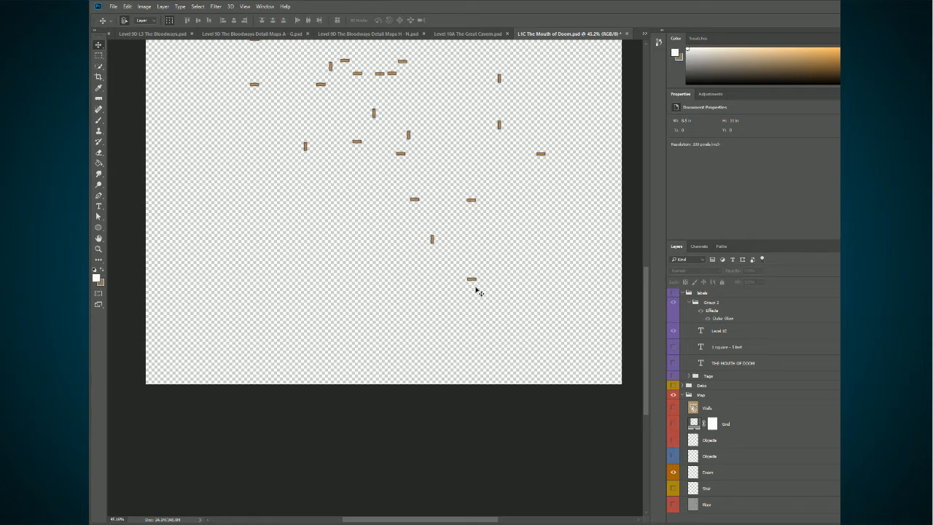
- Try shifting all doors together, show the Walls and Floor layers to compare their placement, and undo the shift
left_click_drag(474, 283, 502, 305)
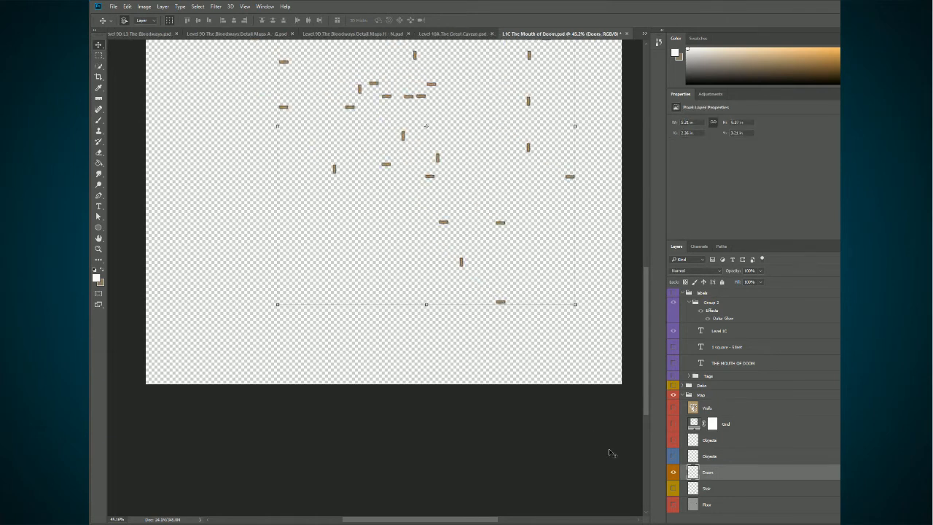
left_click(673, 408)
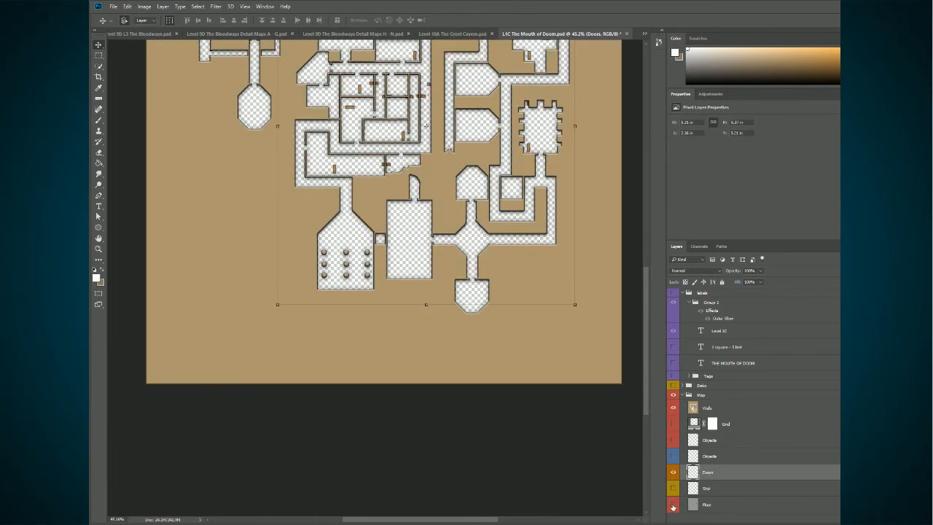
left_click(673, 504)
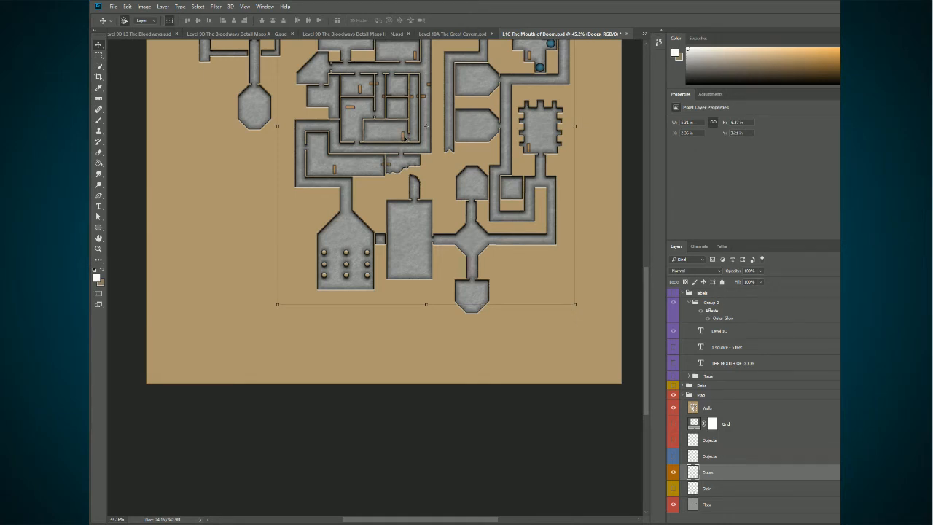
key("ctrl+z")
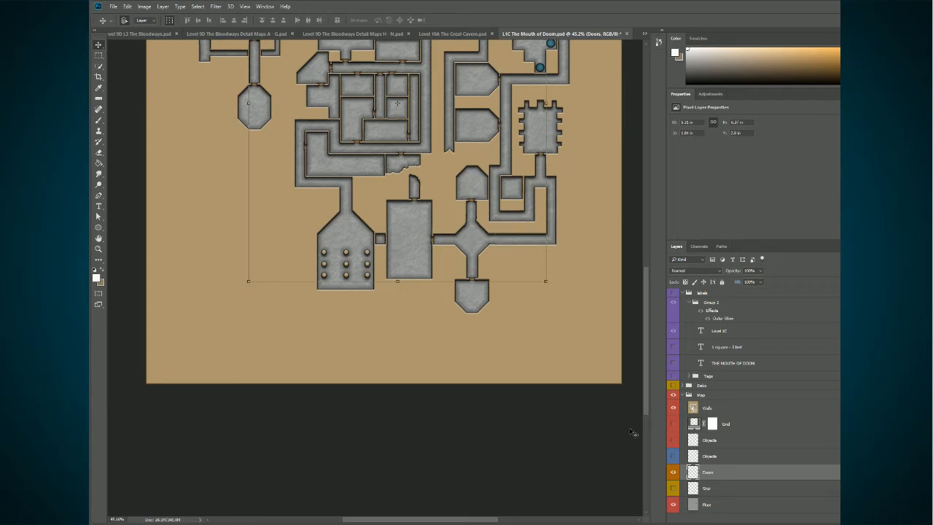
- Hide the Doors and Walls layers, show the Stair layer alone over the Floor to view it, and hide it again
left_click(673, 473)
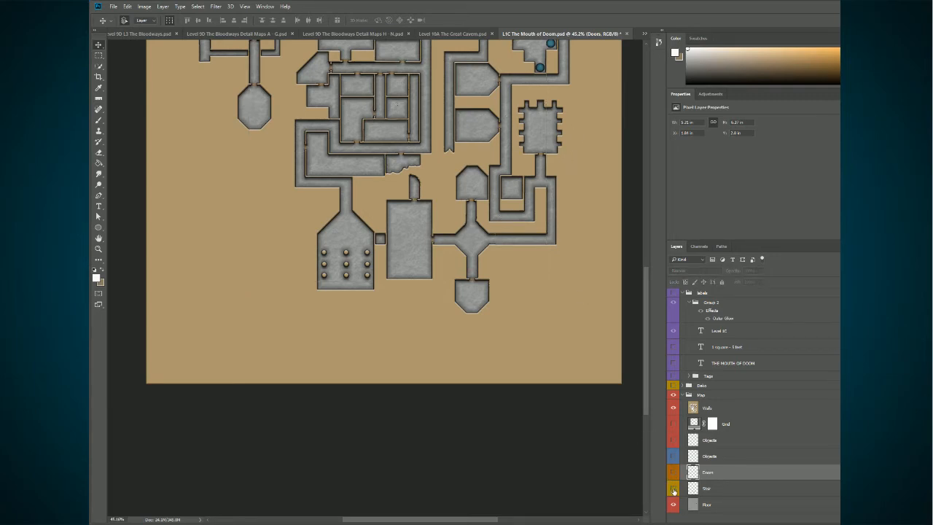
left_click(674, 489)
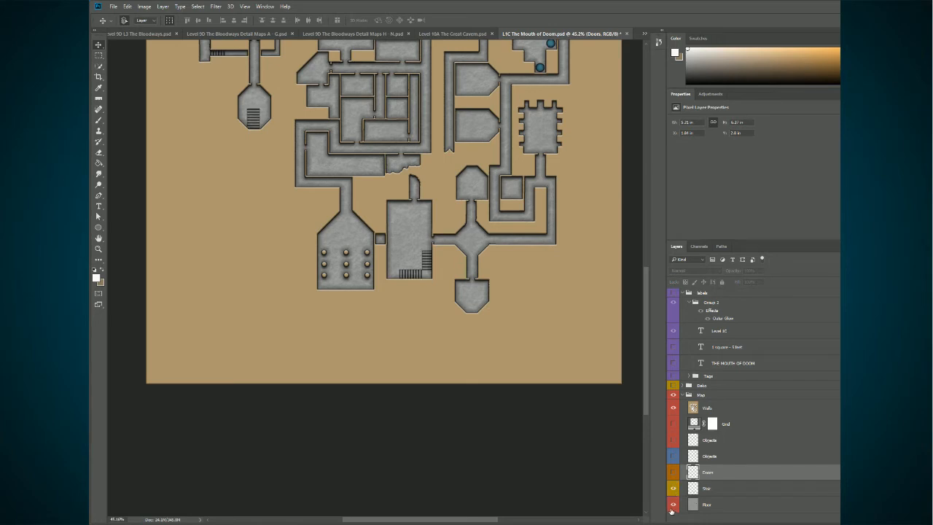
left_click(673, 505)
left_click(673, 505)
left_click(673, 409)
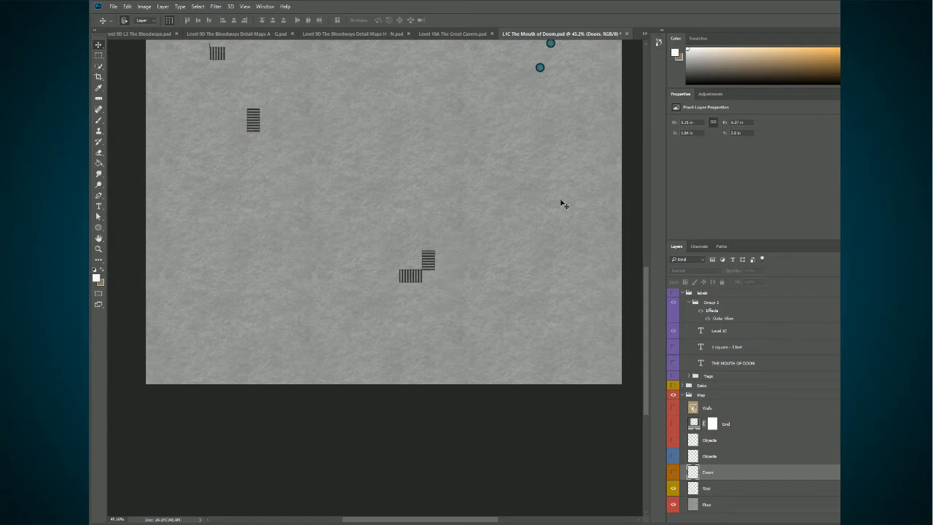
left_click_drag(644, 344, 654, 296)
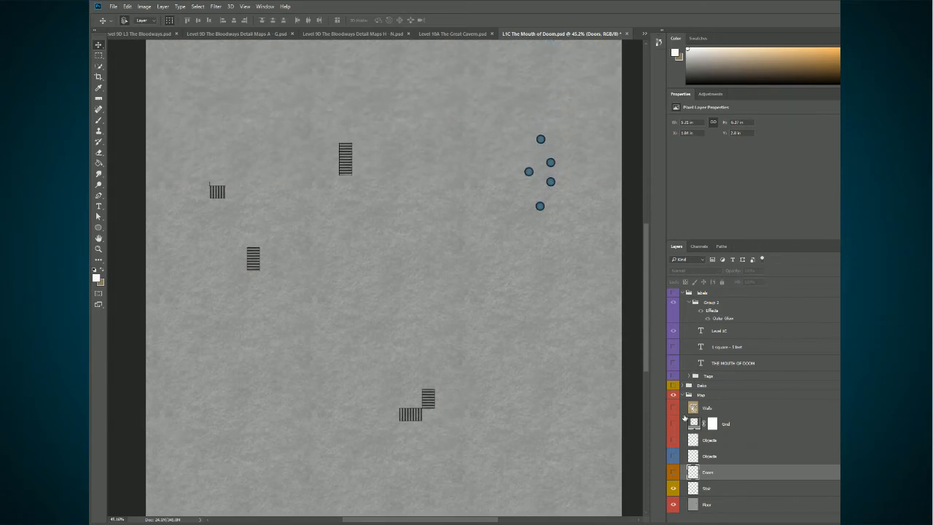
left_click(674, 488)
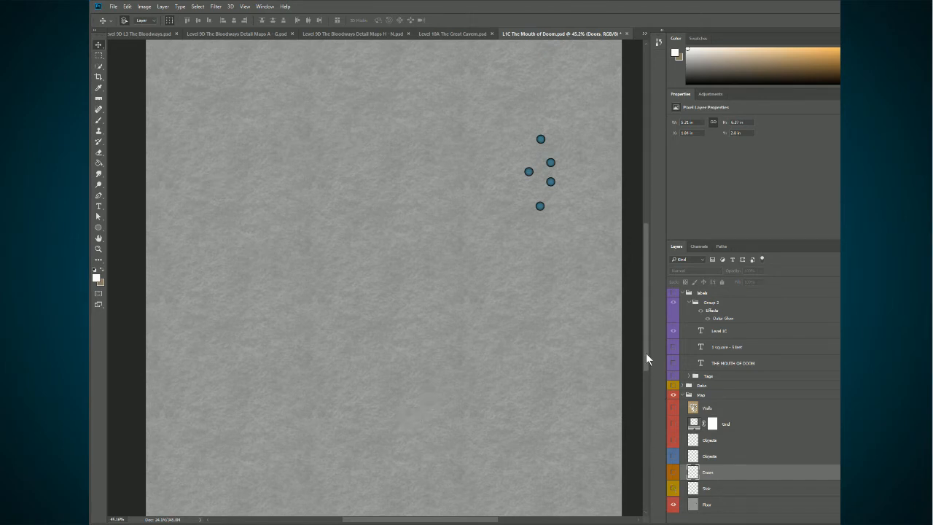
- Select the Floor layer and show the Stair, Doors, both Objects, Walls and Grid layers again
left_click_drag(646, 352, 652, 327)
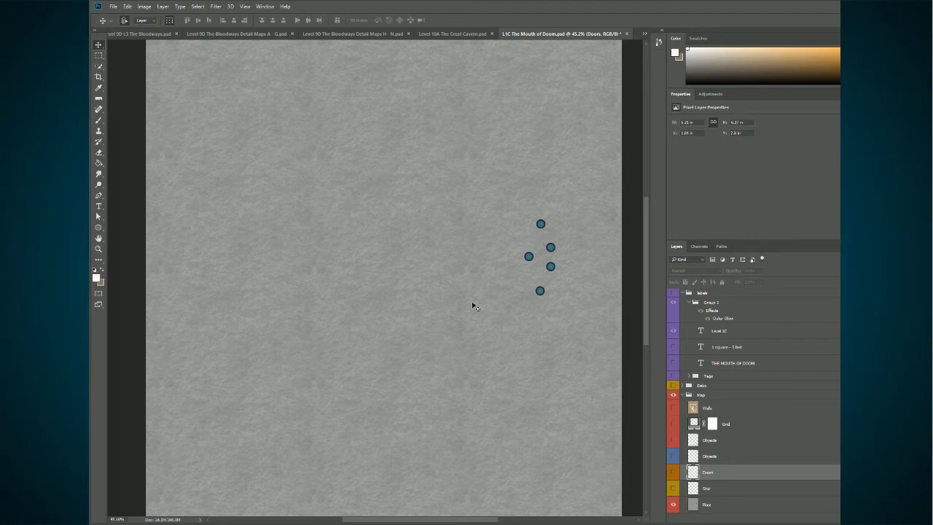
left_click(718, 506)
left_click(673, 487)
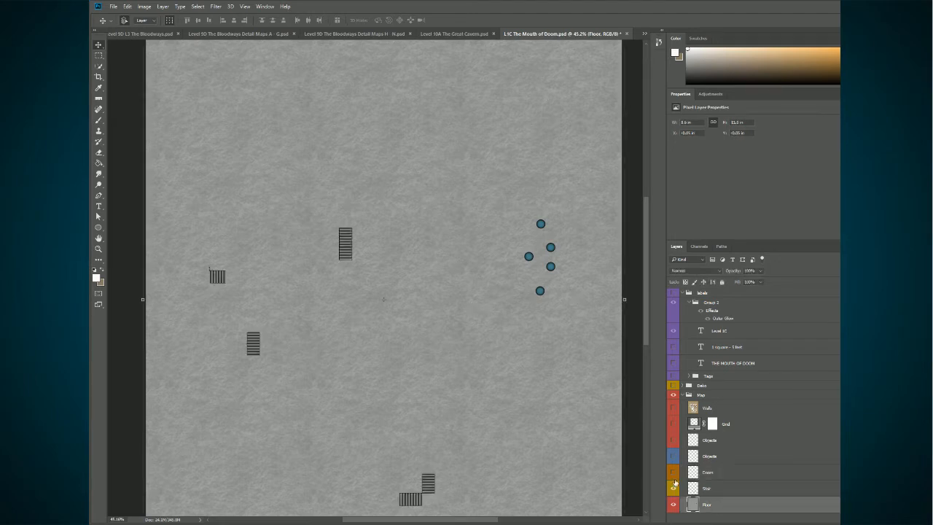
left_click(674, 472)
left_click(674, 456)
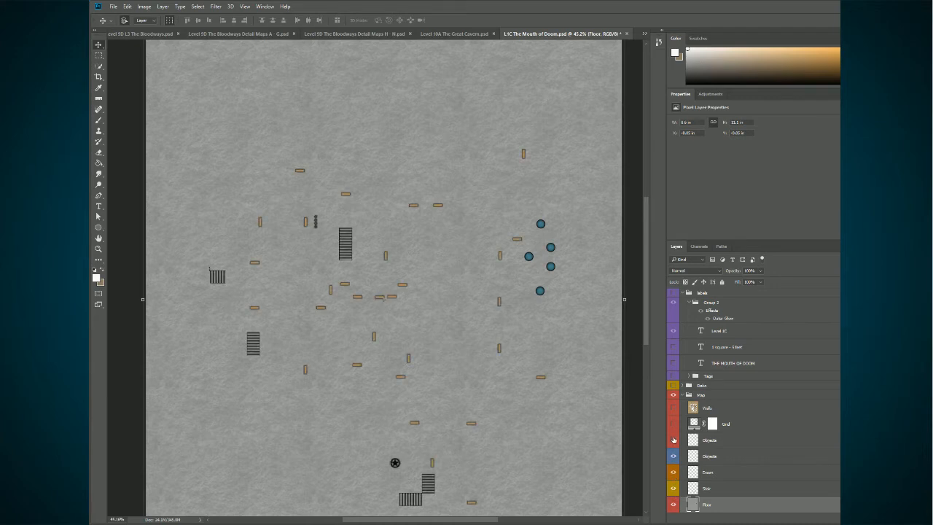
left_click(673, 440)
left_click(674, 409)
left_click(674, 426)
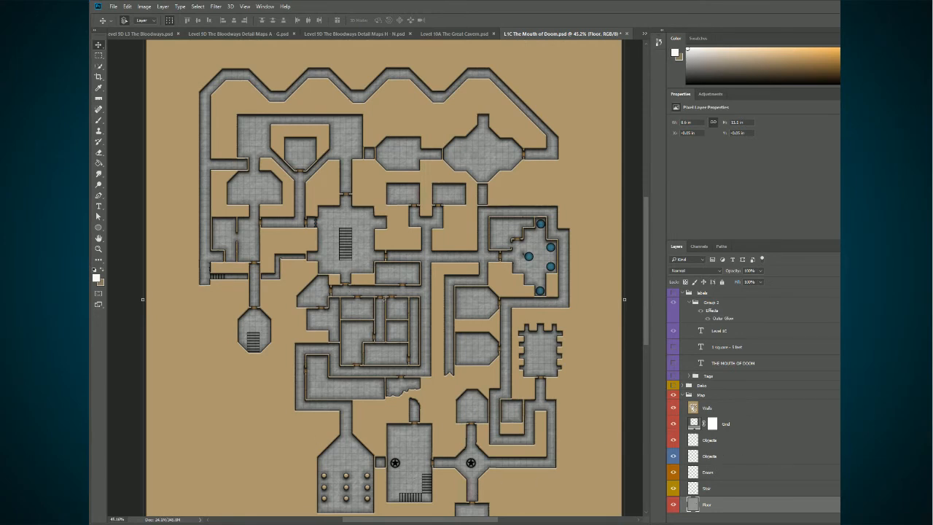
- Expand the Tags group inside the labels group and make it visible on the map
scroll(693, 423, "up", 2)
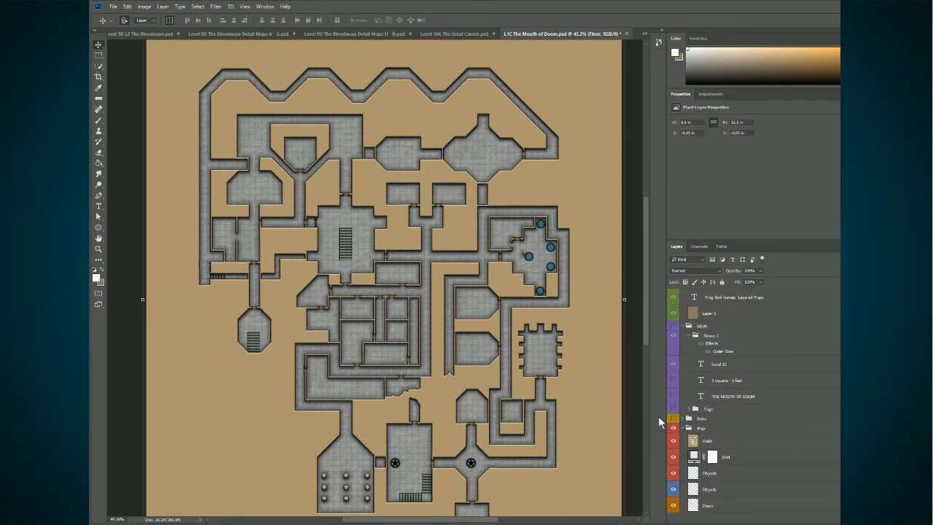
left_click(689, 409)
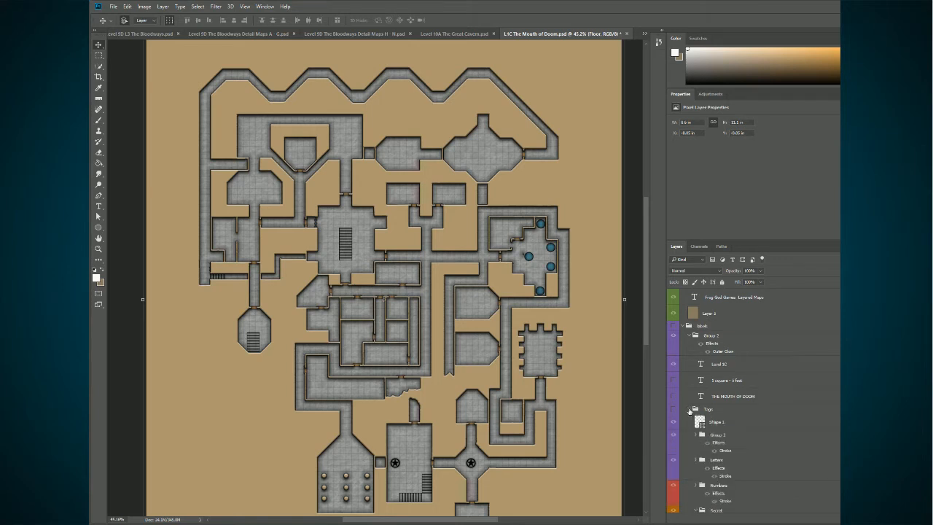
left_click(674, 410)
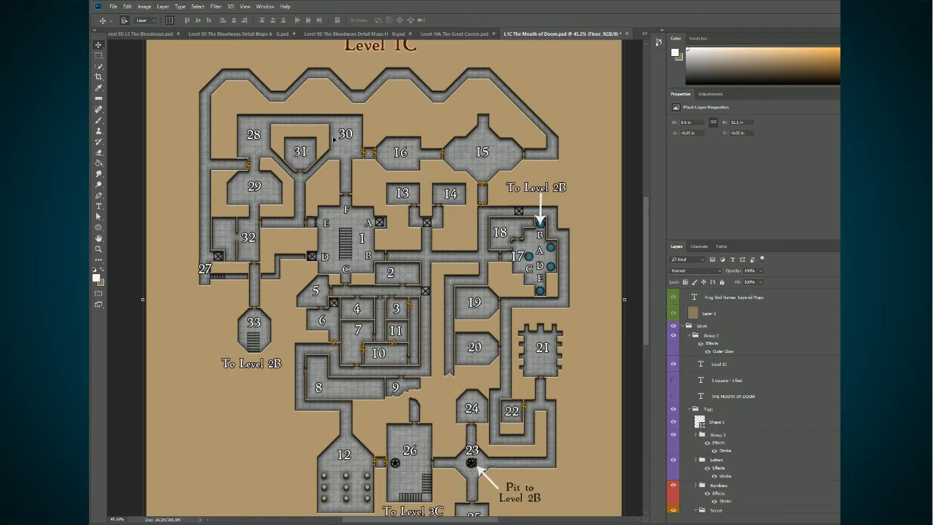
- Expand the subgroup of level-connection labels inside Tags and select each To Level 2B label in turn
left_click(697, 435)
scroll(758, 442, "down", 1)
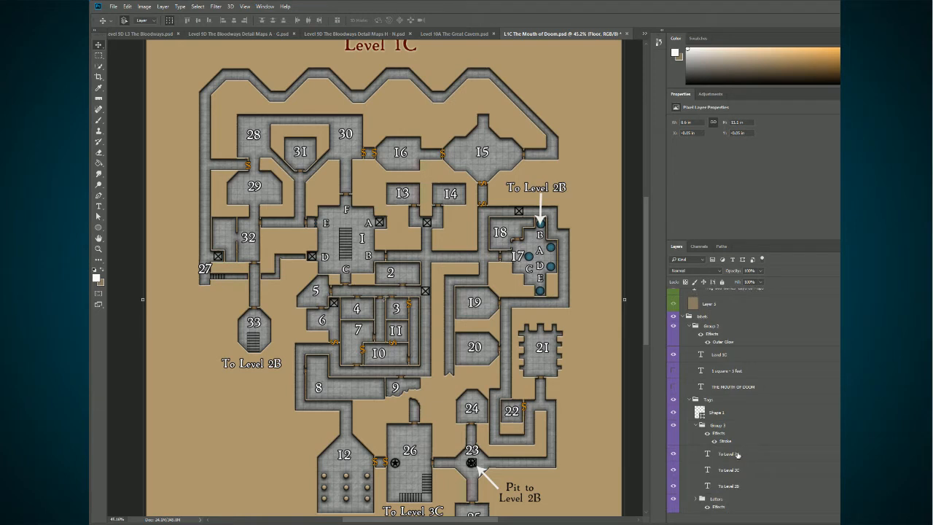
left_click(729, 453)
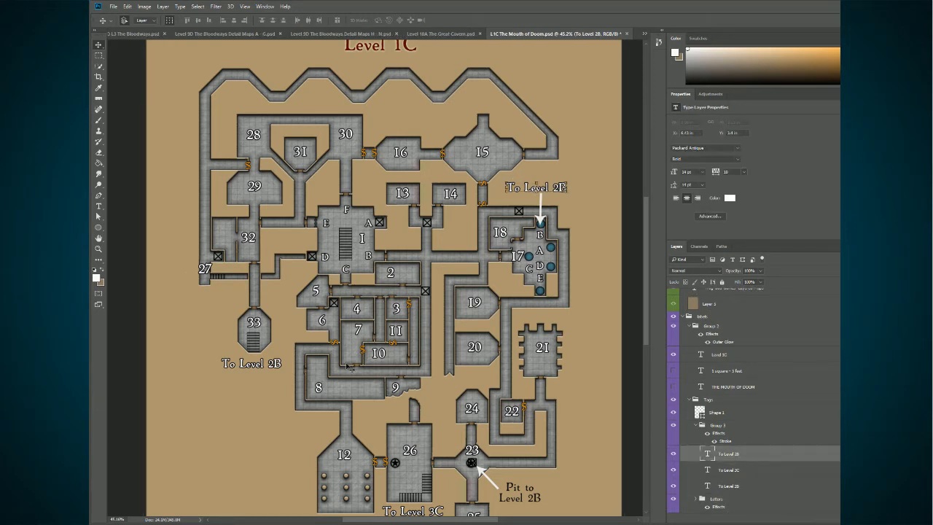
left_click(268, 368)
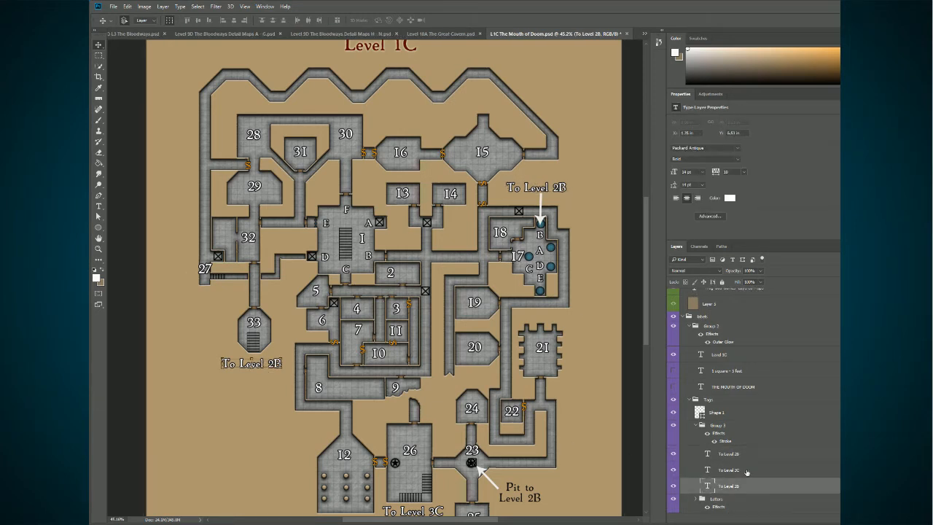
- Hide the two To Level 2B labels and the To Level 3C label, toggle the Shape 1 arrow, and show all three labels again
left_click(673, 487)
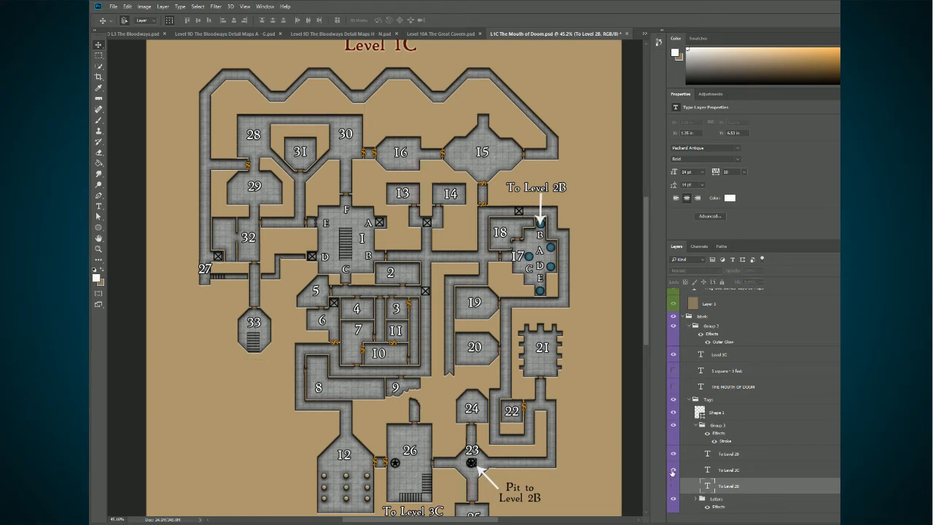
left_click(673, 469)
left_click(673, 454)
scroll(736, 460, "down", 1)
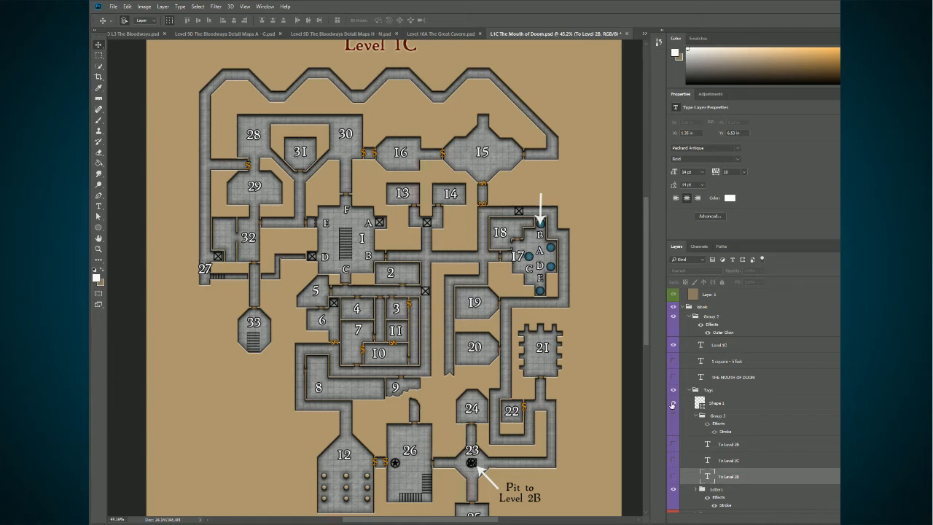
left_click(672, 406)
left_click(673, 403)
left_click_drag(673, 446, 674, 476)
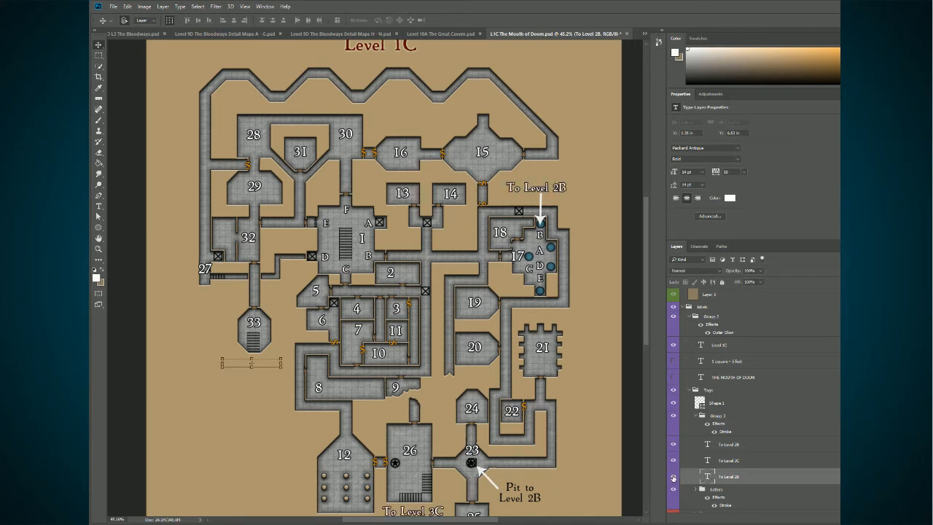
left_click(674, 476)
- Expand the Letters group and select the F letter label in room 1 on the map
scroll(699, 452, "down", 2)
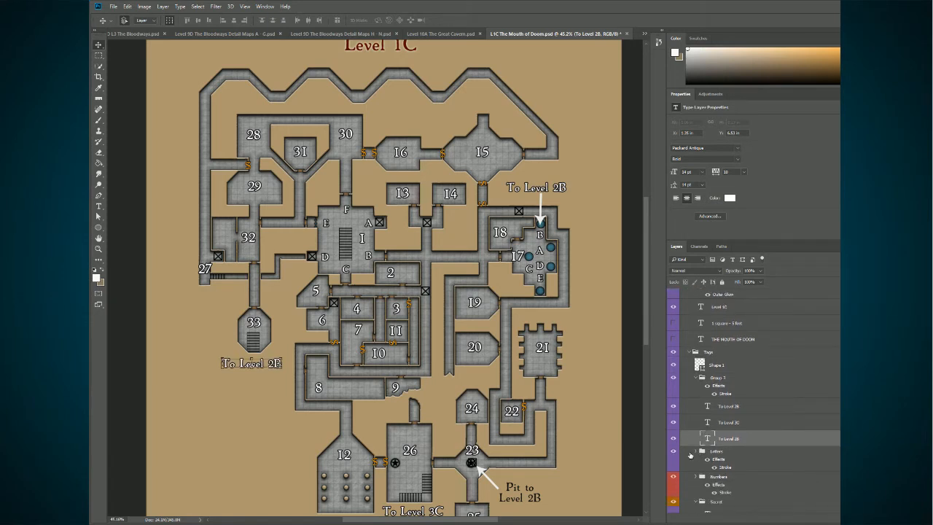
scroll(699, 452, "down", 1)
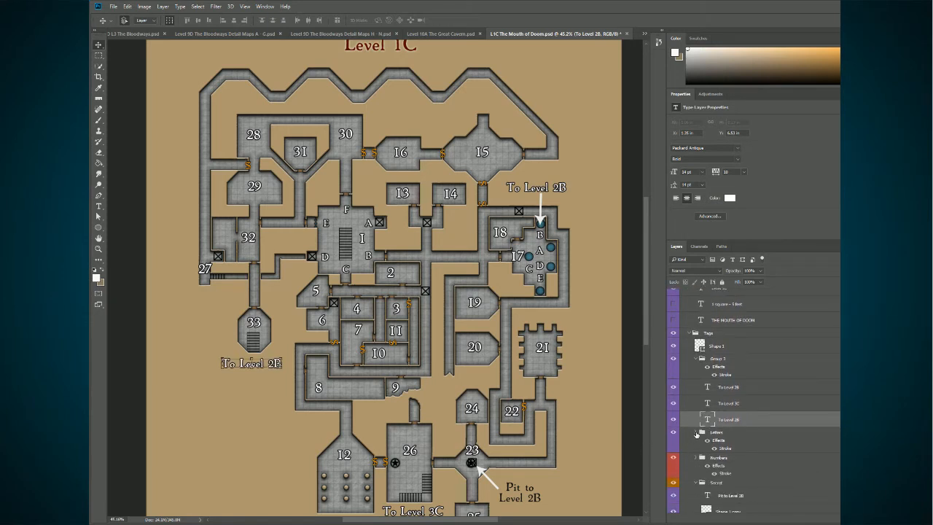
left_click(695, 432)
scroll(739, 457, "down", 1)
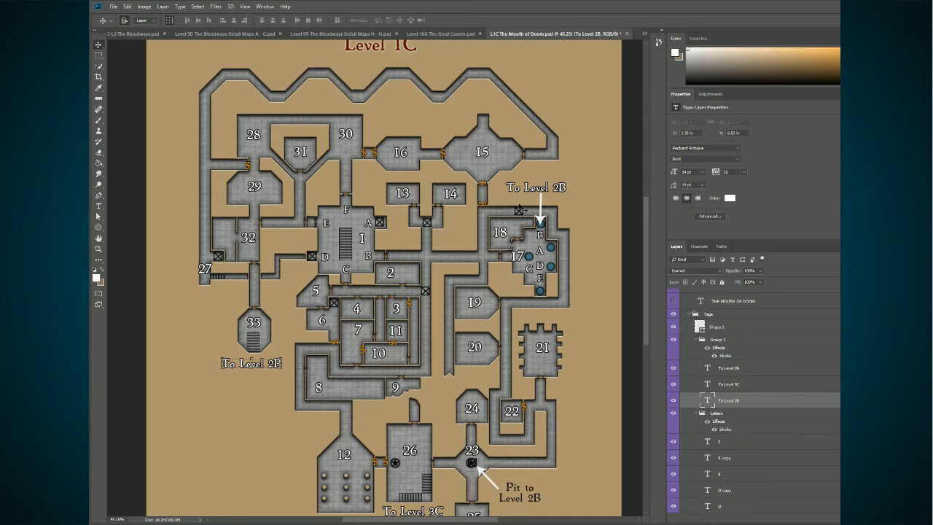
left_click(771, 449)
scroll(347, 209, "up", 3)
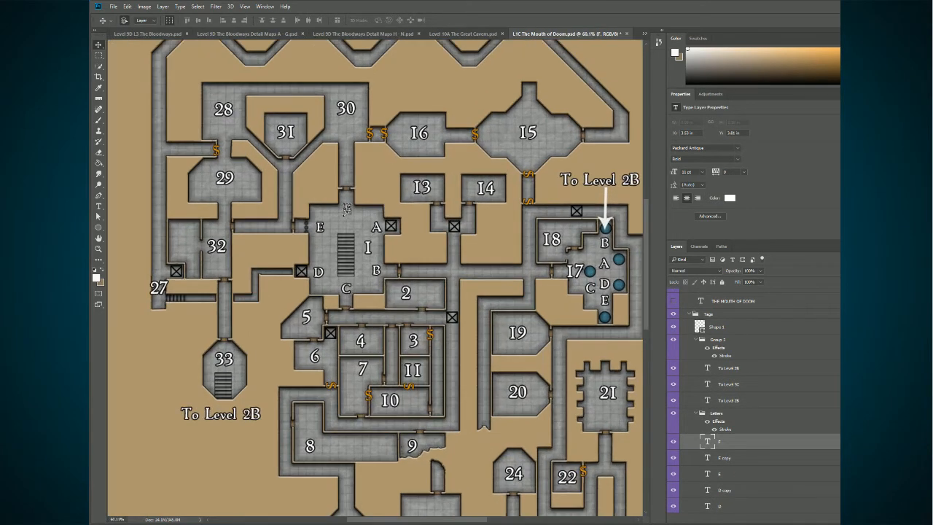
scroll(346, 210, "up", 4)
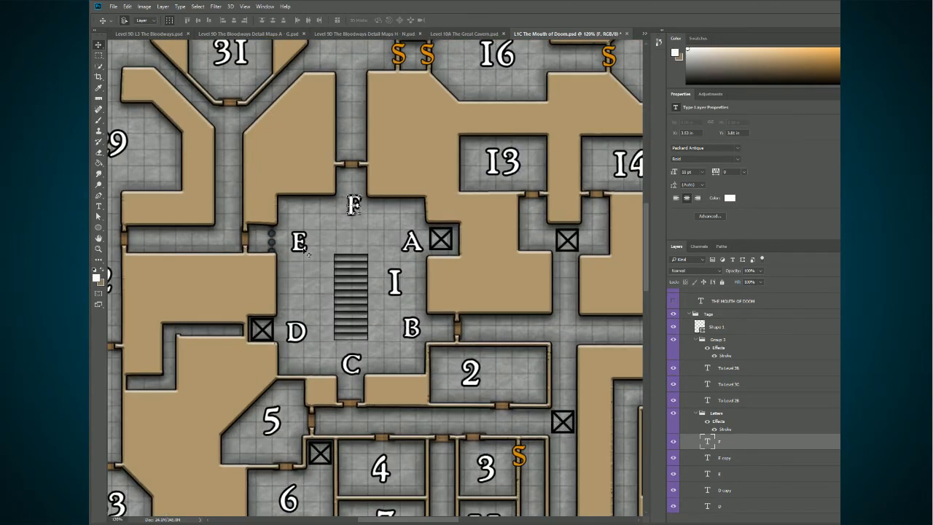
- Select the E letter label in room 1 on the map to locate its layer in the Letters group
left_click(303, 254)
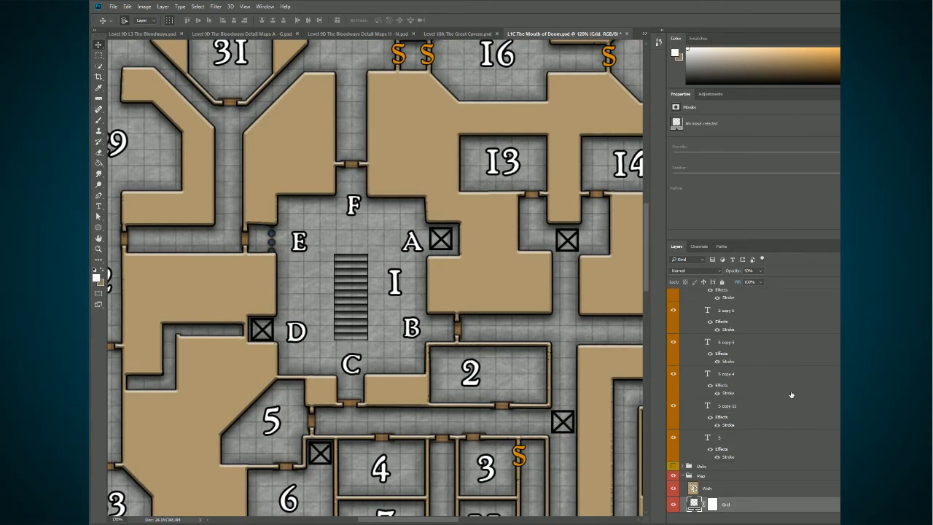
scroll(790, 391, "up", 1)
scroll(766, 379, "down", 1)
scroll(763, 378, "up", 9)
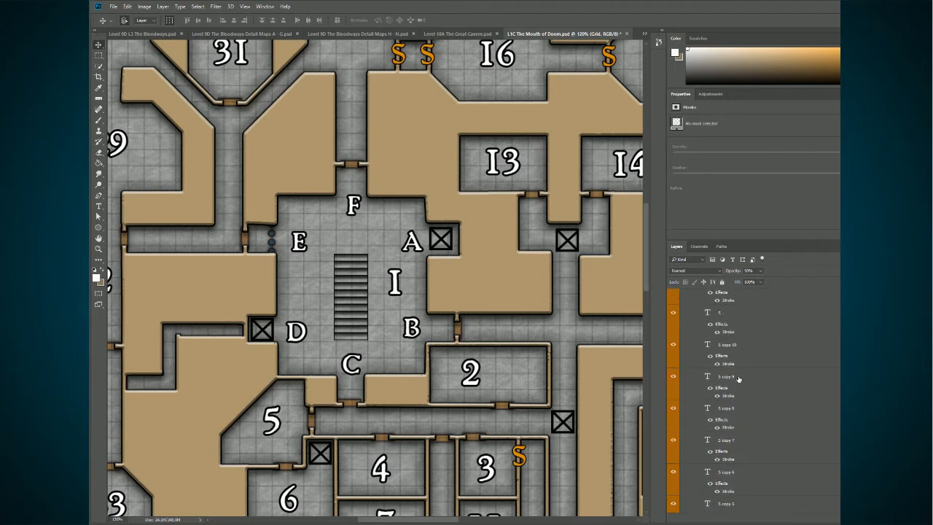
scroll(739, 378, "up", 10)
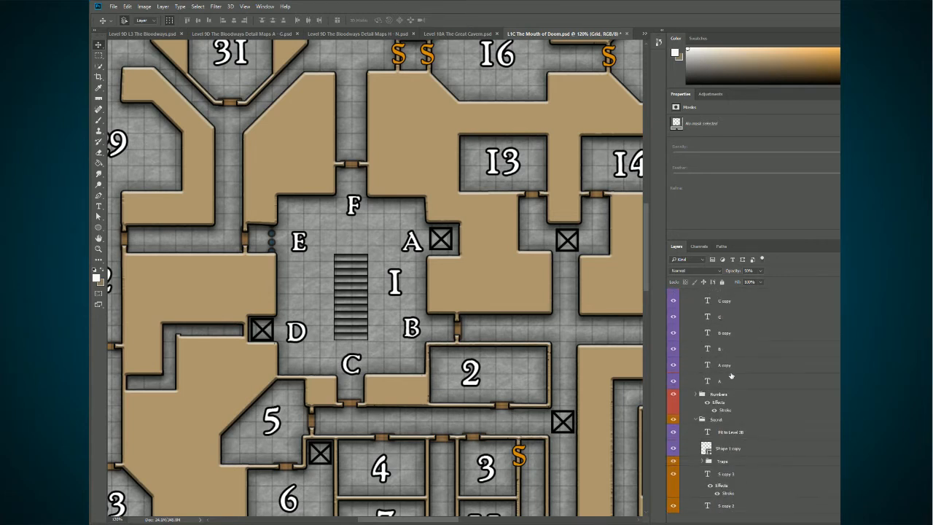
scroll(730, 376, "up", 14)
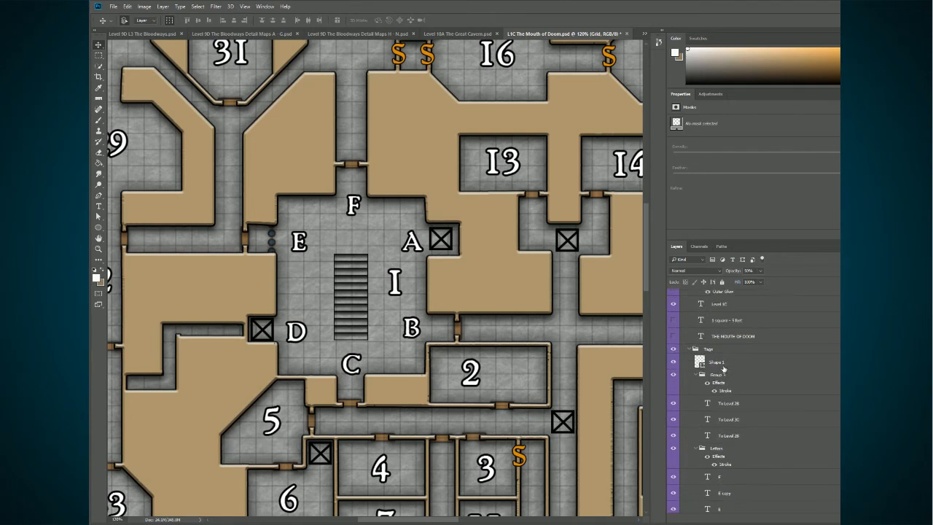
scroll(723, 369, "up", 5)
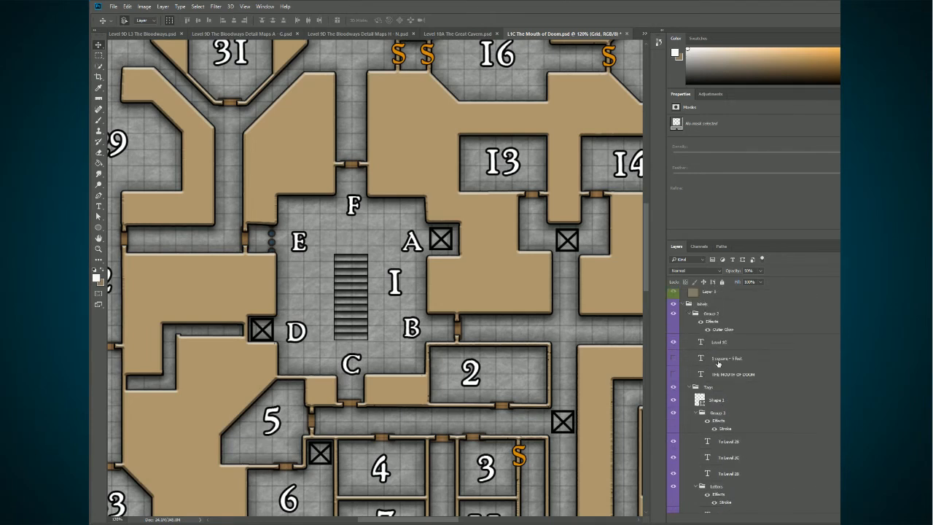
left_click(296, 245)
key("ctrl+j")
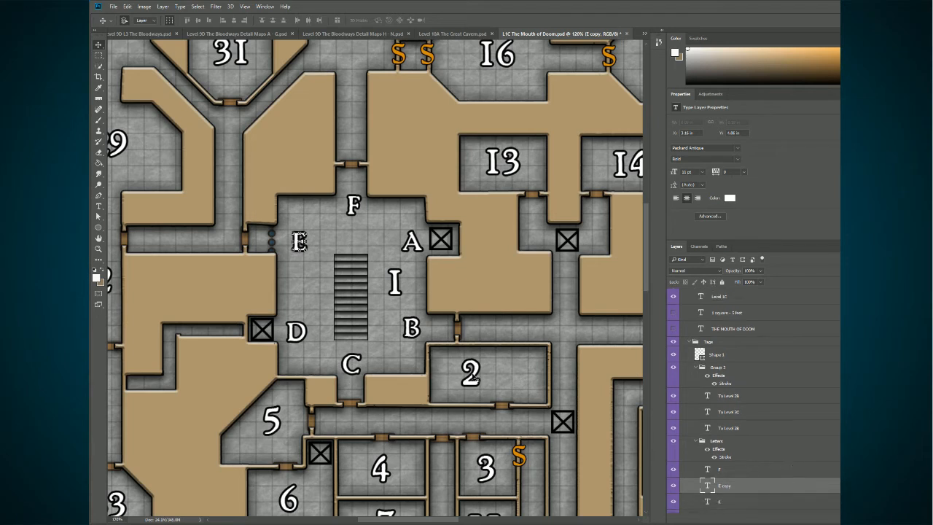
- Select the room number 2 label to locate its layer, and collapse the Numbers and Letters groups
left_click(476, 377)
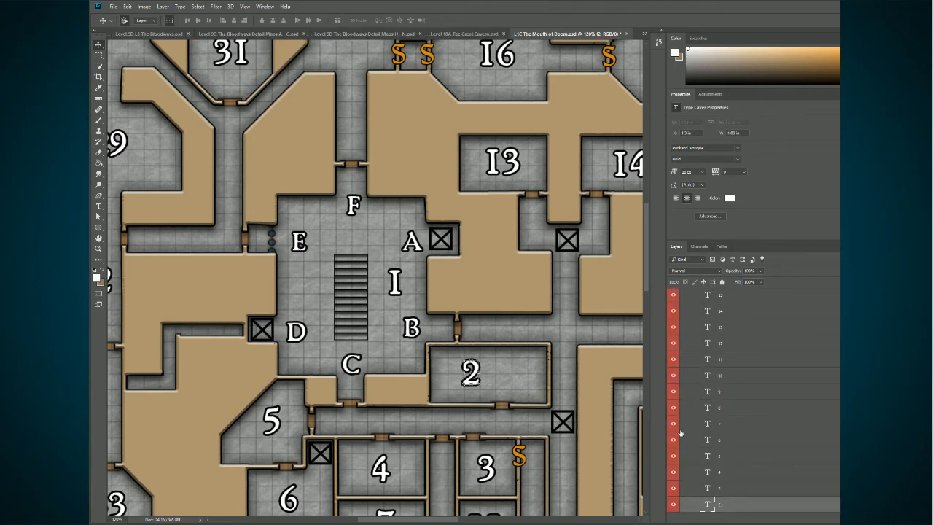
scroll(751, 401, "up", 6)
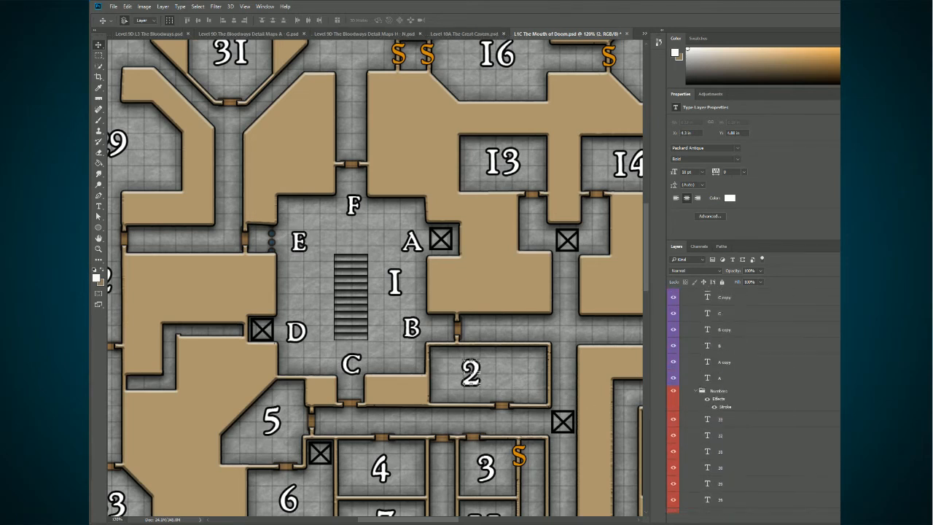
left_click(698, 411)
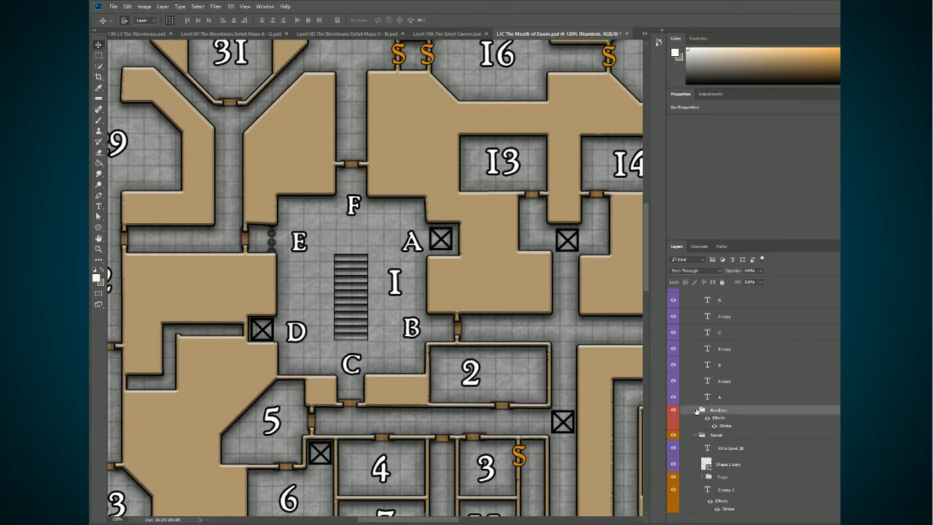
scroll(704, 448, "up", 5)
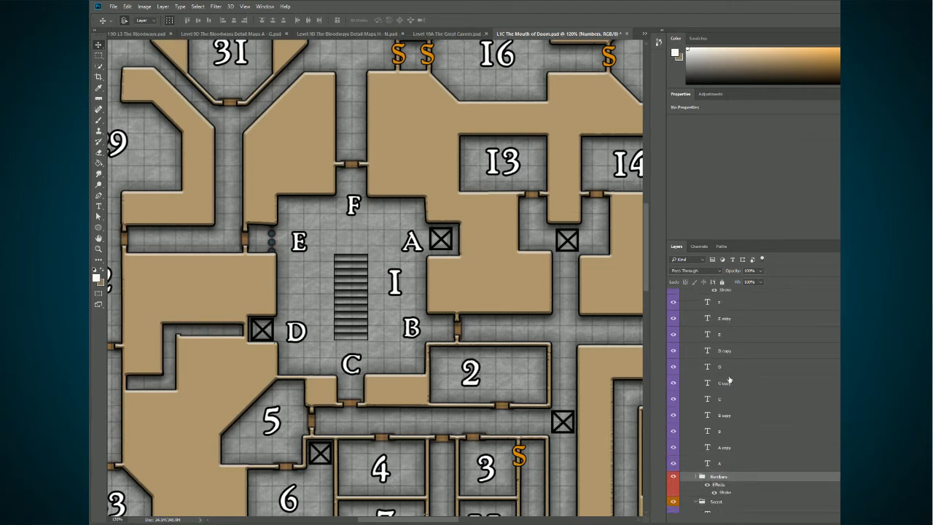
left_click(698, 350)
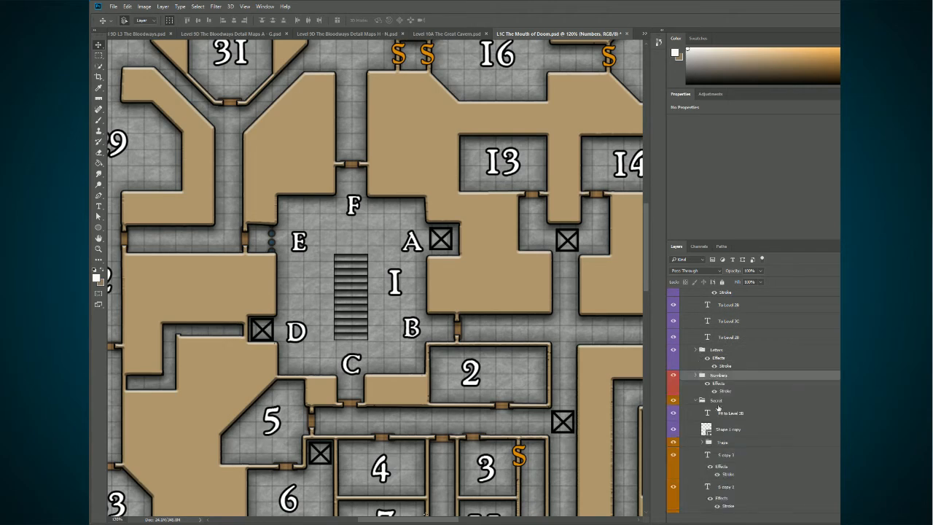
- Select the Secret group and switch it off and on to compare the map without and with its secret door and trap markers
left_click(718, 403)
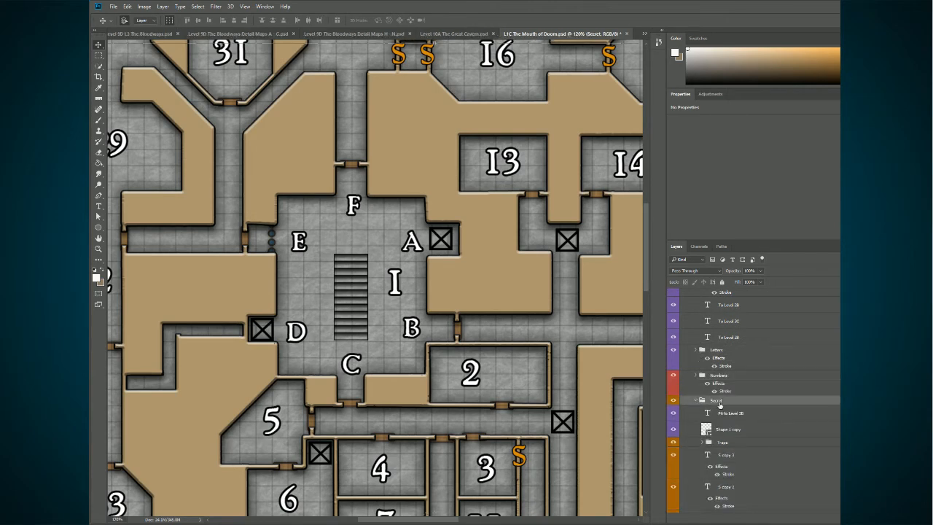
scroll(564, 415, "down", 3)
scroll(565, 415, "down", 1)
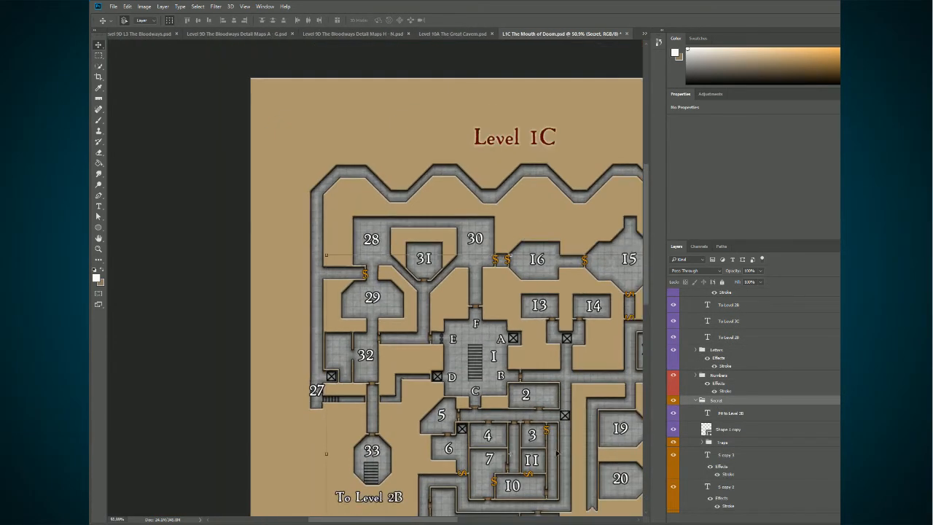
left_click_drag(441, 521, 481, 520)
scroll(500, 473, "down", 5)
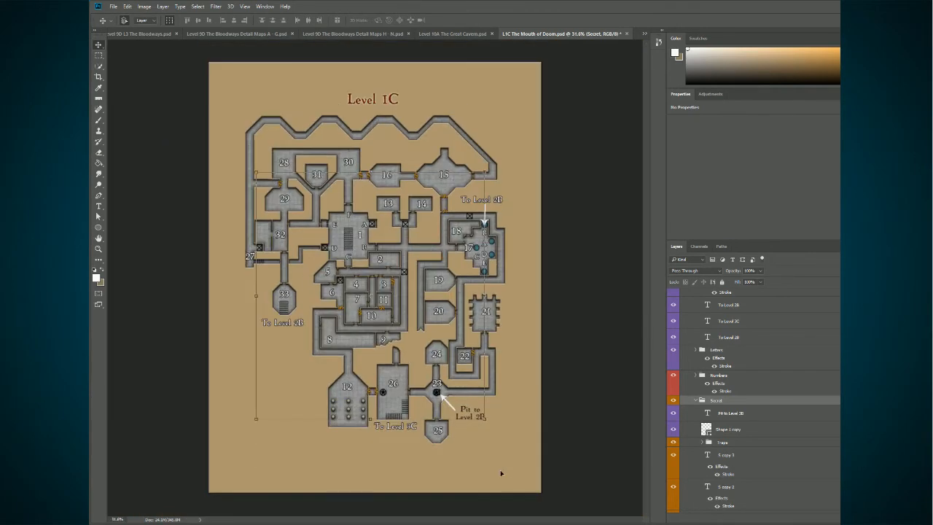
left_click(673, 402)
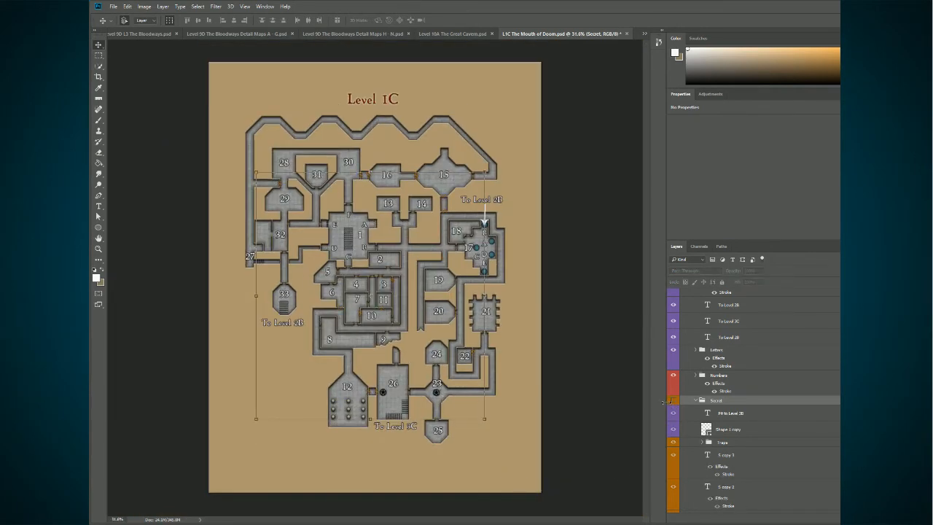
scroll(405, 343, "up", 7)
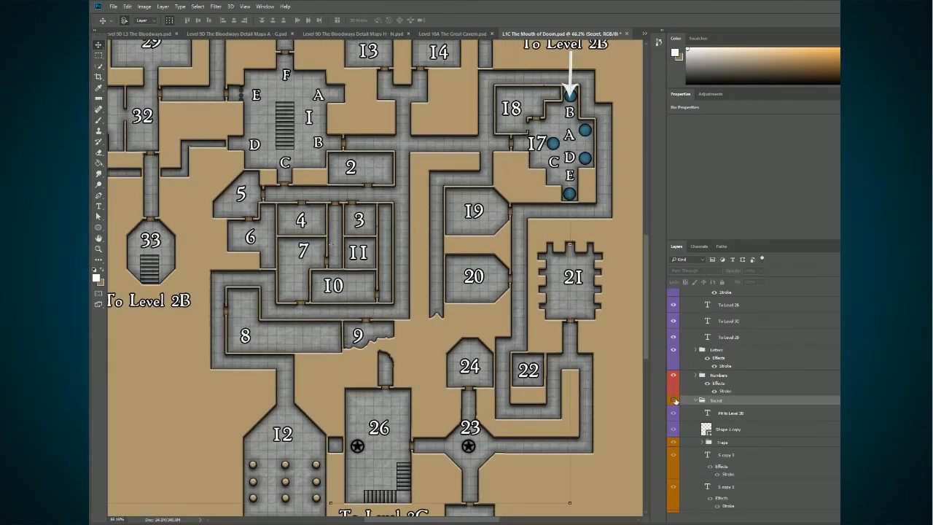
left_click(673, 401)
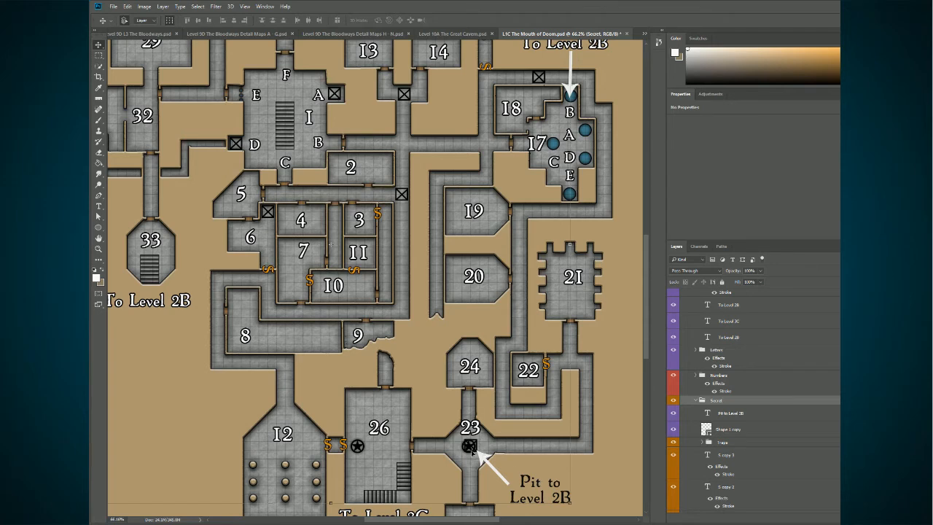
- Select the secret door marker beside room 3 on the map to locate its text layer in the Secret group
left_click(472, 452)
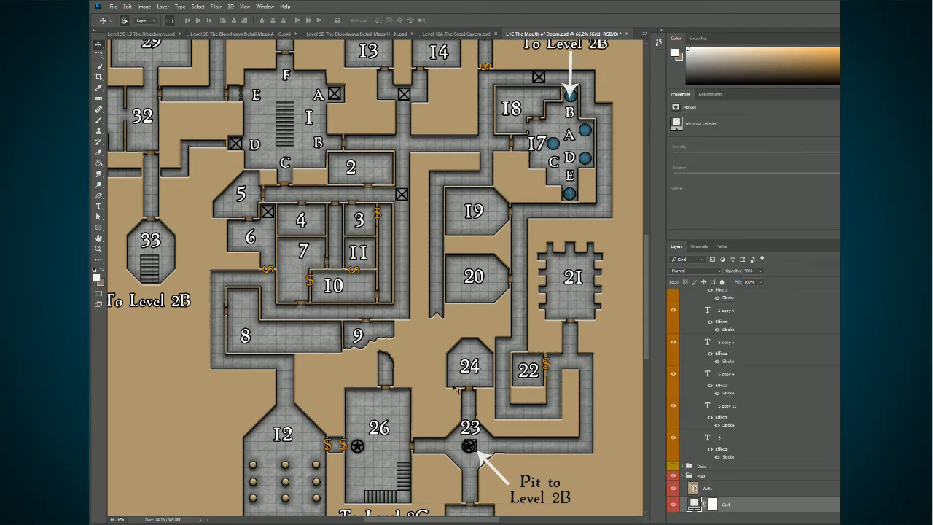
scroll(769, 484, "down", 1)
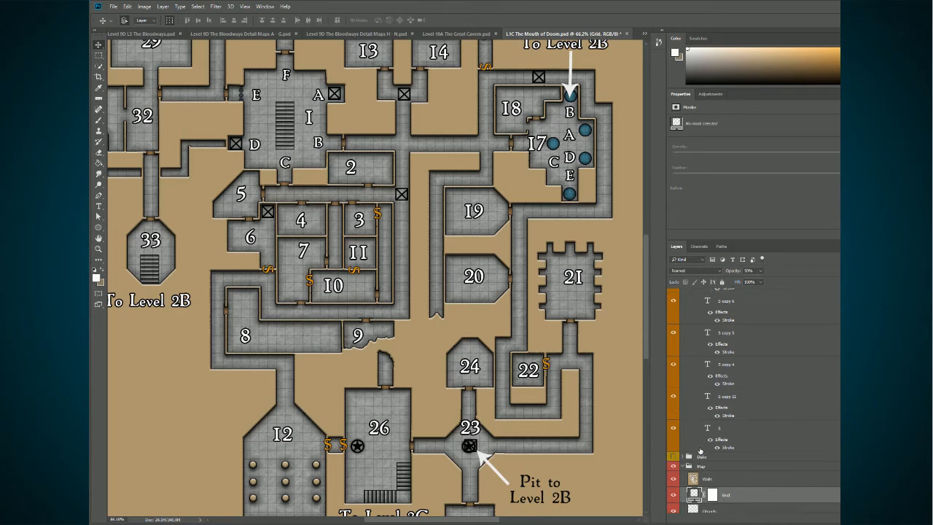
scroll(717, 410, "up", 1)
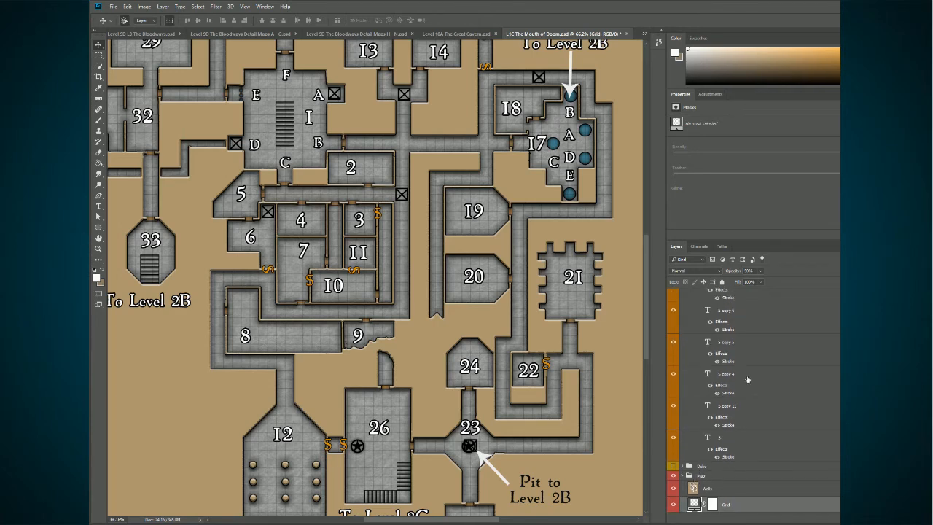
left_click(747, 378)
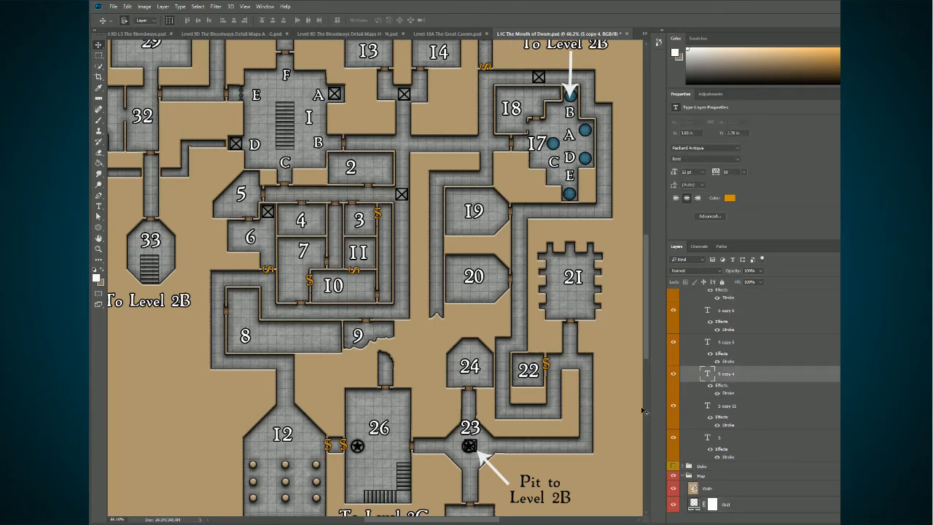
left_click(751, 358)
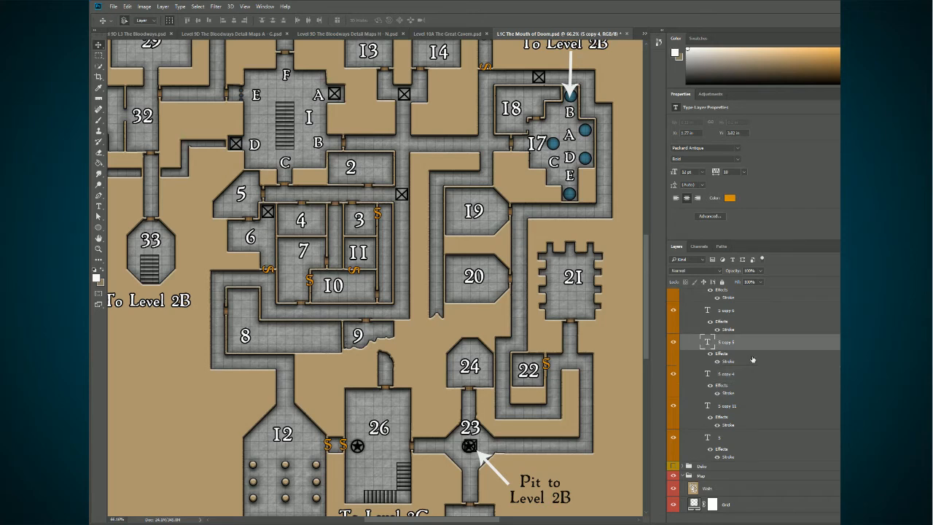
left_click(379, 216)
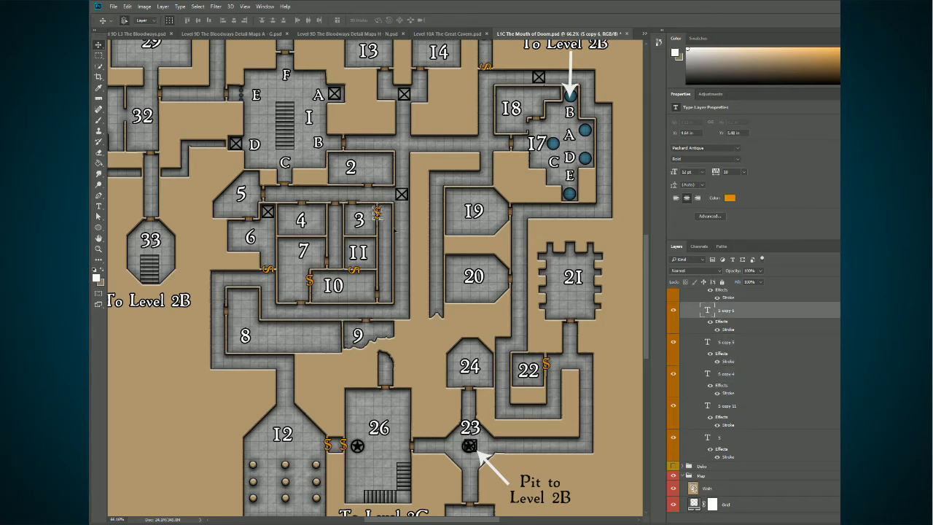
- Switch the secret door marker beside room 3 off and on repeatedly to compare the map with and without it
left_click(674, 310)
left_click(674, 311)
left_click(673, 310)
left_click(674, 310)
left_click(673, 310)
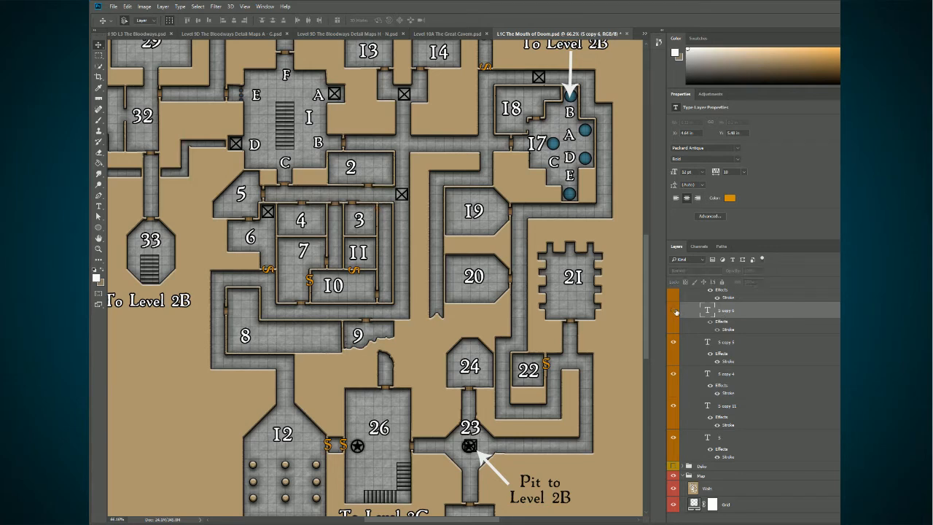
left_click(674, 310)
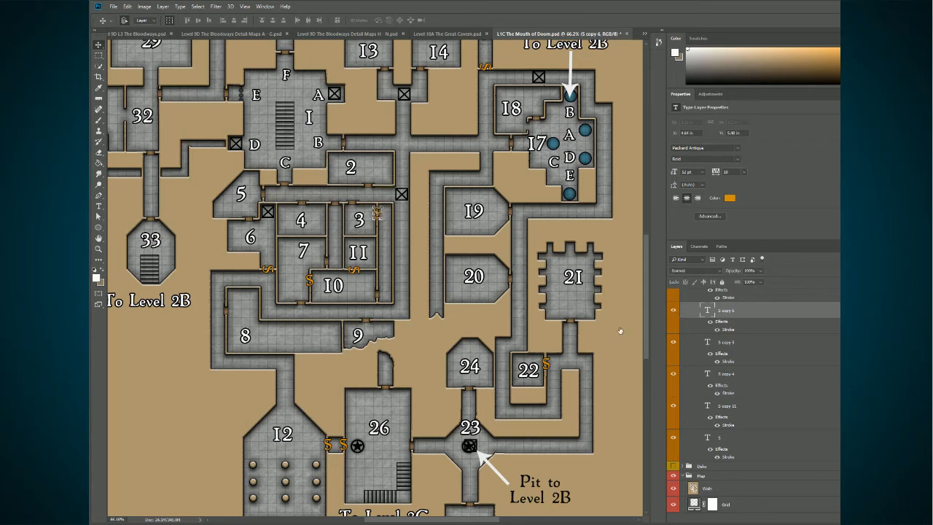
- Hide and show the Shape 1 copy layer in the Secret group to check the arrow pointing at the pit in room 23
scroll(737, 410, "up", 1)
scroll(737, 407, "up", 6)
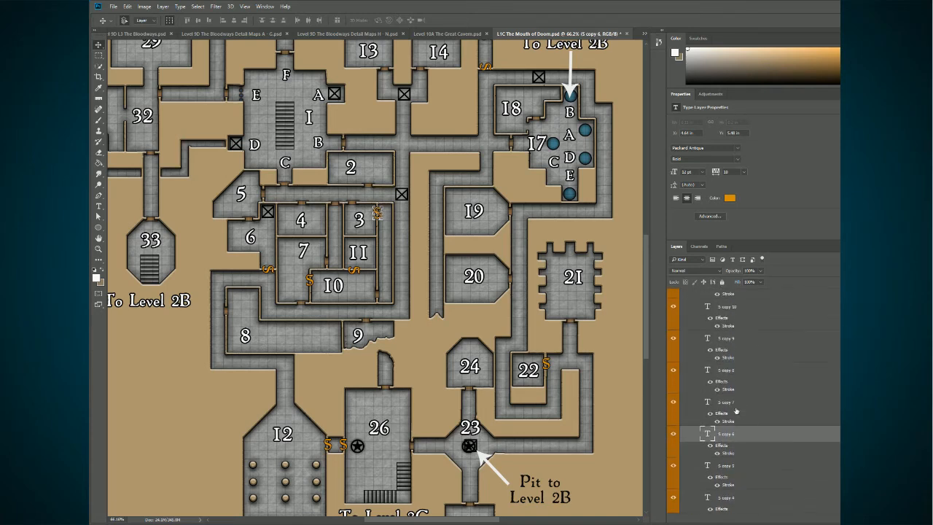
scroll(731, 406, "up", 2)
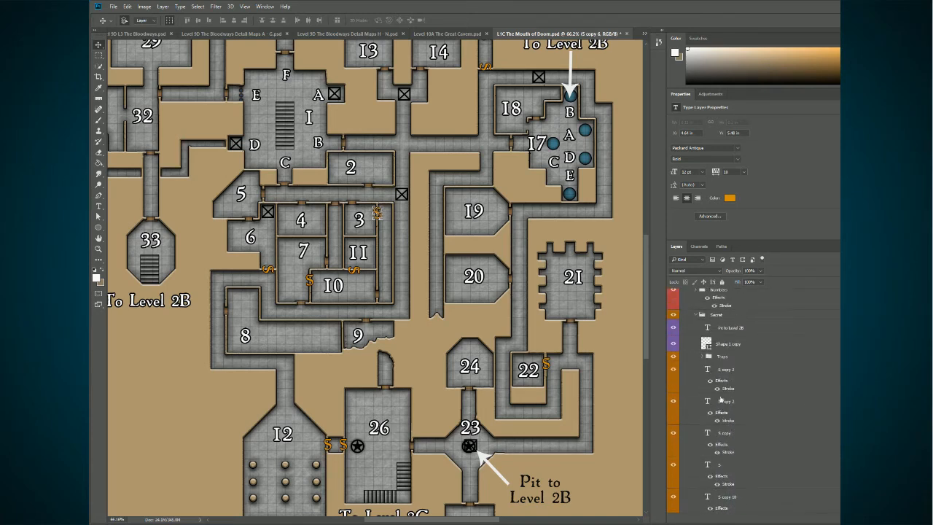
left_click(671, 345)
left_click(671, 346)
left_click(672, 347)
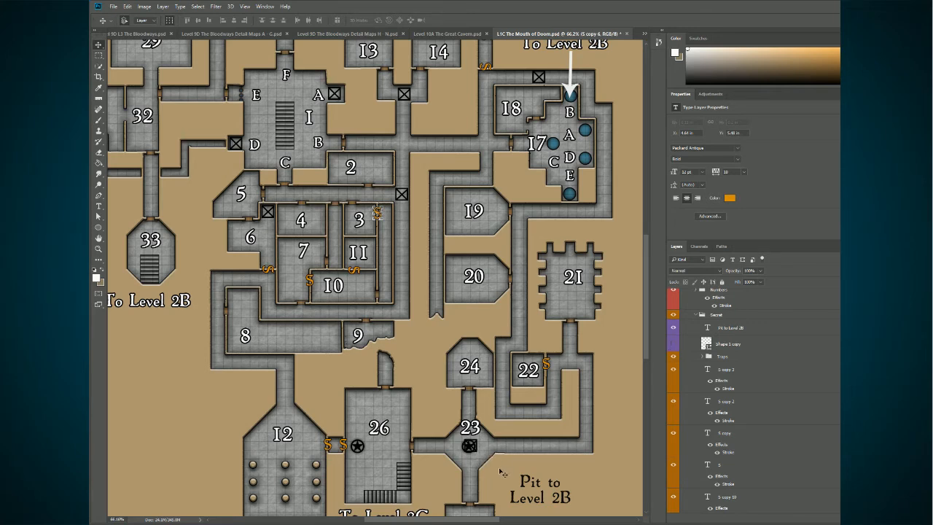
left_click(672, 344)
- Rename the Shape 1 copy layer in the Secret group as Arrow Shape
double_click(738, 344)
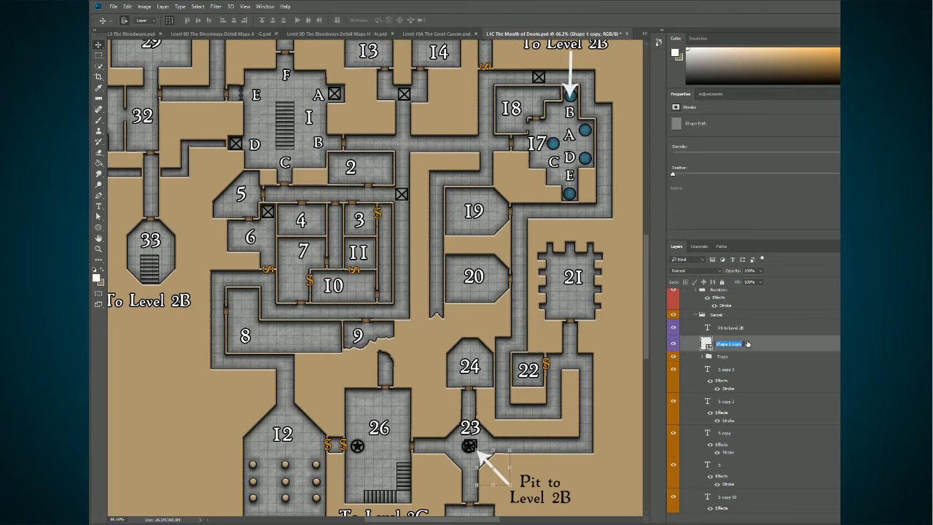
type("Arrow Shape")
key("Return")
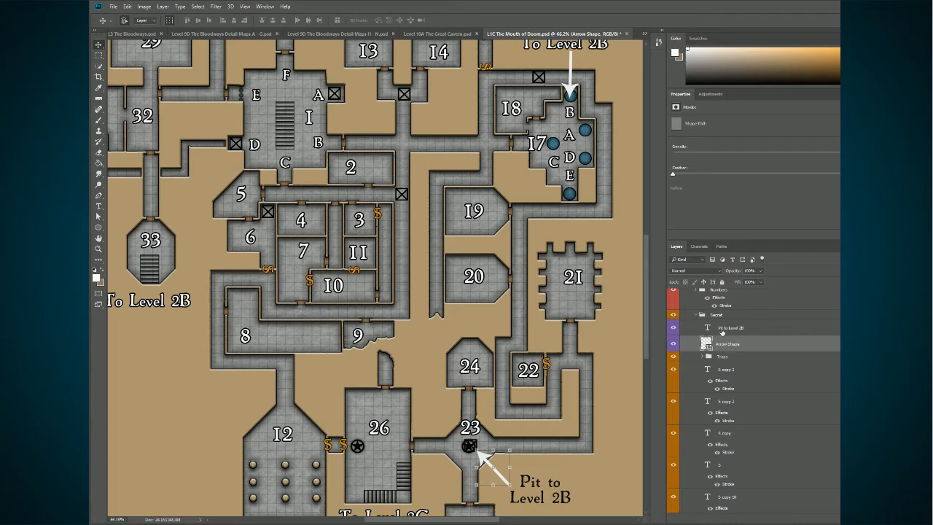
- Hide and show the Pit to Level 2B text layer to compare the map with and without that label
left_click(672, 330)
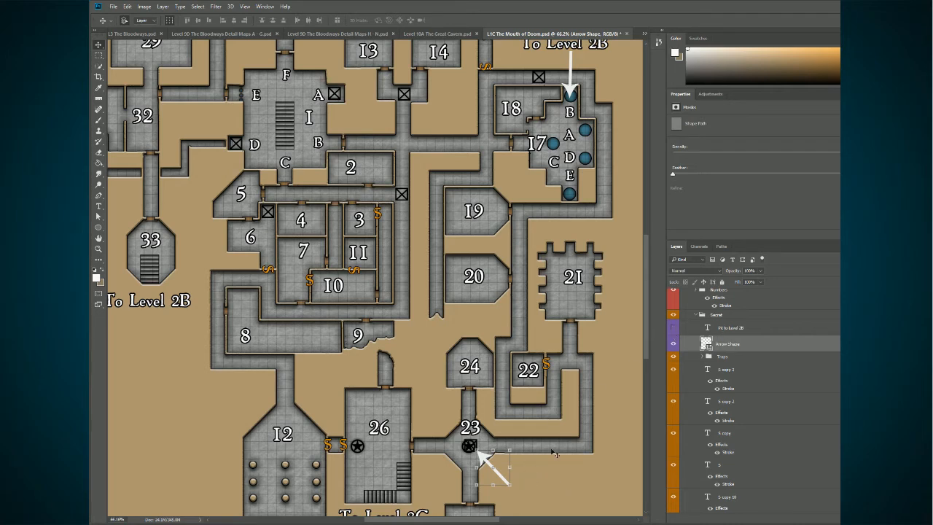
left_click(673, 330)
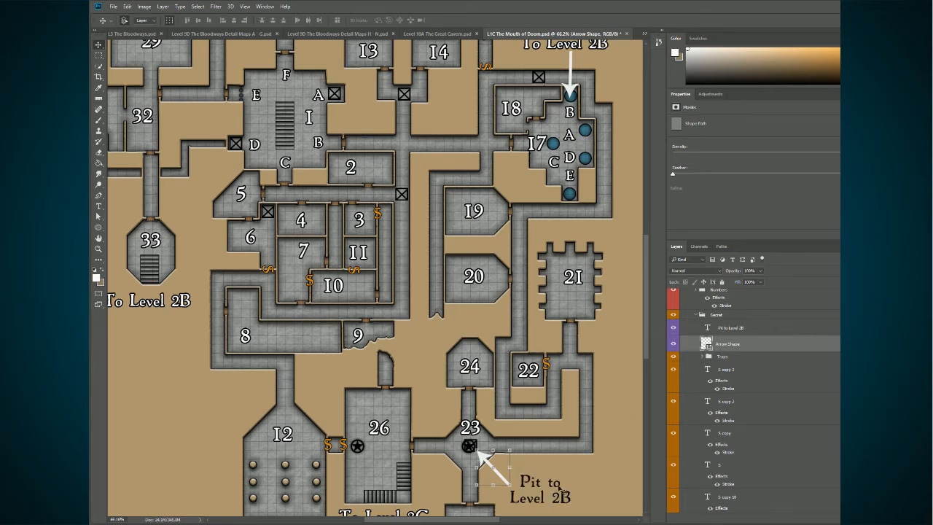
scroll(565, 496, "down", 1)
left_click_drag(644, 337, 644, 357)
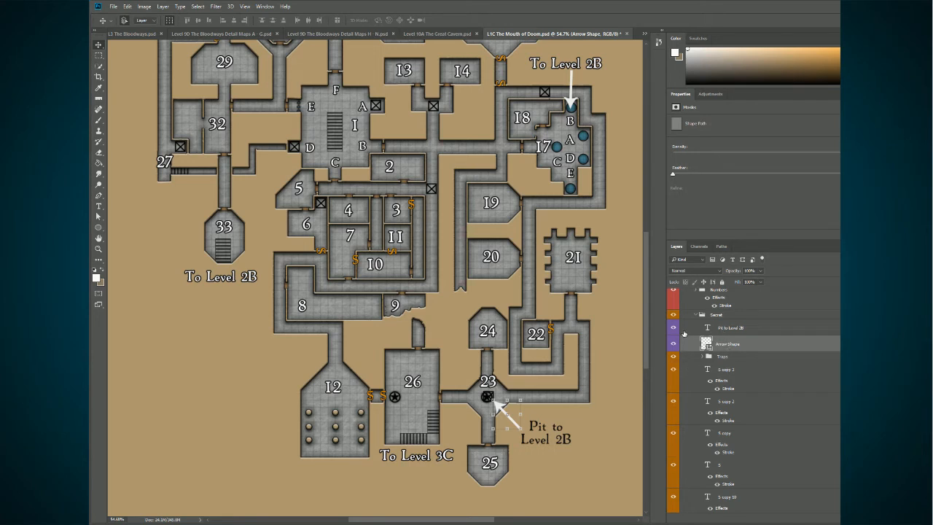
- Move the Pit to Level 2B text layer from the Secret group into the Numbers group and expand that group
left_click(753, 328)
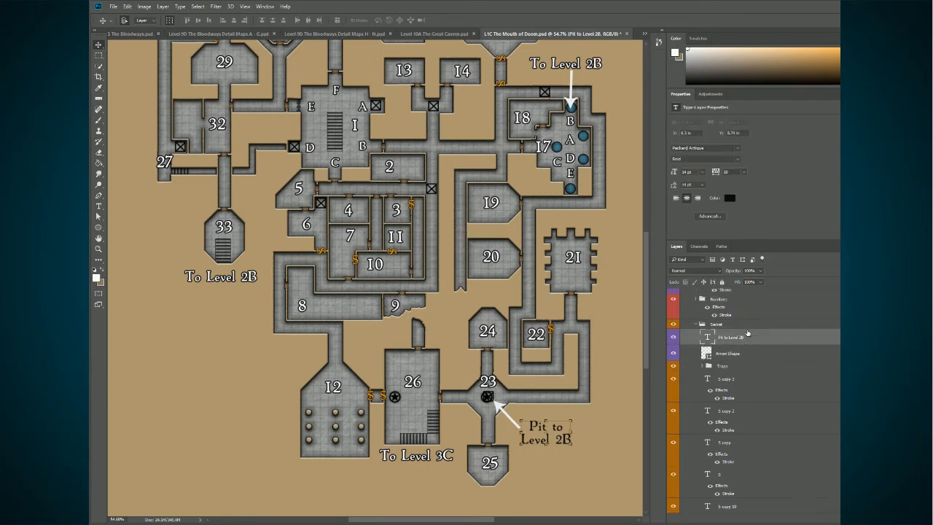
scroll(747, 331, "up", 2)
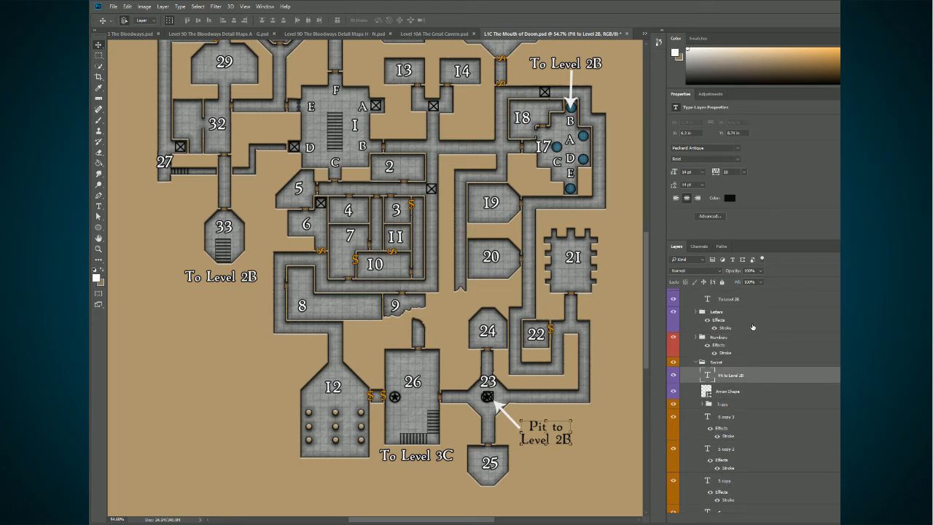
scroll(753, 327, "up", 1)
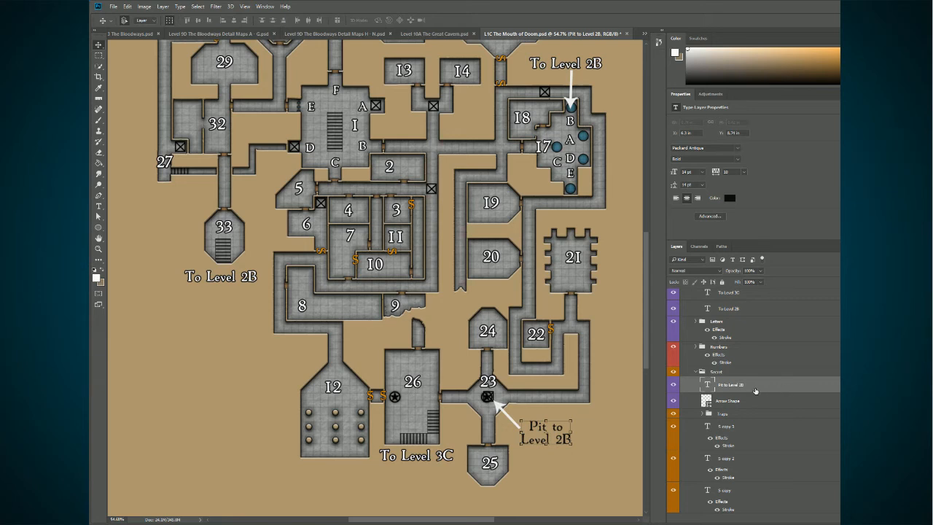
scroll(757, 390, "up", 2)
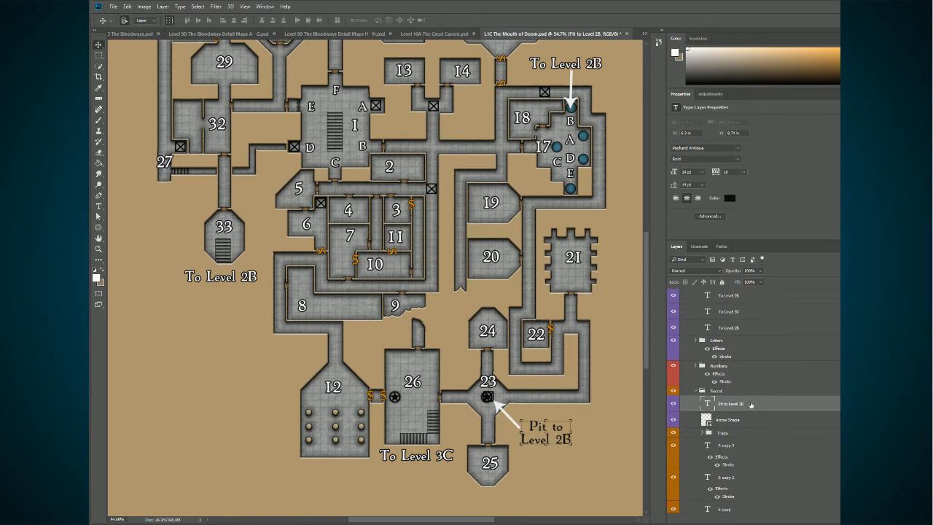
left_click_drag(752, 405, 749, 376)
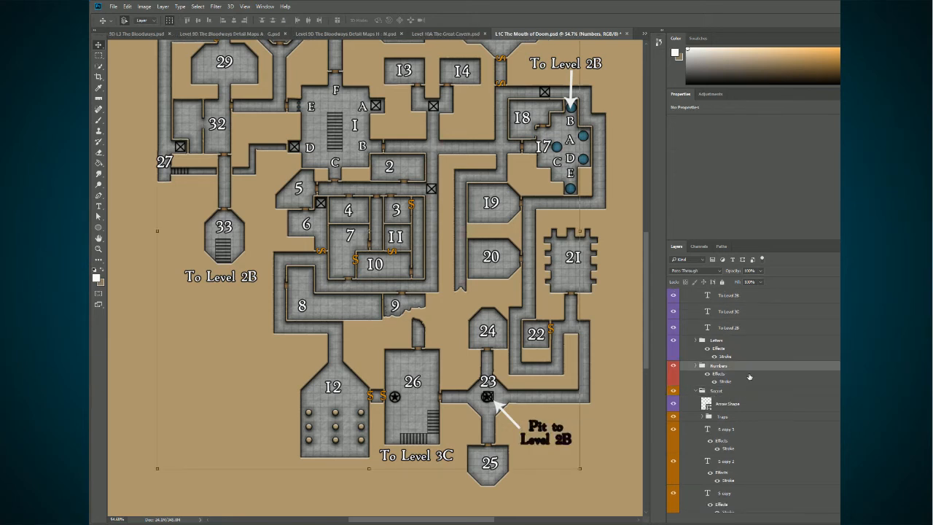
left_click(695, 366)
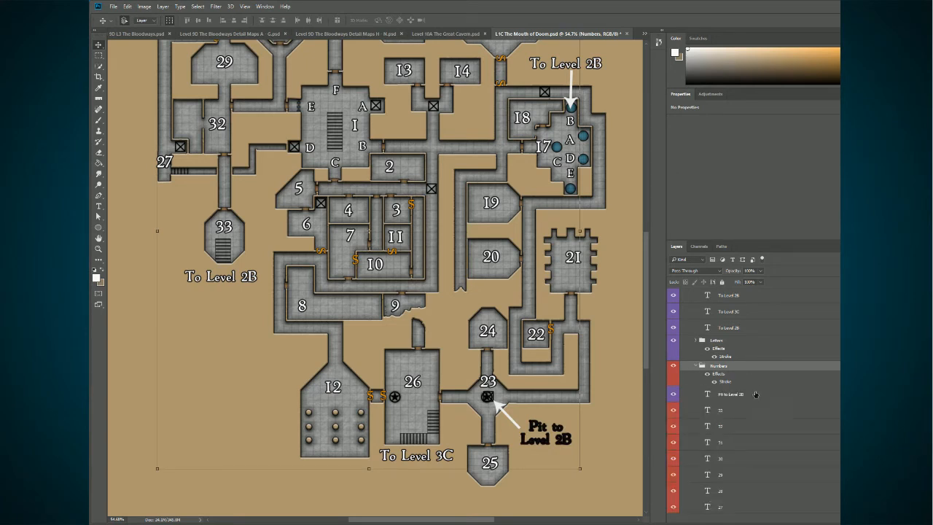
- Move the Pit to Level 2B layer into the Letters group, and from there to the top of the group holding the To Level labels
left_click_drag(755, 395, 761, 344)
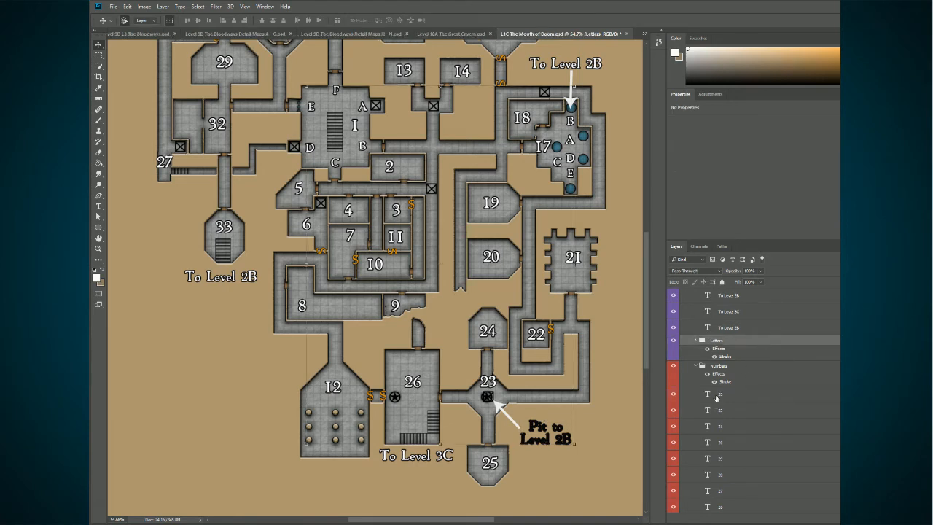
left_click(695, 341)
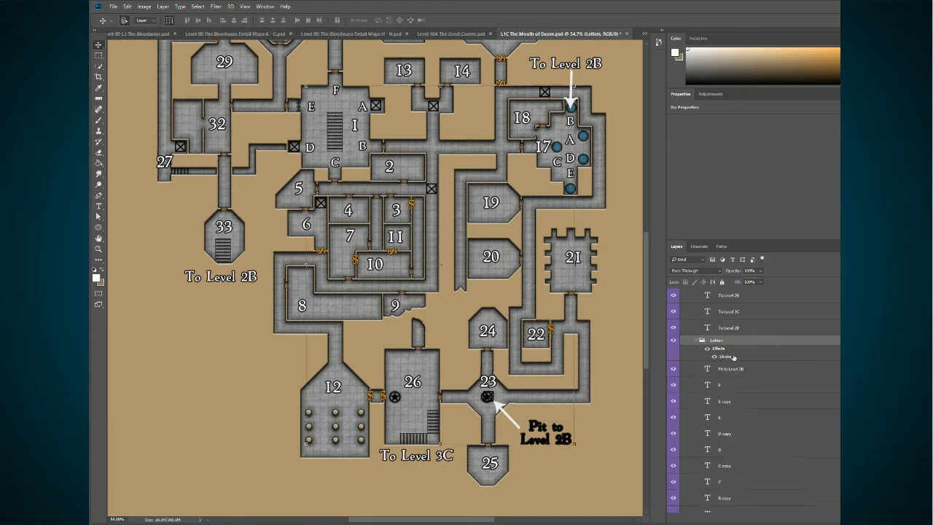
left_click_drag(760, 371, 772, 311)
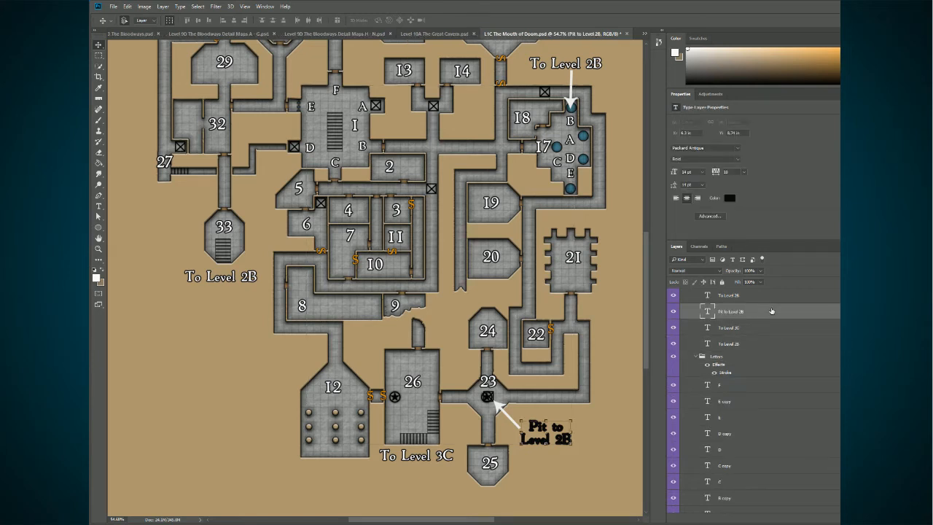
scroll(761, 328, "up", 2)
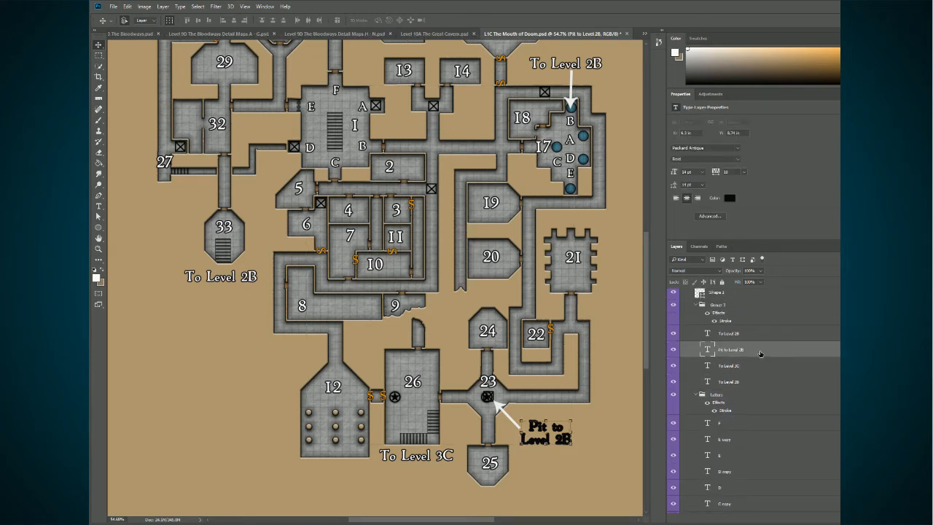
key("ctrl+bracketright")
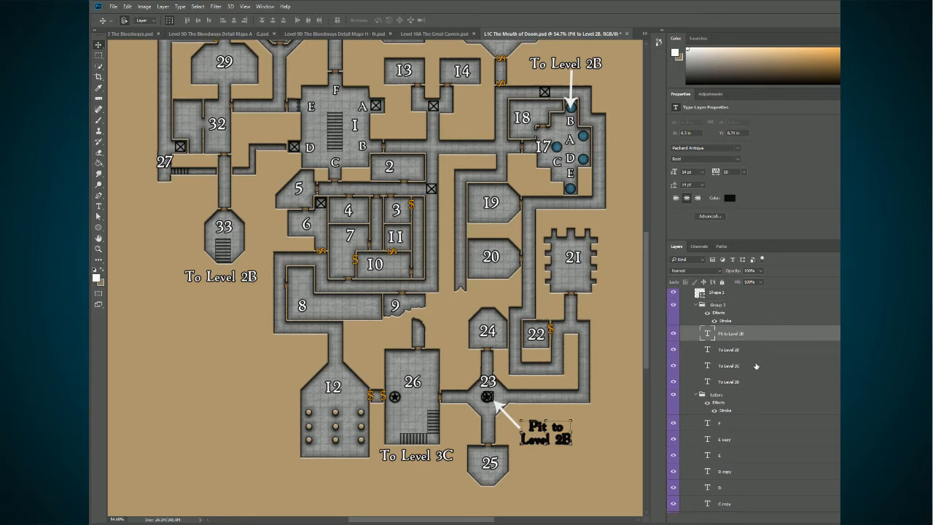
- Move the Pit to Level 2B layer out of the Tags group, directly below the THE MOUTH OF DOOM title layer
scroll(756, 366, "up", 2)
left_click_drag(756, 362, 759, 301)
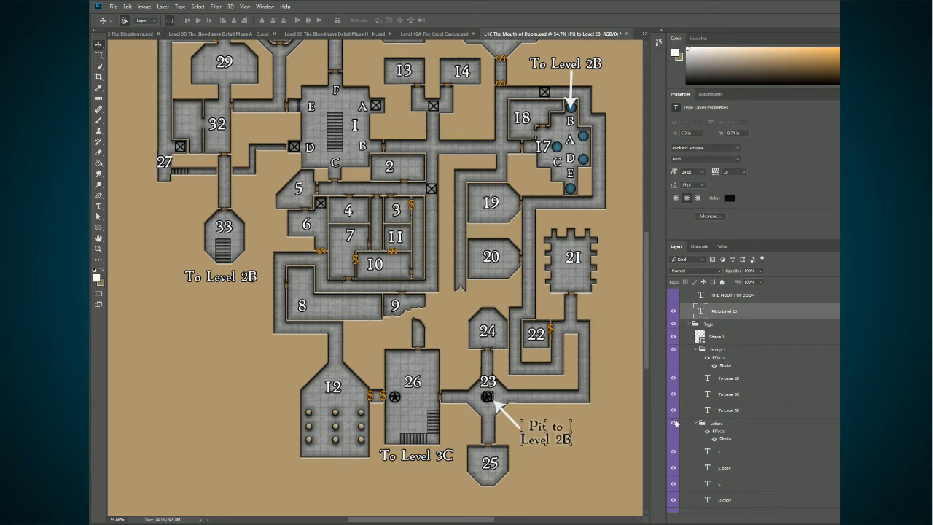
scroll(732, 394, "up", 3)
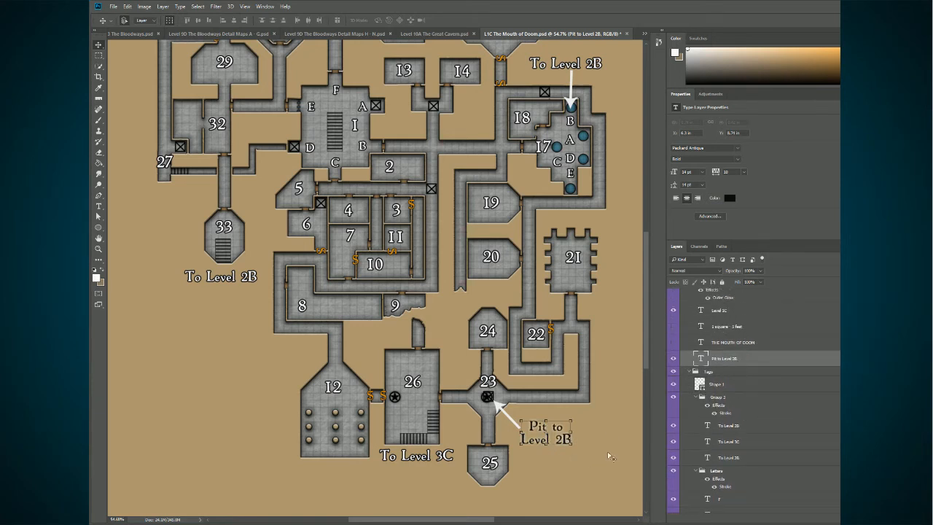
- Set the Pit to Level 2B label's text colour to white and move its layer to the top of the Letters group
left_click(568, 457)
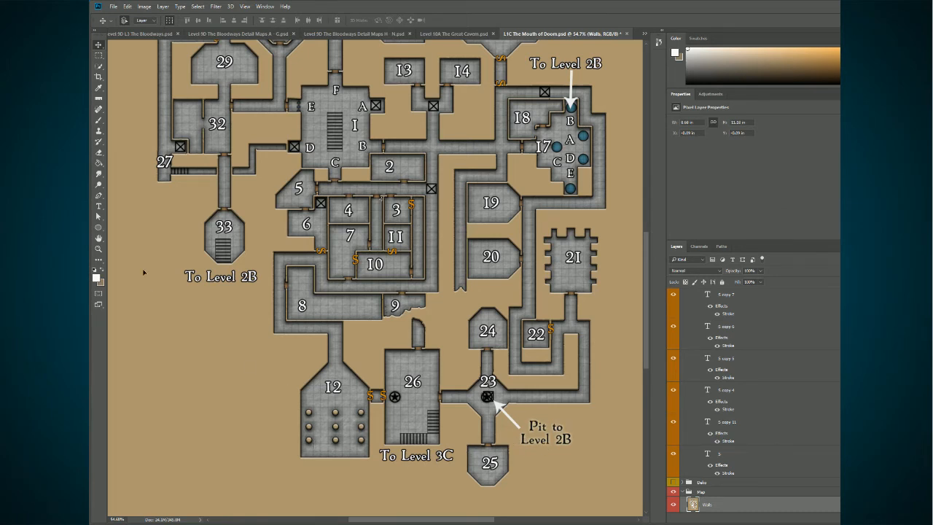
left_click(99, 208)
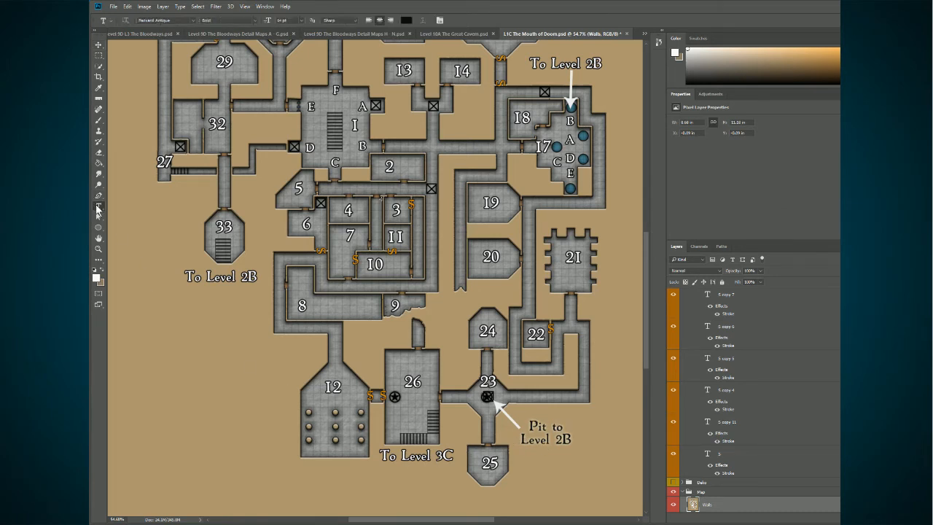
left_click(526, 426)
left_click_drag(526, 423, 572, 442)
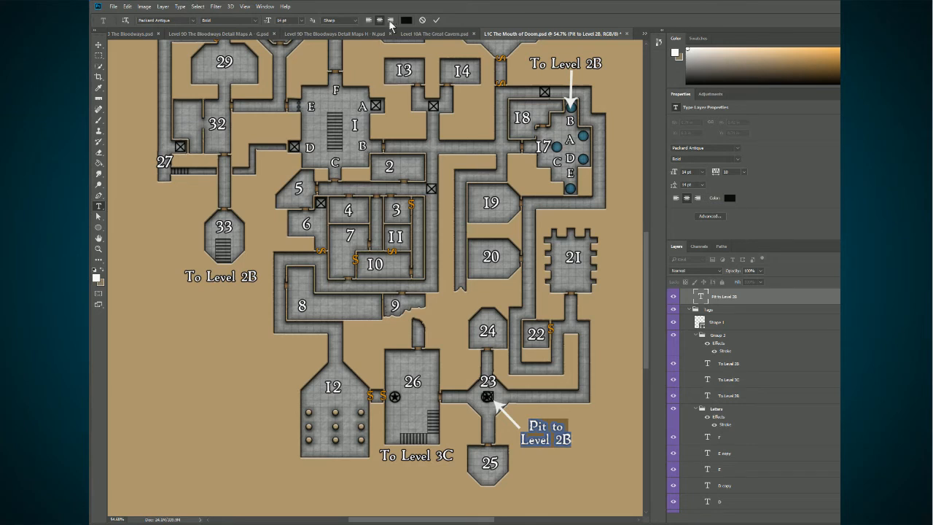
left_click(406, 21)
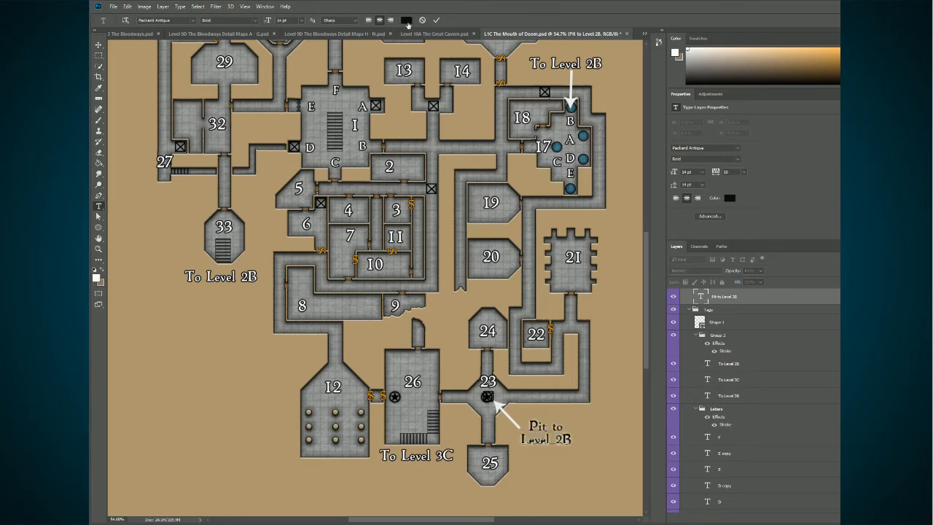
left_click(225, 178)
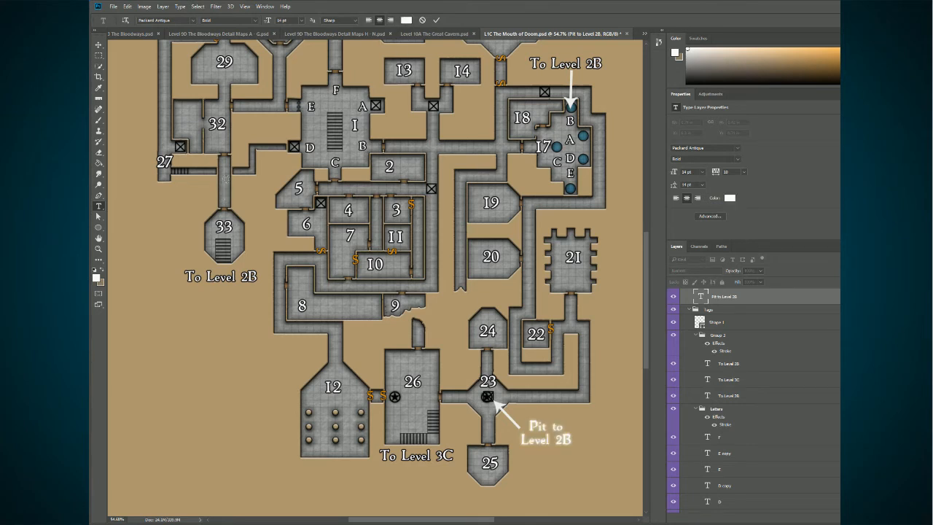
left_click(426, 179)
left_click_drag(732, 298, 742, 413)
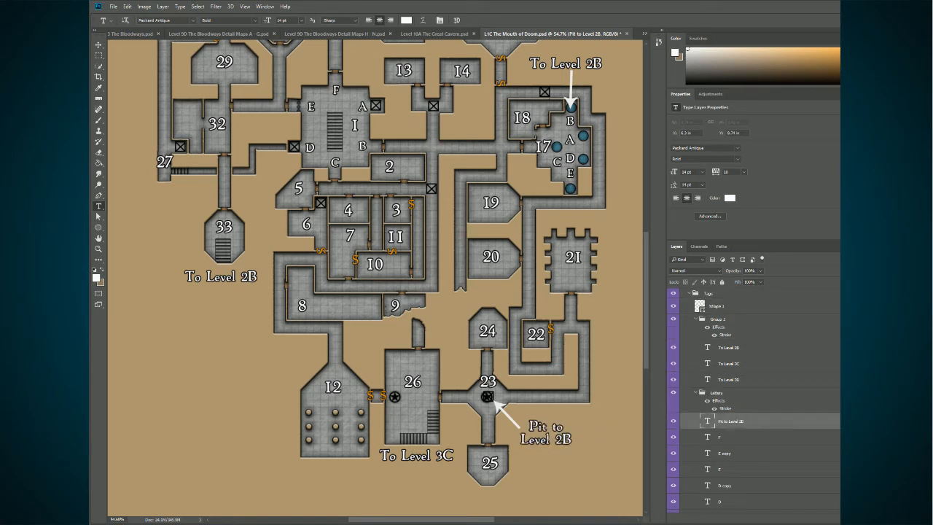
- Move the Pit to Level 2B layer to the top of the To Level labels group and collapse that group, Letters, Numbers and Secret
left_click_drag(734, 381, 746, 323)
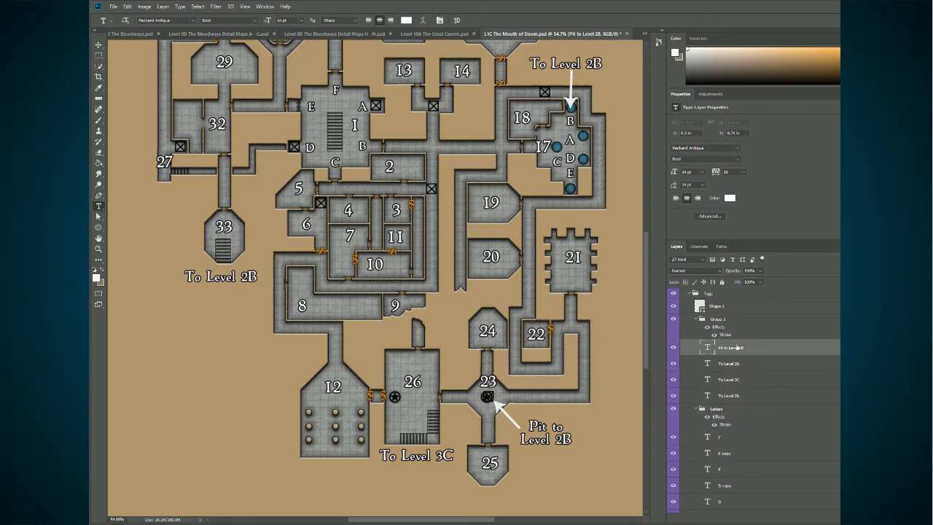
left_click(693, 320)
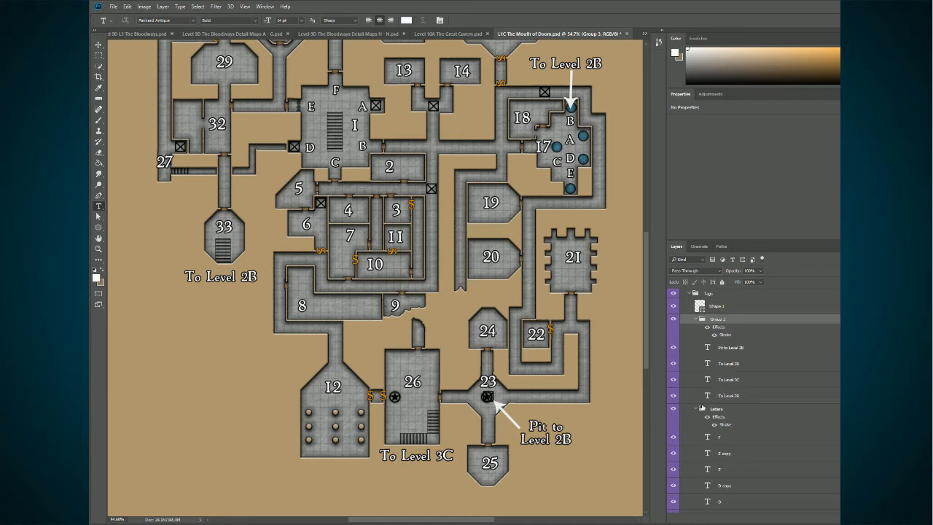
left_click(697, 320)
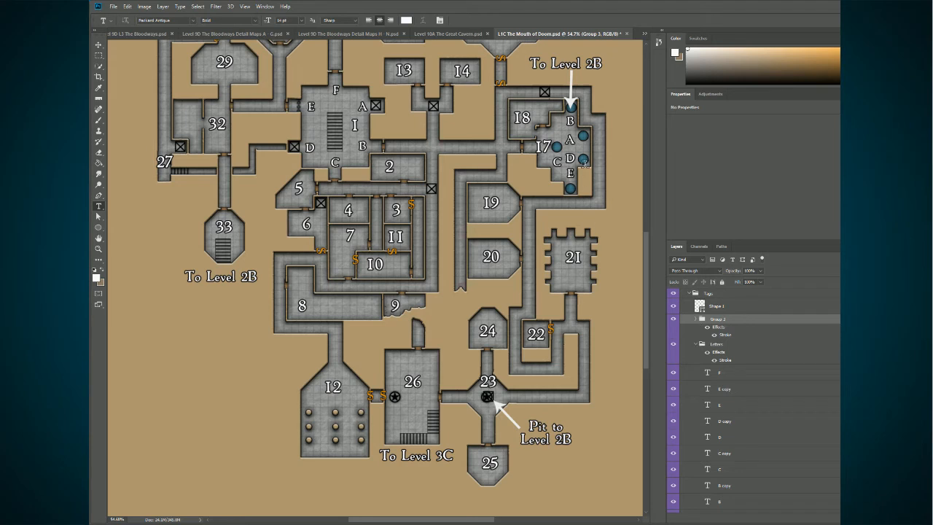
left_click(697, 345)
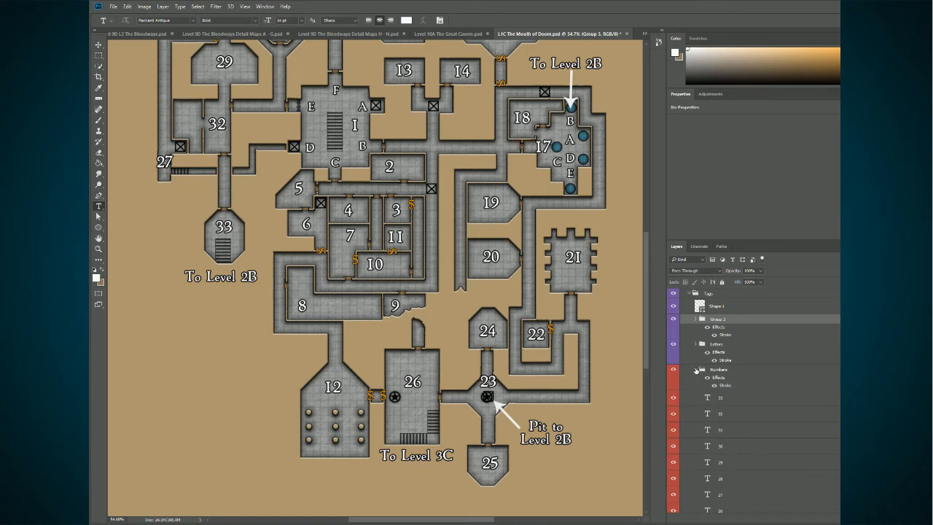
left_click(698, 370)
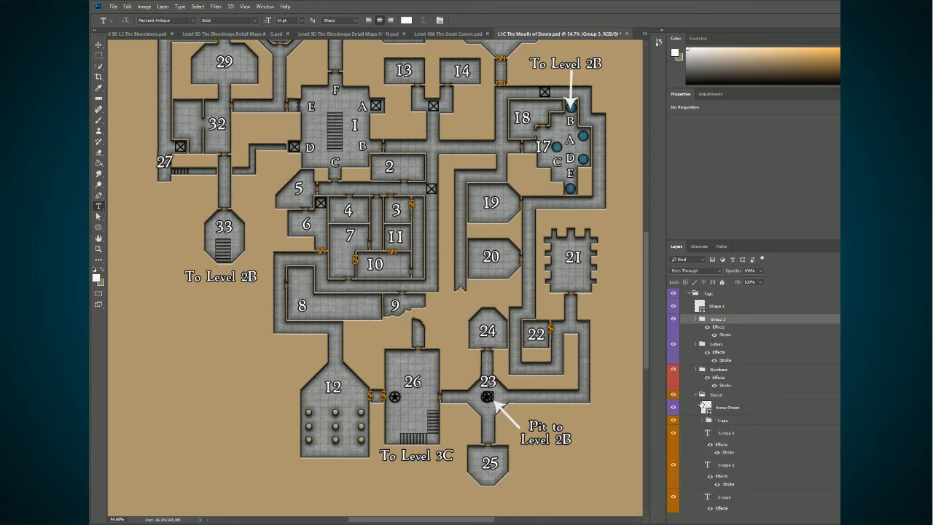
left_click(697, 394)
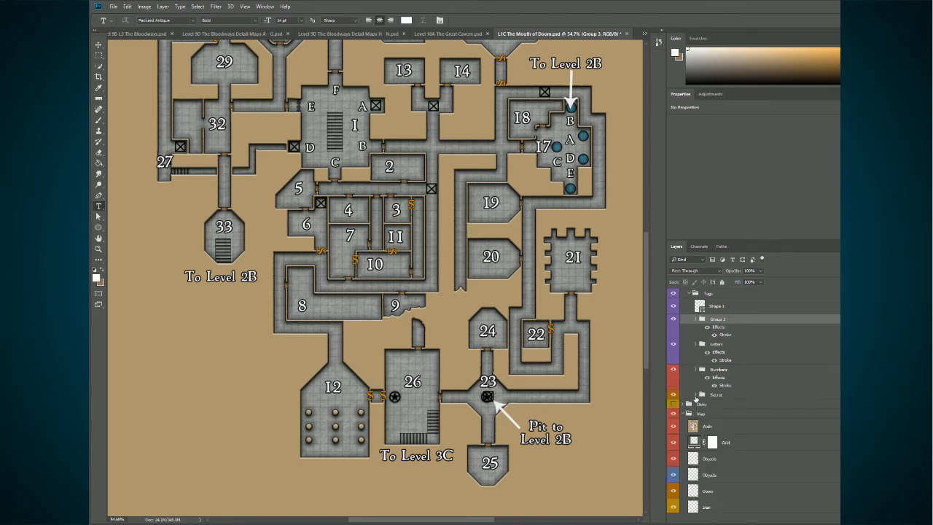
- Show the Deko group and hide the Secret, Numbers, Letters and To Level label groups plus the Shape 1 arrow inside Tags
left_click(674, 404)
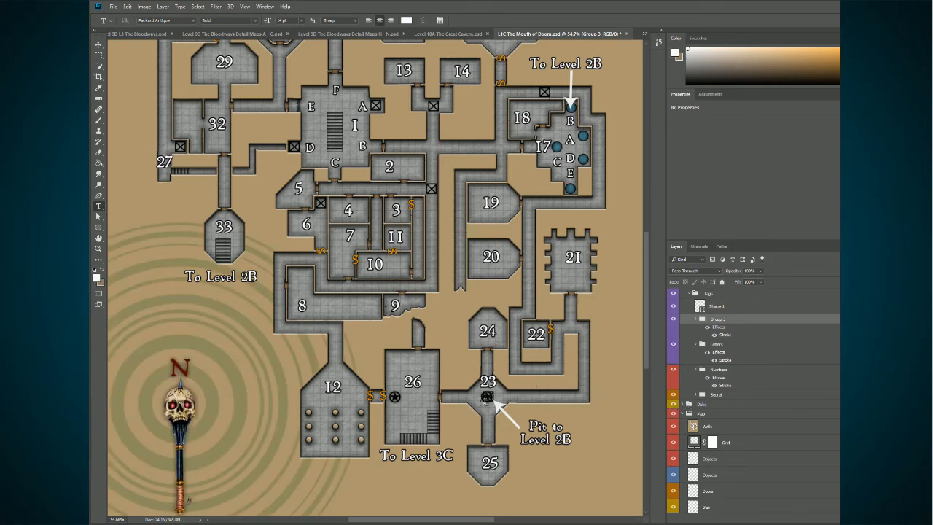
scroll(486, 397, "down", 2)
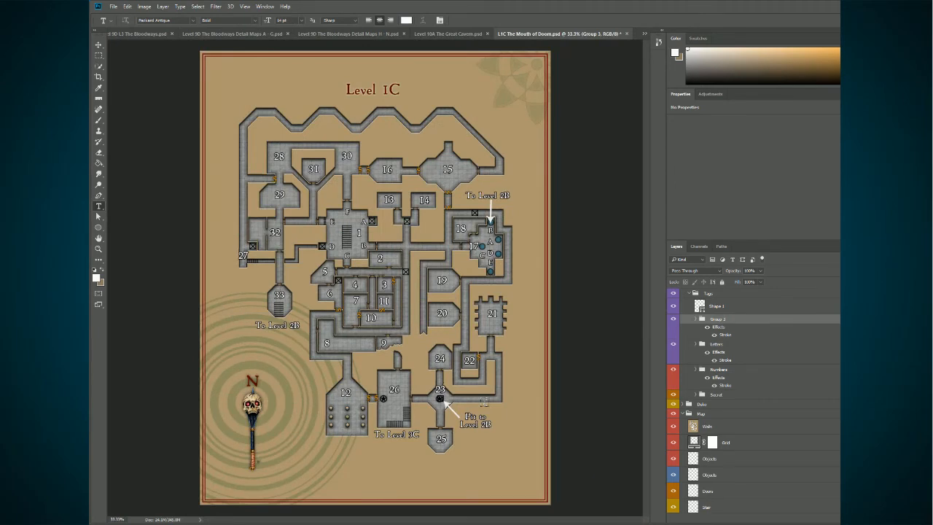
left_click(674, 394)
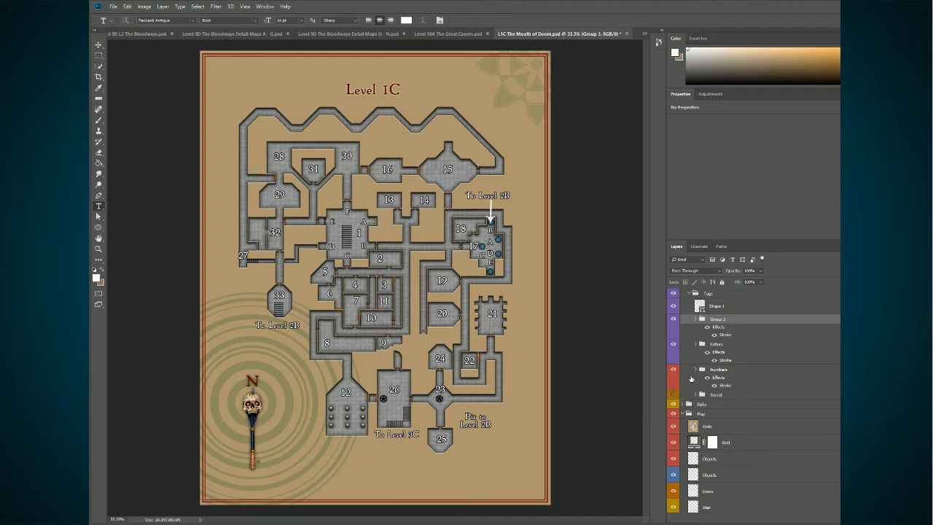
left_click(674, 370)
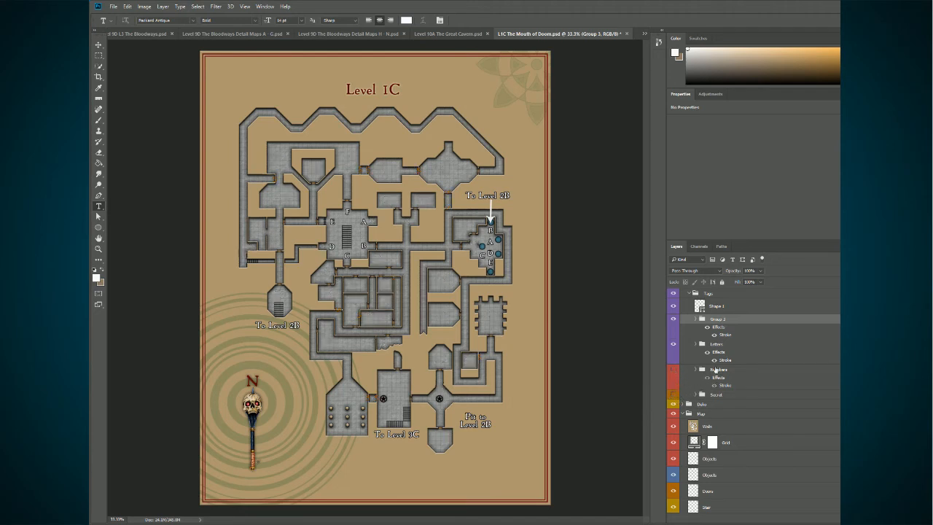
left_click(674, 344)
left_click(673, 319)
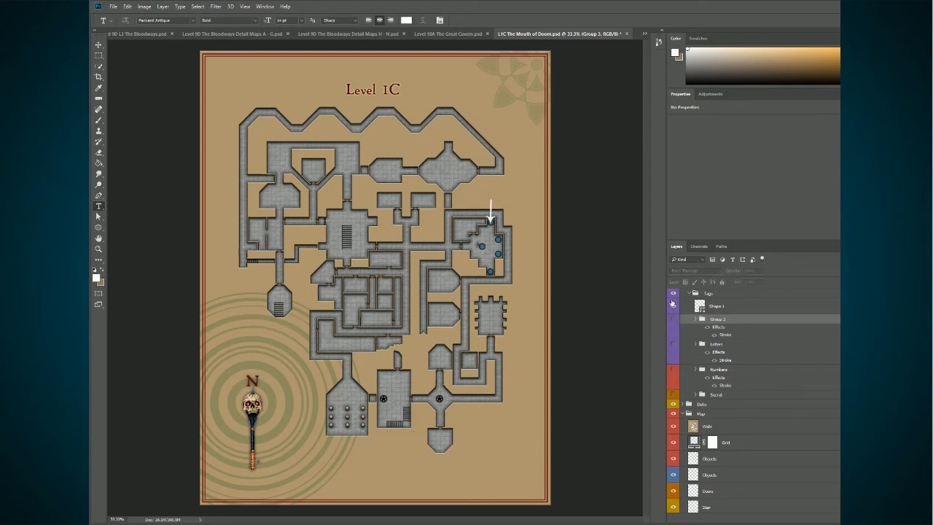
left_click(674, 305)
- Collapse the Tags group and hide the group above it that holds the Level 1C title
left_click(687, 294)
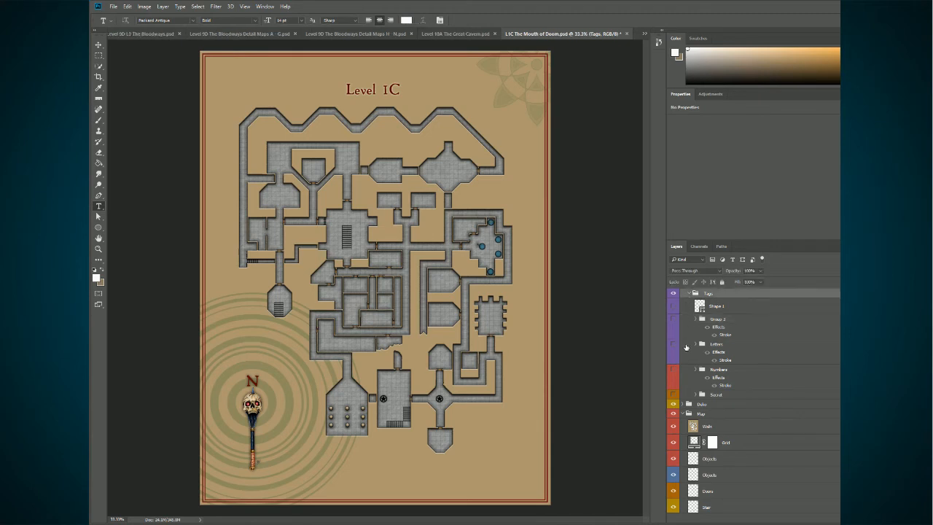
left_click(689, 294)
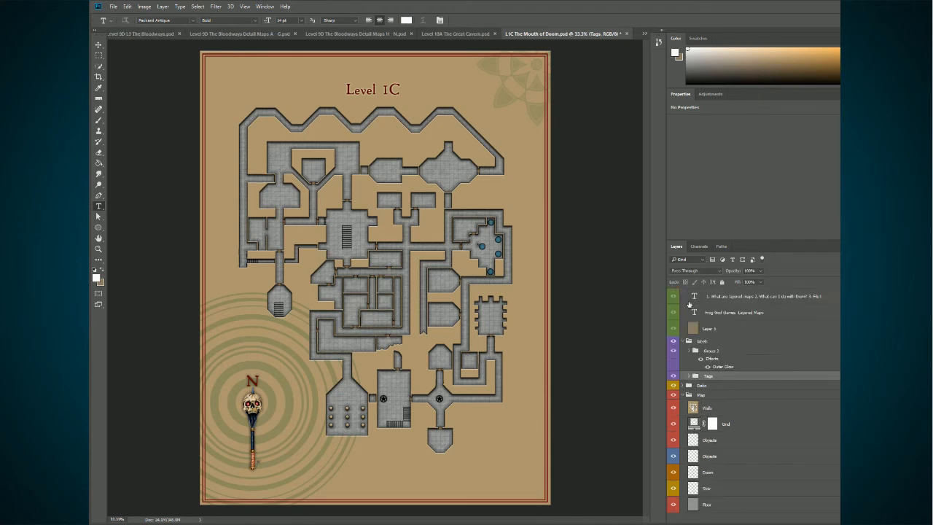
scroll(751, 386, "up", 1)
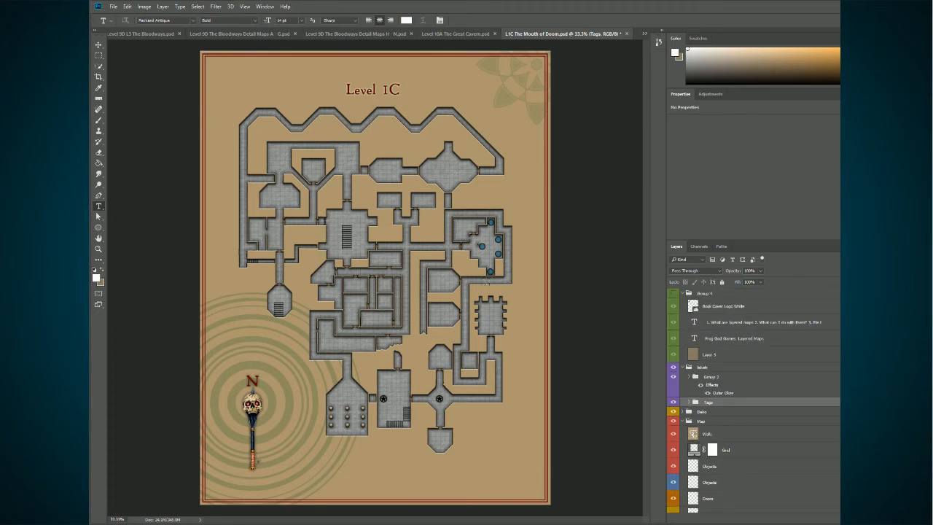
left_click(673, 377)
- Export the label-free map as a JPEG named Player Map Test L1C The Mouth of Doom and open it fitted to the screen
key("ctrl+alt+shift+s")
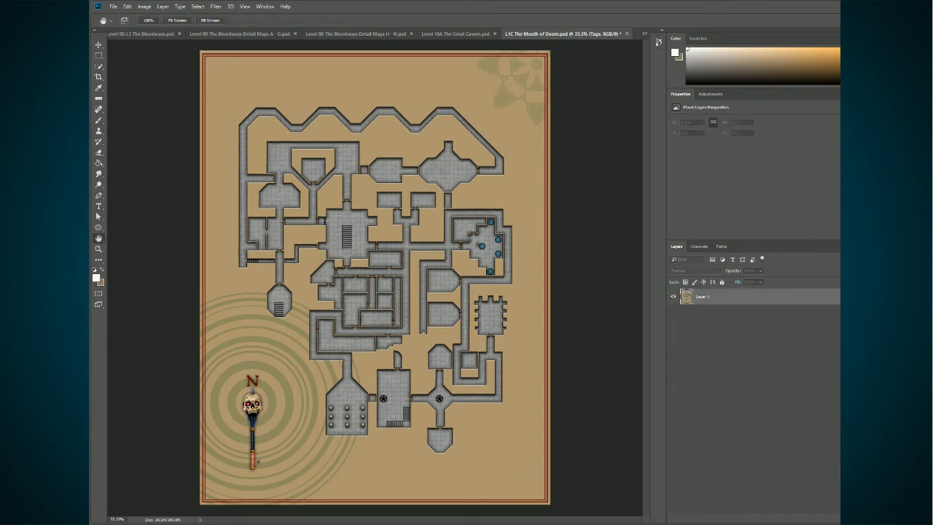
left_click(782, 85)
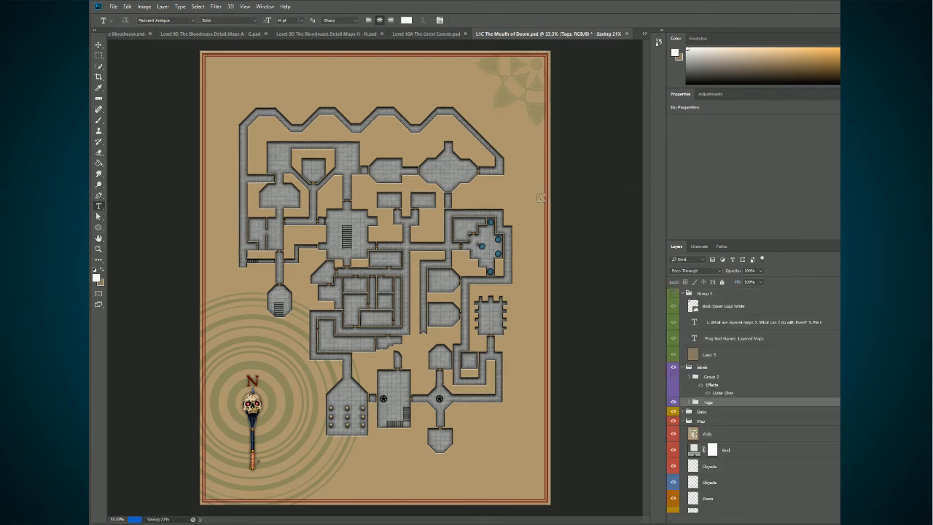
scroll(535, 210, "down", 2)
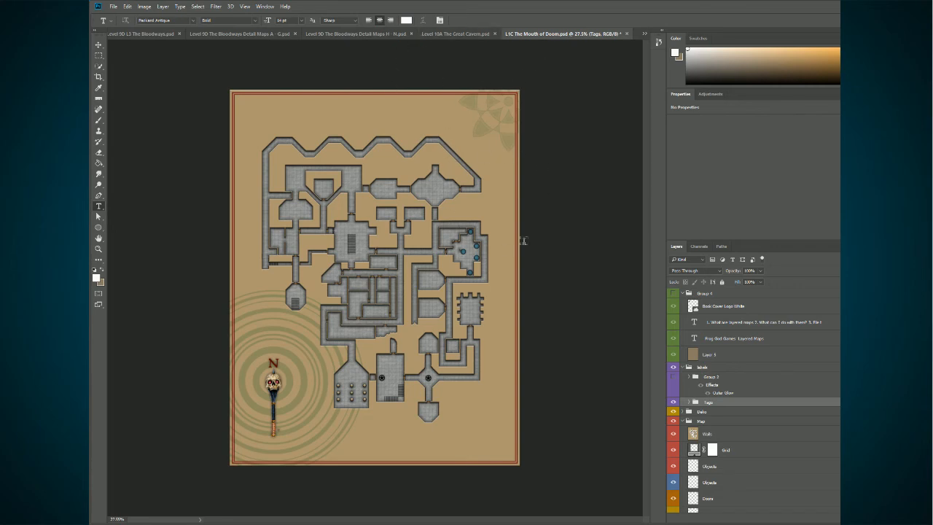
scroll(732, 339, "down", 1)
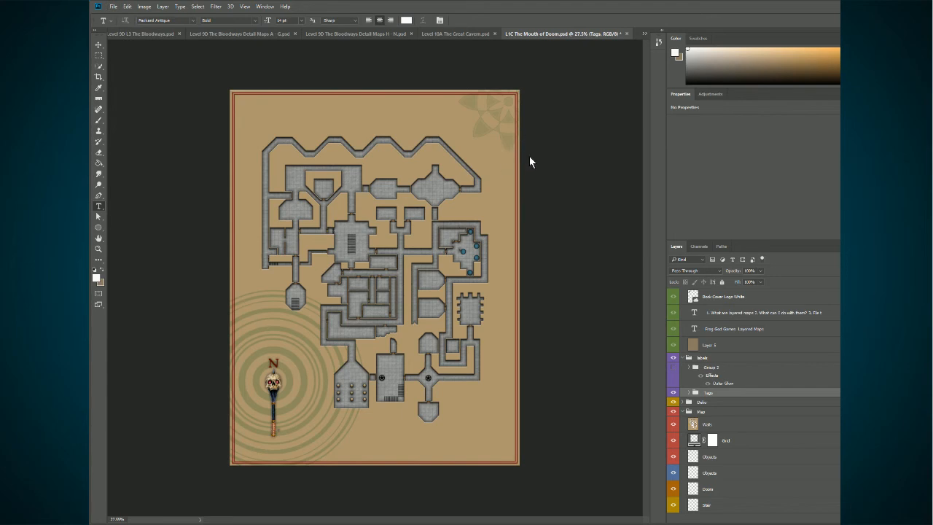
left_click(659, 282)
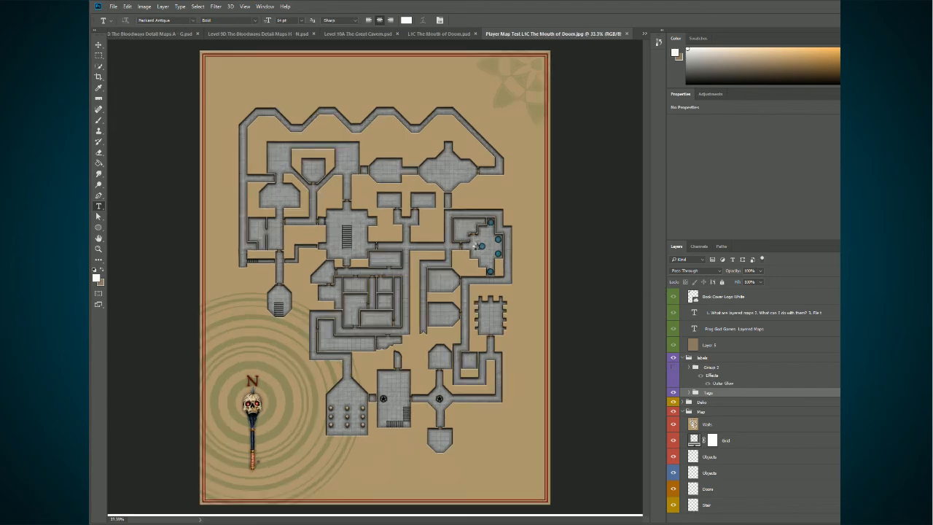
key("ctrl+0")
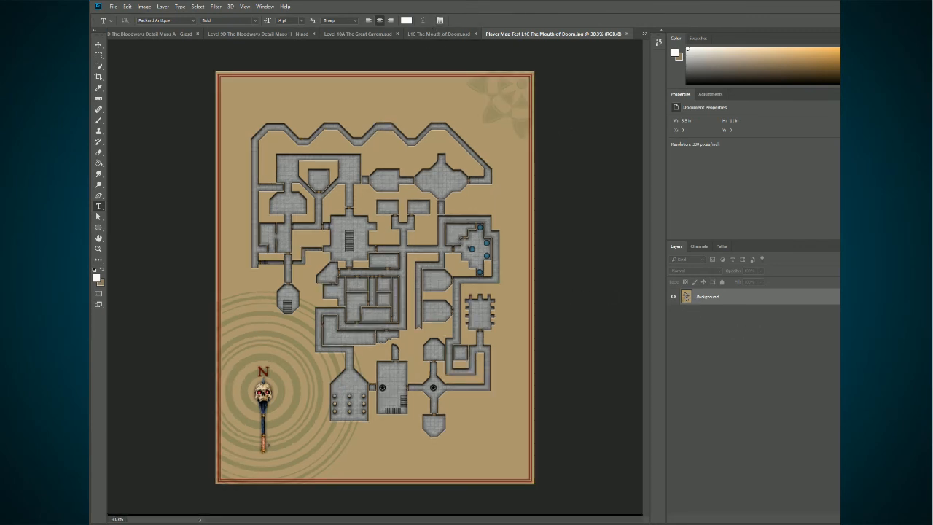
- Convert the JPEG's Background into a regular layer and toggle its visibility off and on
double_click(688, 298, "alt")
left_click(673, 297)
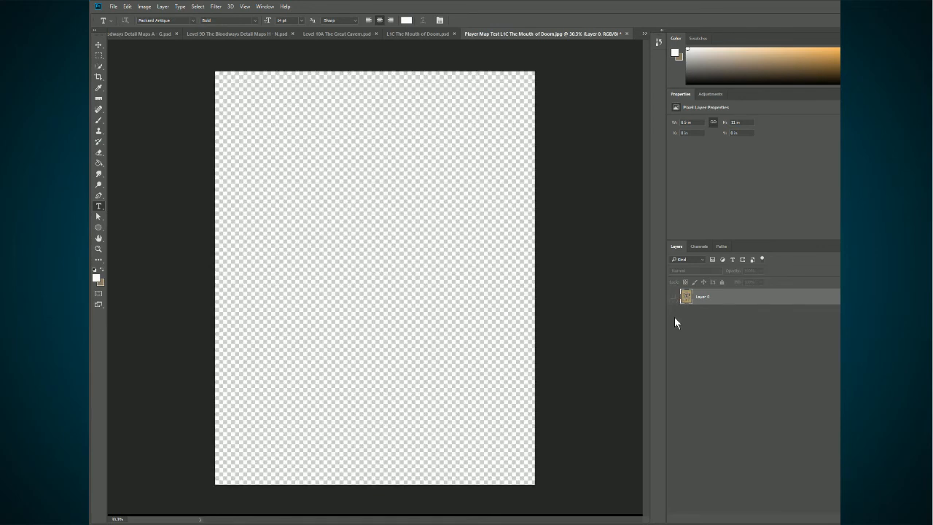
left_click(674, 297)
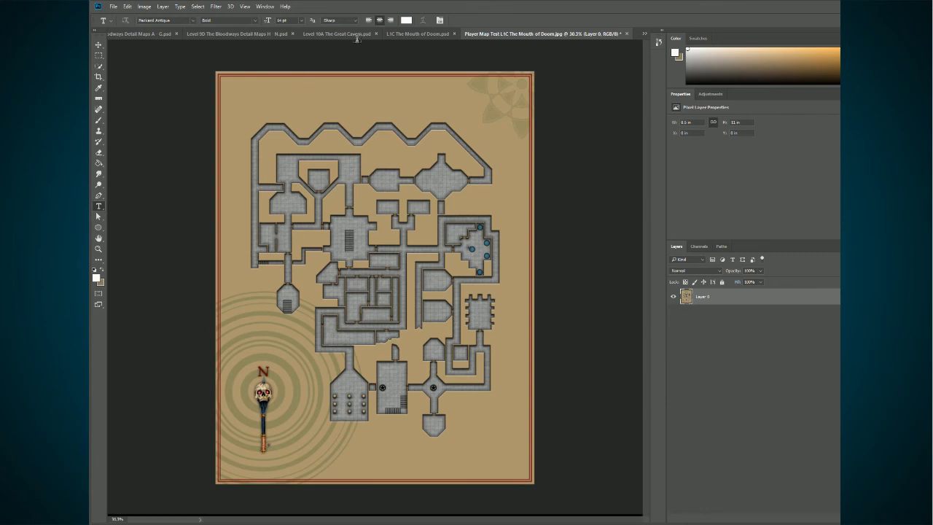
- Return to the layered L1C The Mouth of Doom.psd document and hide its Floor layer
left_click(433, 34)
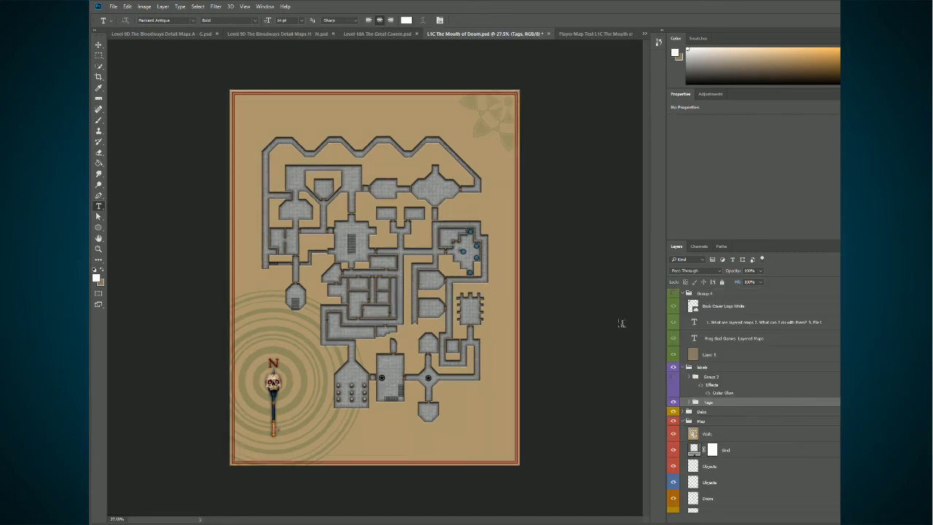
scroll(744, 380, "down", 2)
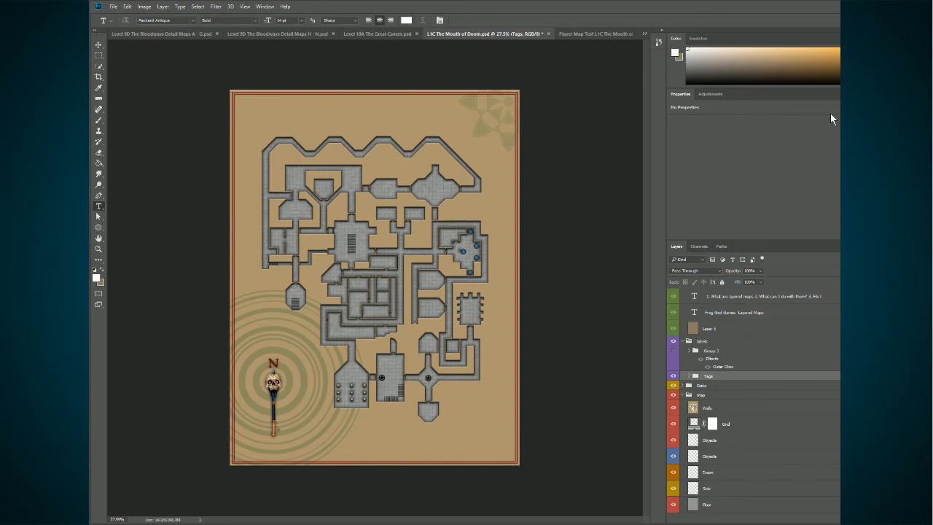
left_click(674, 505)
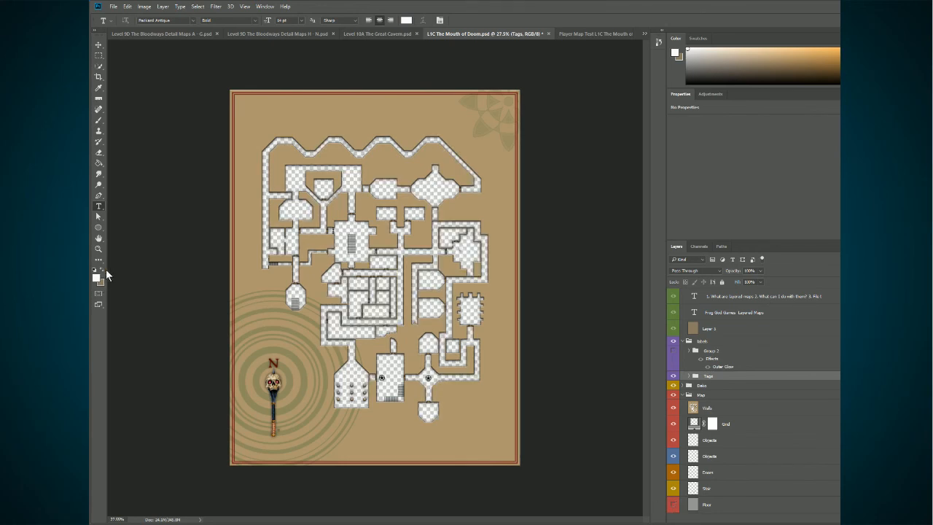
- Sample the map's dark red as the foreground colour and add an empty layer directly above the Floor layer
key("i")
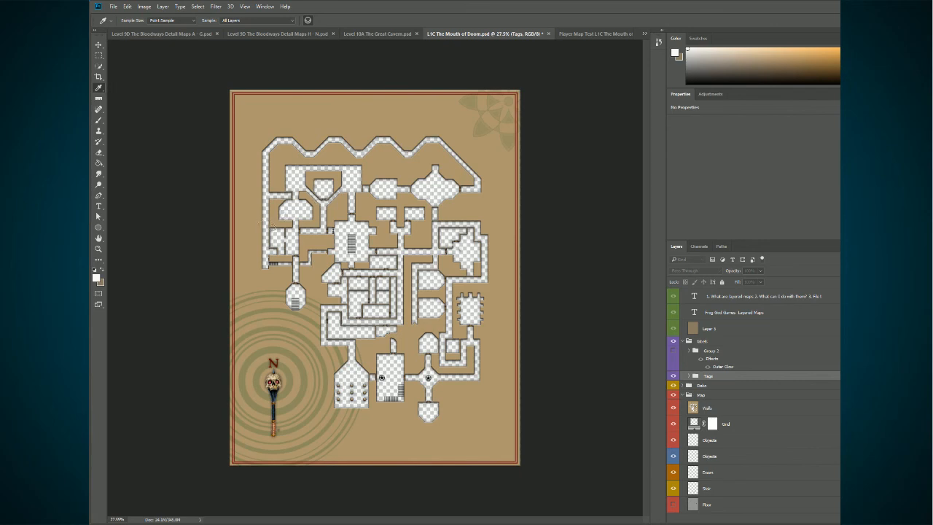
key("t")
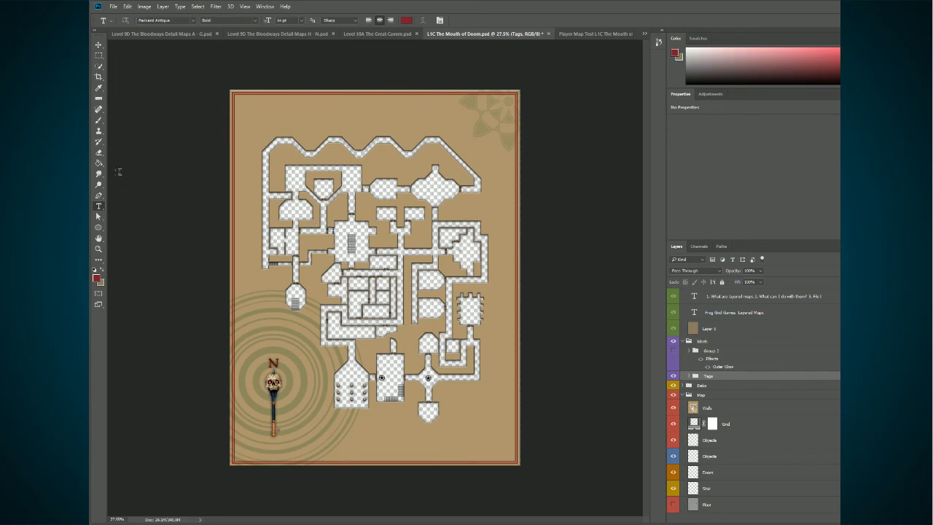
left_click(99, 163)
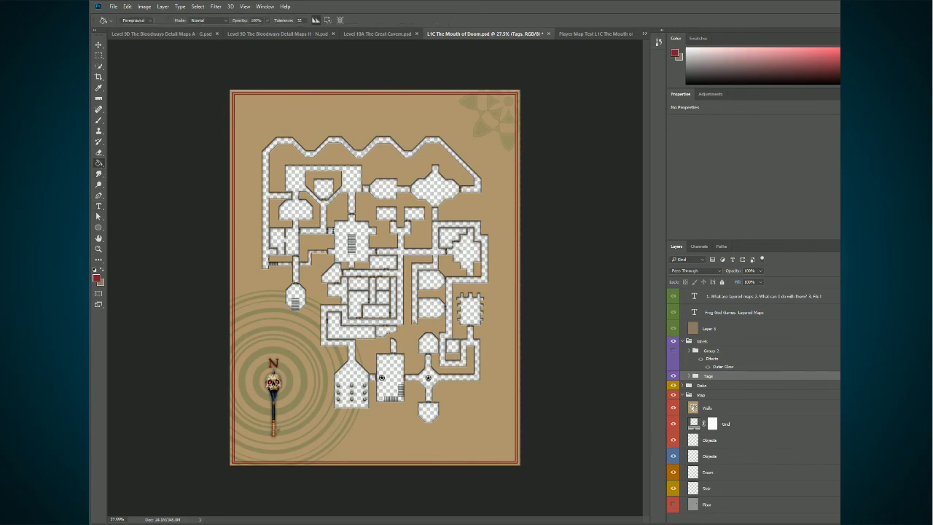
left_click(745, 504)
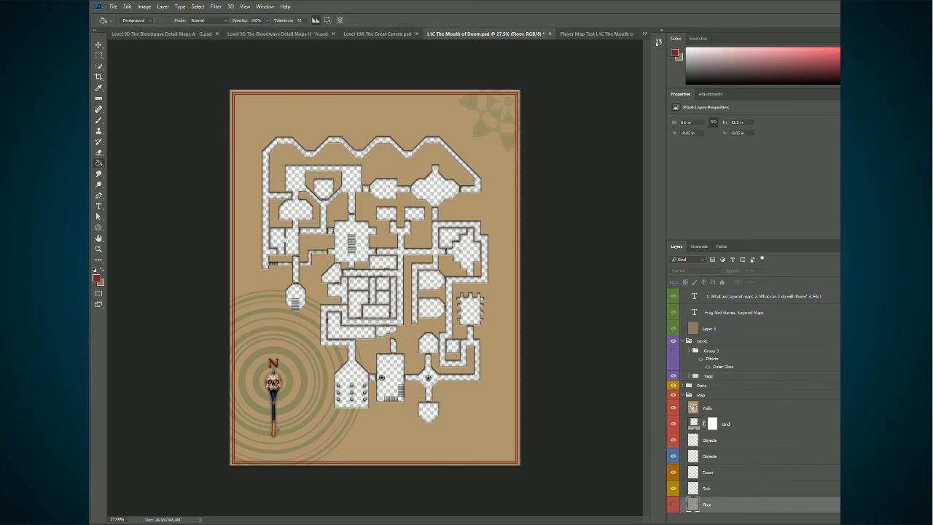
key("ctrl+shift+alt+n")
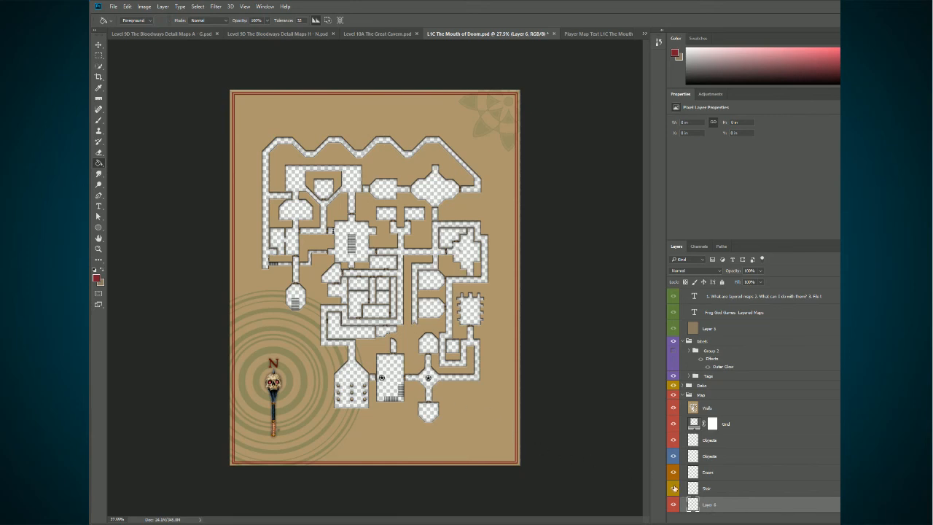
- Fill the new layer with the dark red while the Walls layer is hidden, and show Walls again
left_click(673, 408)
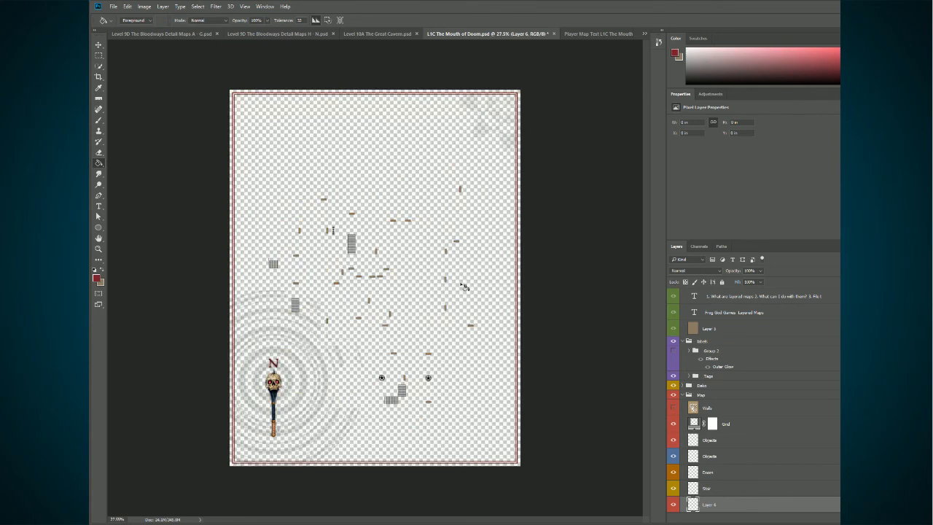
left_click(416, 157)
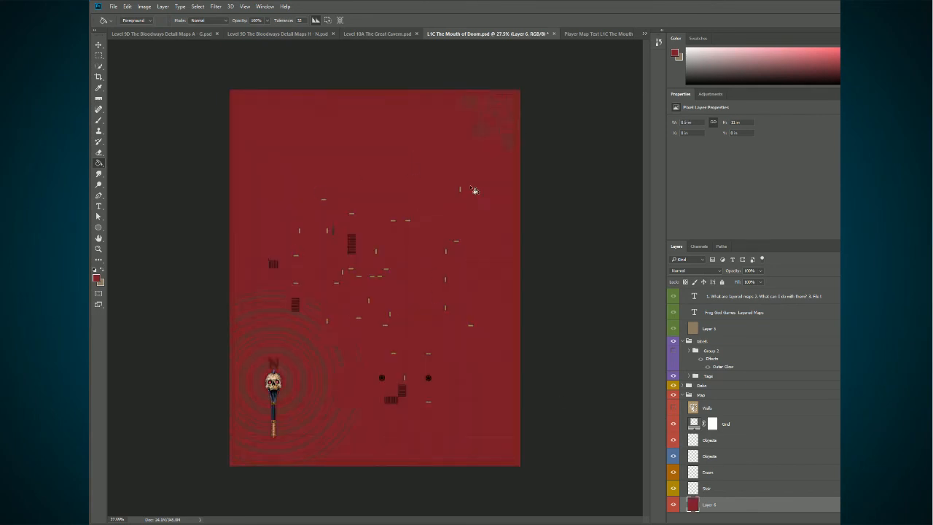
left_click(674, 408)
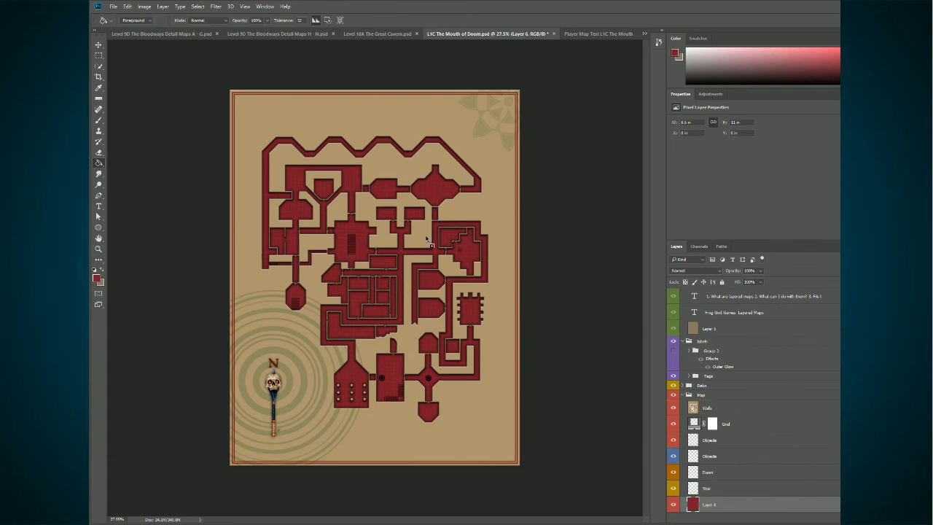
- Position the grey stone Floor image so it covers the whole map page, and lower the Floor layer's opacity
left_click_drag(264, 131, 285, 140)
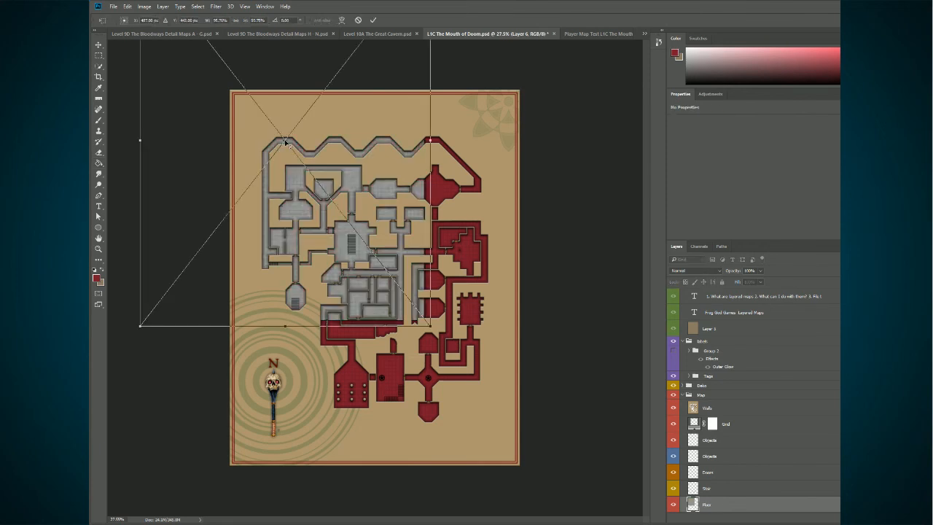
left_click_drag(349, 191, 442, 326)
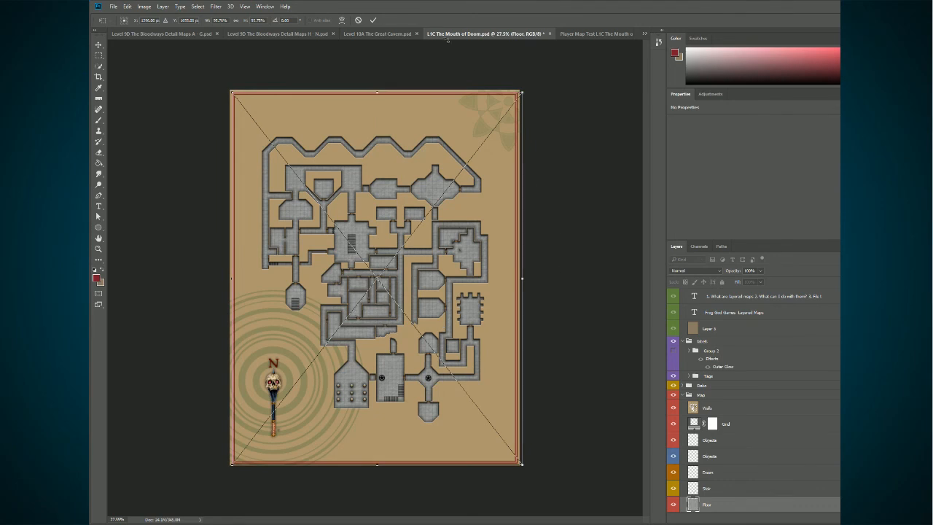
left_click(372, 20)
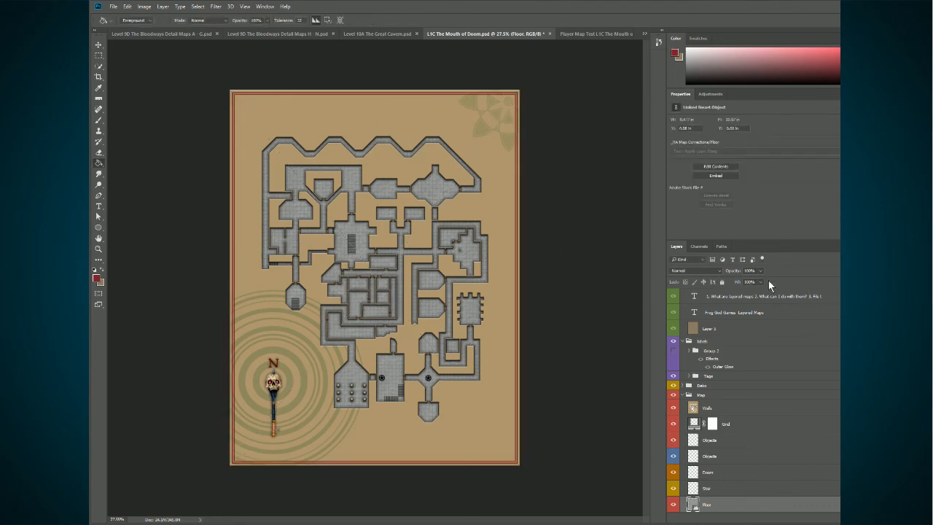
left_click_drag(734, 271, 728, 286)
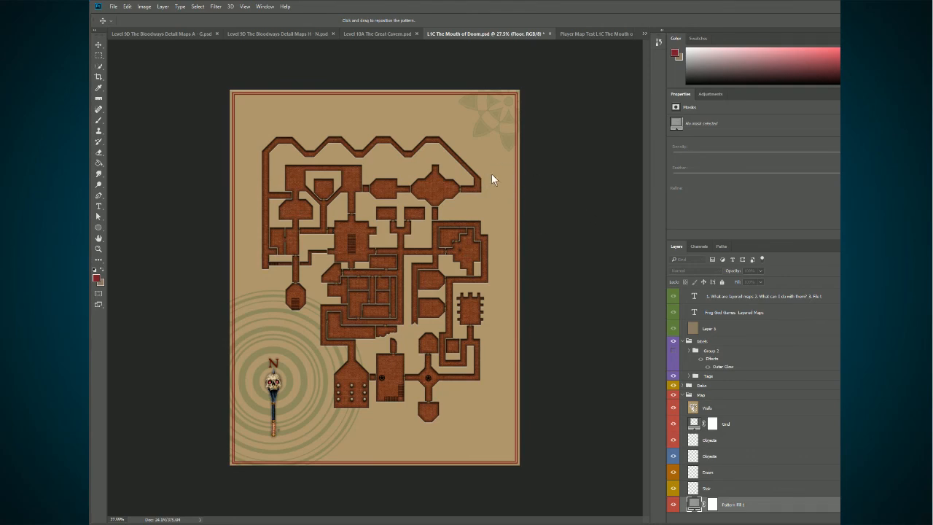
- Add a pattern fill layer with the reddish-brown texture above the Floor layer and reduce its opacity
scroll(428, 276, "up", 5)
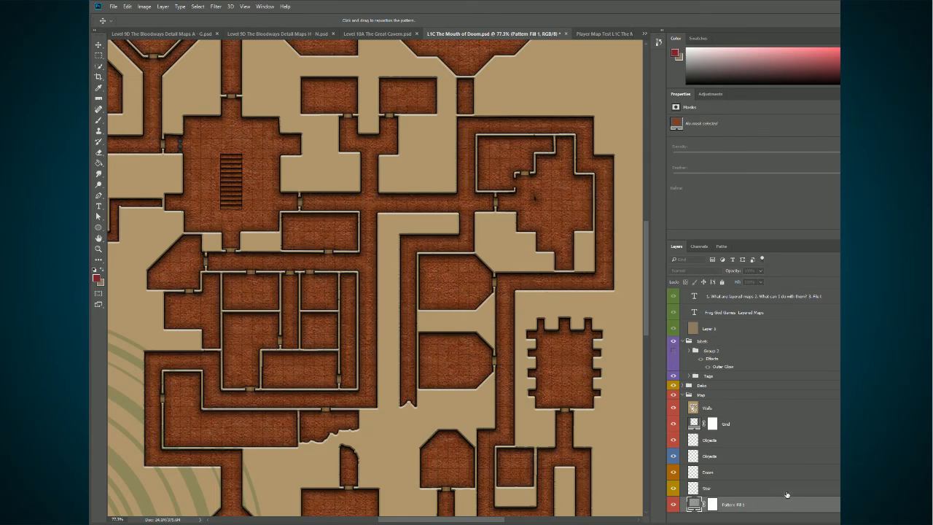
key("Return")
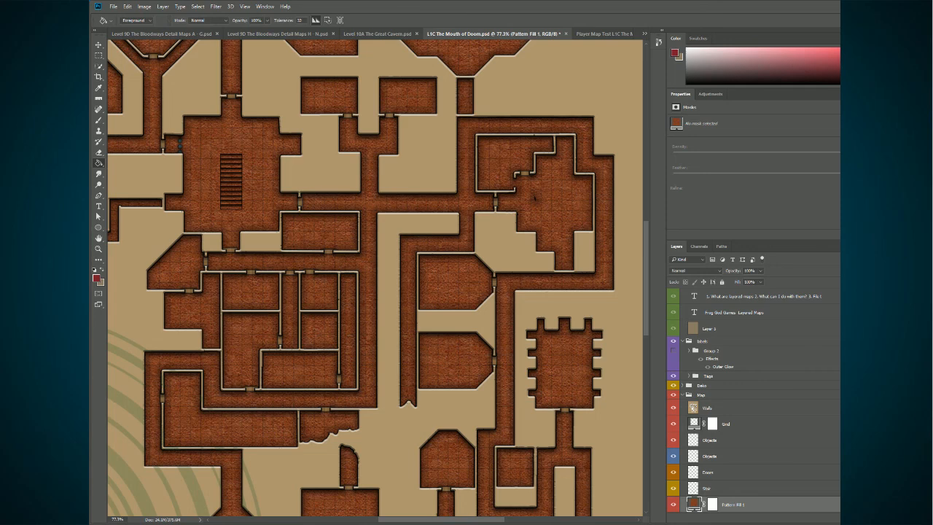
left_click(733, 271)
left_click_drag(731, 272, 699, 275)
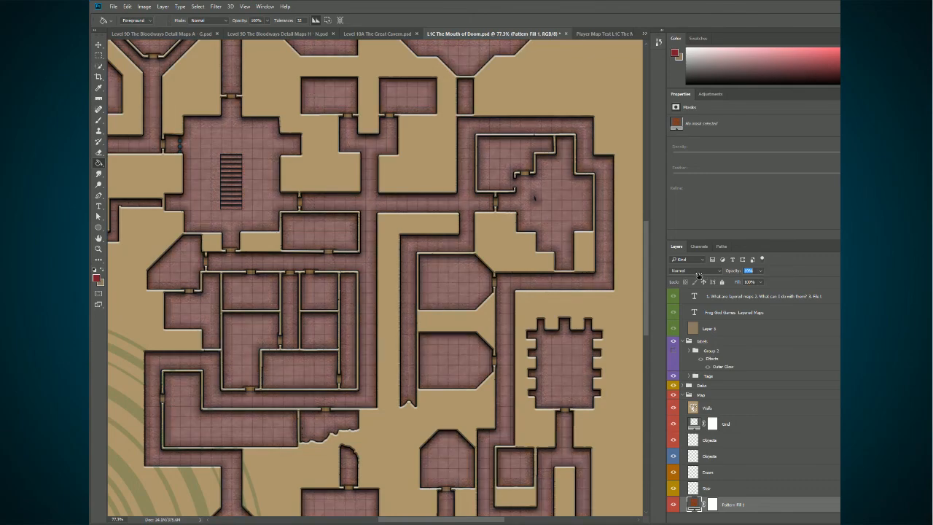
- Readjust the pattern fill layer's opacity down to a very low value so it only faintly tints the floor
scroll(489, 330, "up", 3)
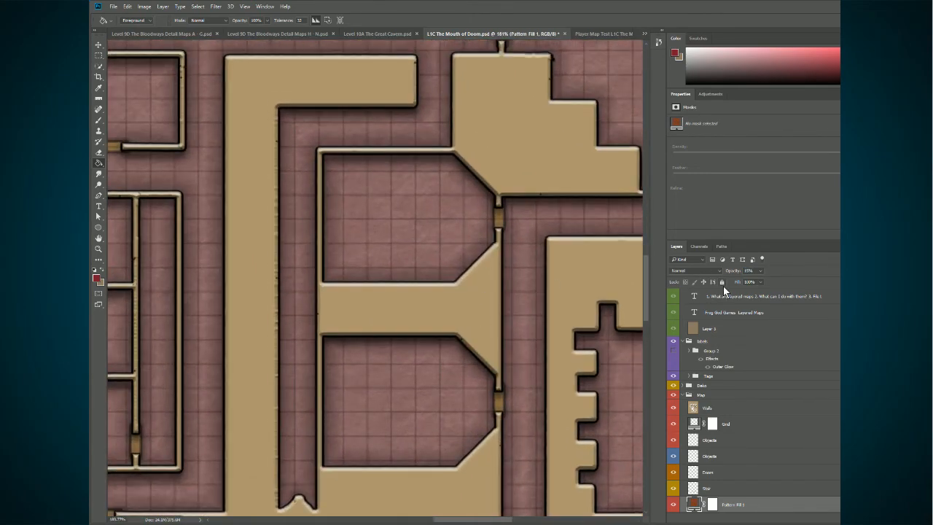
left_click(750, 270)
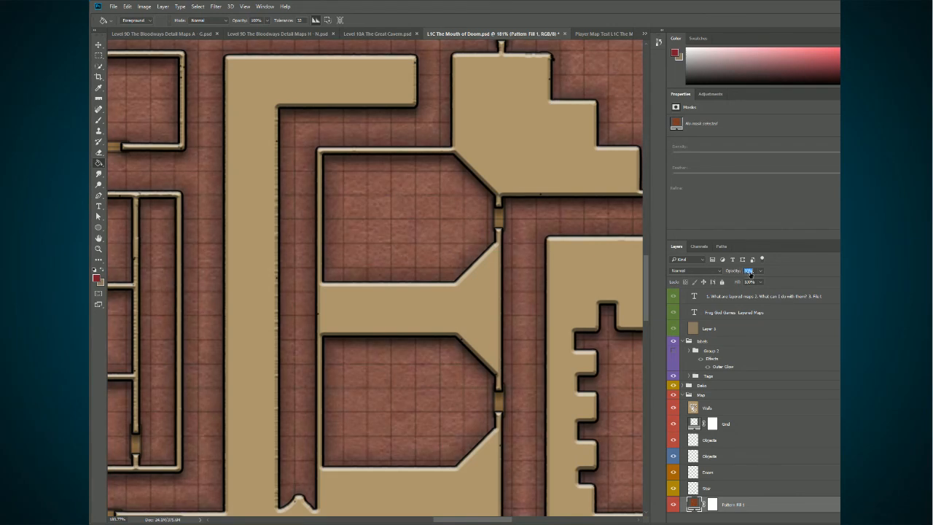
type("50")
key("Return")
left_click_drag(730, 273, 722, 273)
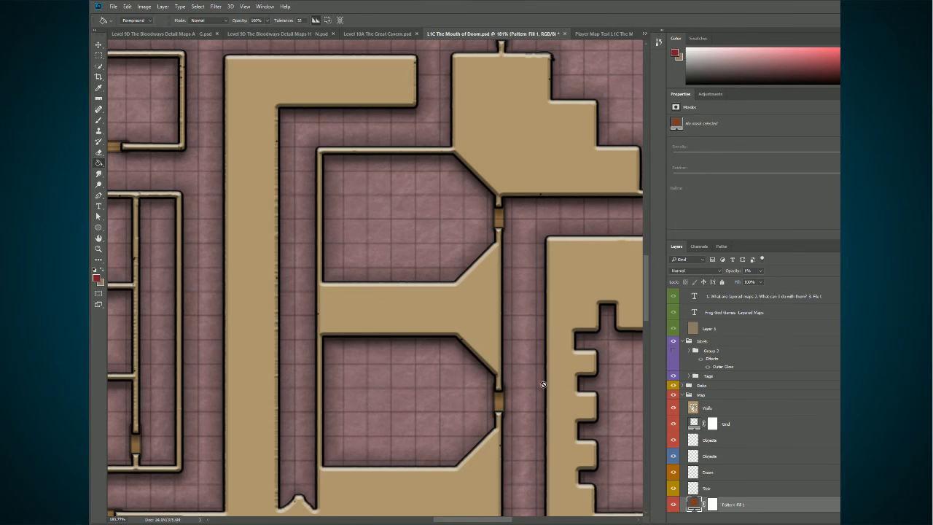
- Hide the Pattern Fill 1 and dark red Layer 6 layers, leaving the stone Floor layer shown and selected
key("ctrl+minus")
key("ctrl+minus")
key("ctrl+minus")
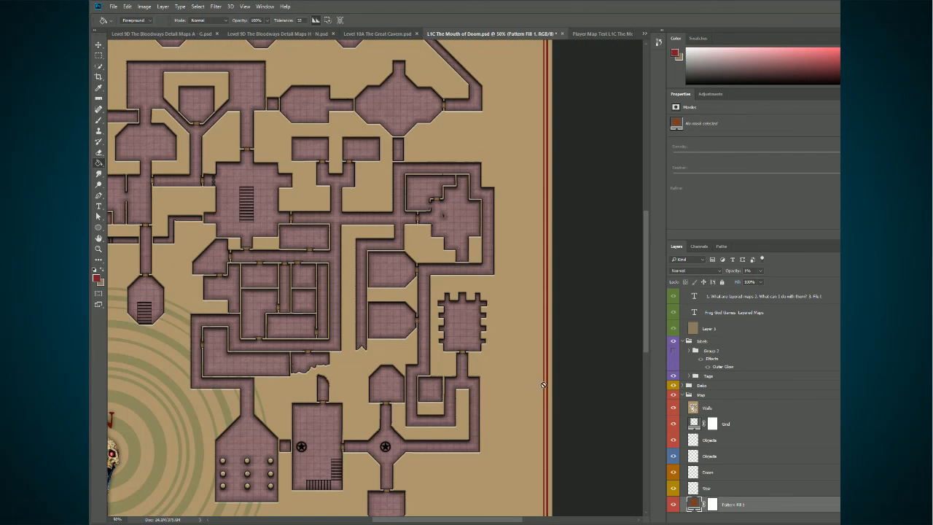
key("ctrl+minus")
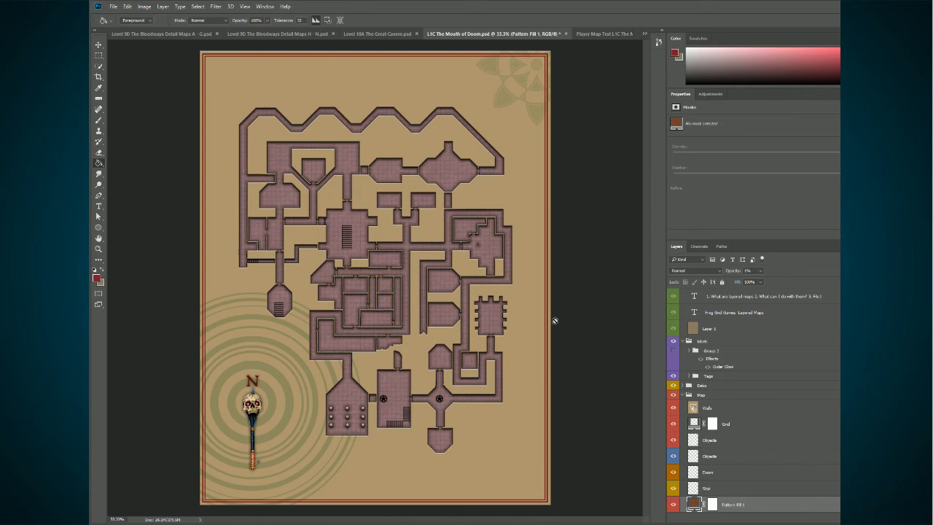
scroll(685, 503, "down", 1)
left_click(675, 502)
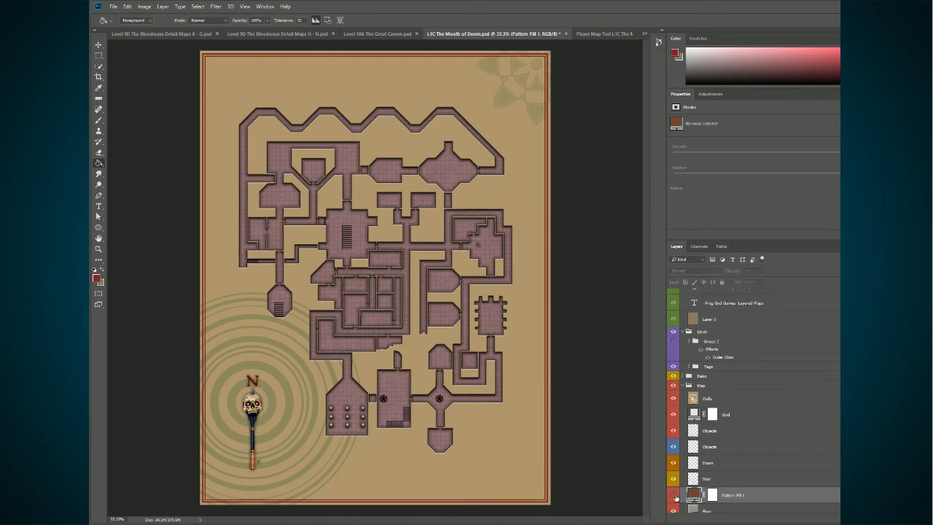
scroll(675, 503, "down", 2)
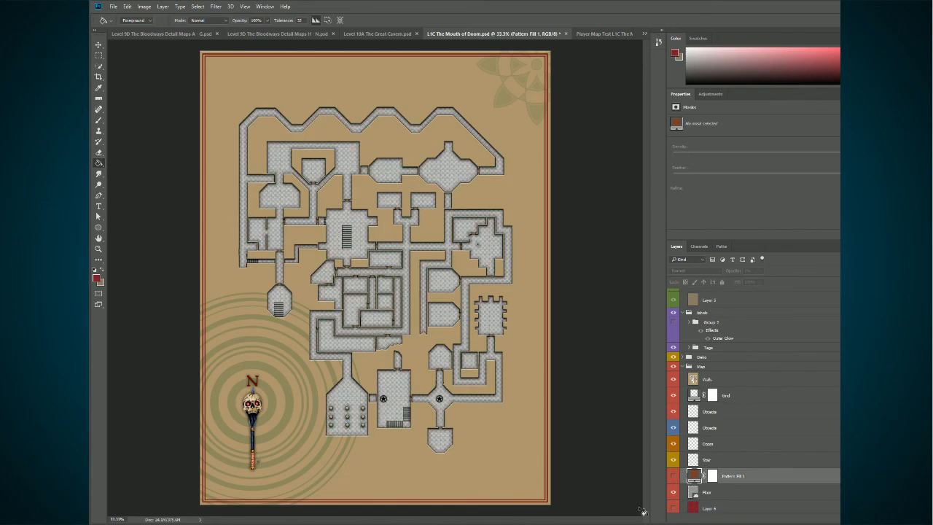
left_click(715, 493)
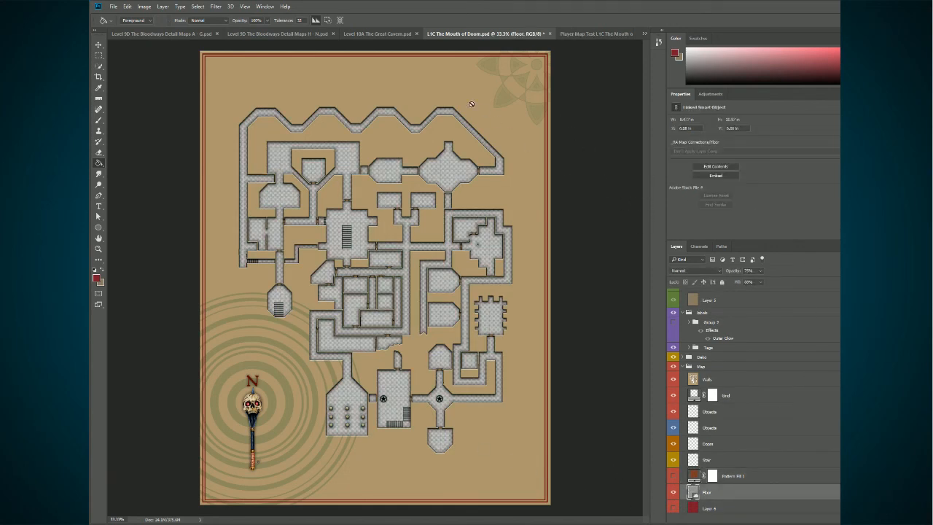